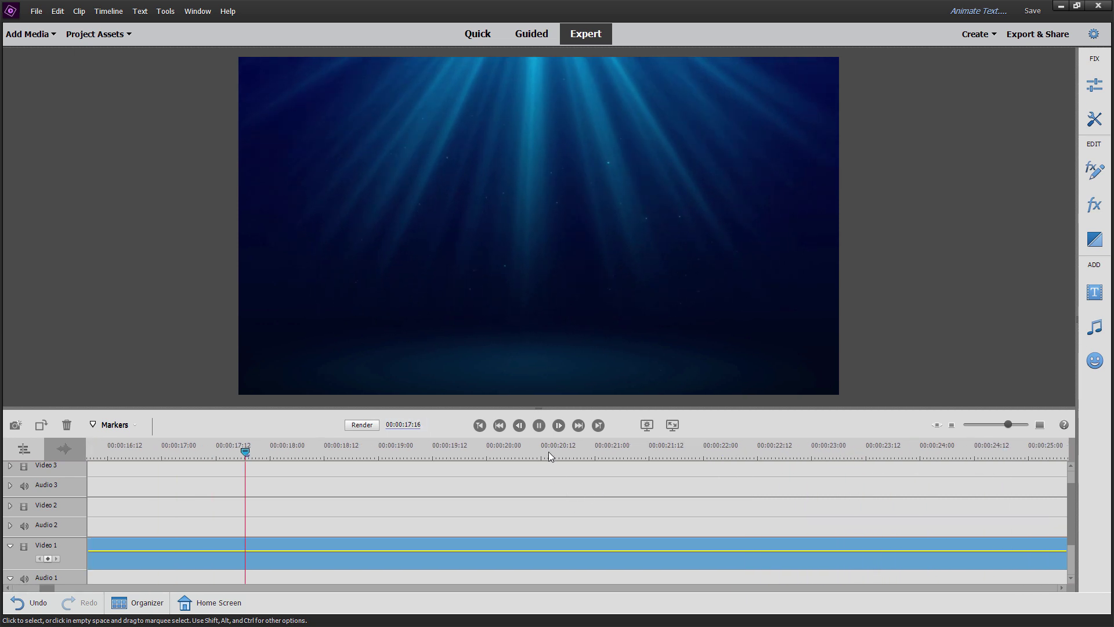
Step: Stop the underwater clip's playback and return the playhead to 00:00:00:00
left_click(539, 425)
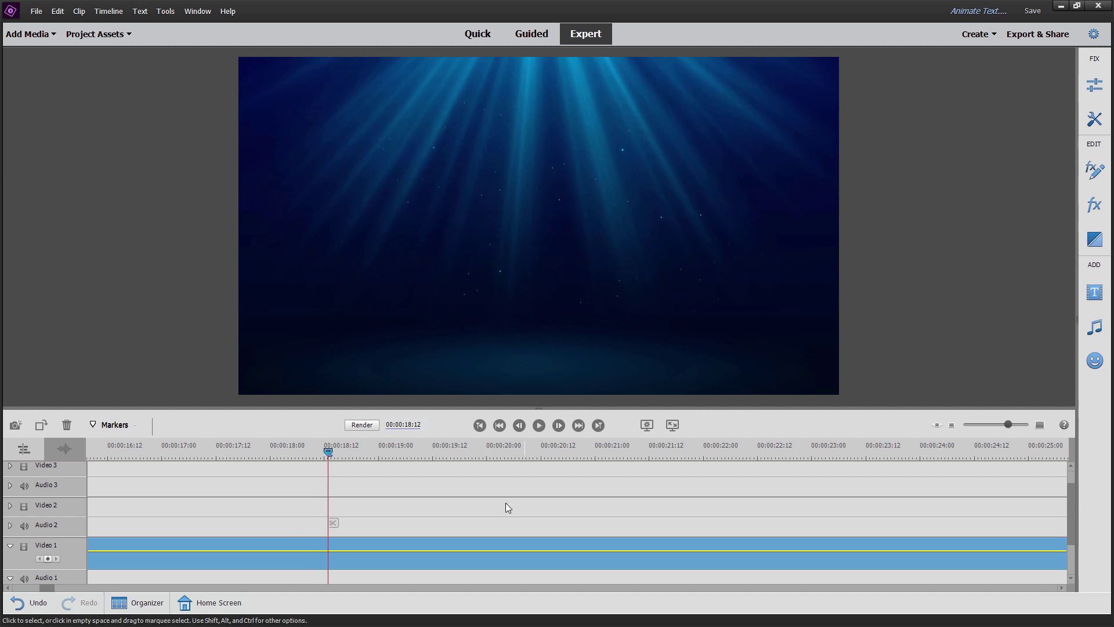
left_click(479, 425)
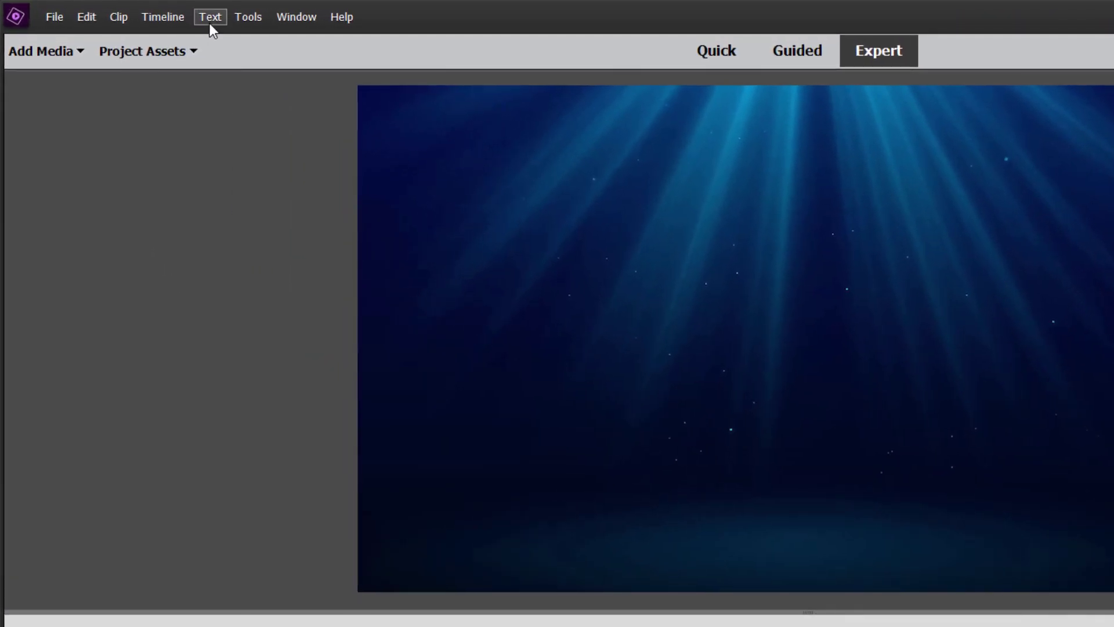
Step: Add a default 'Add Text' title to Video 2 via Text > New Text > Default Text
left_click(161, 13)
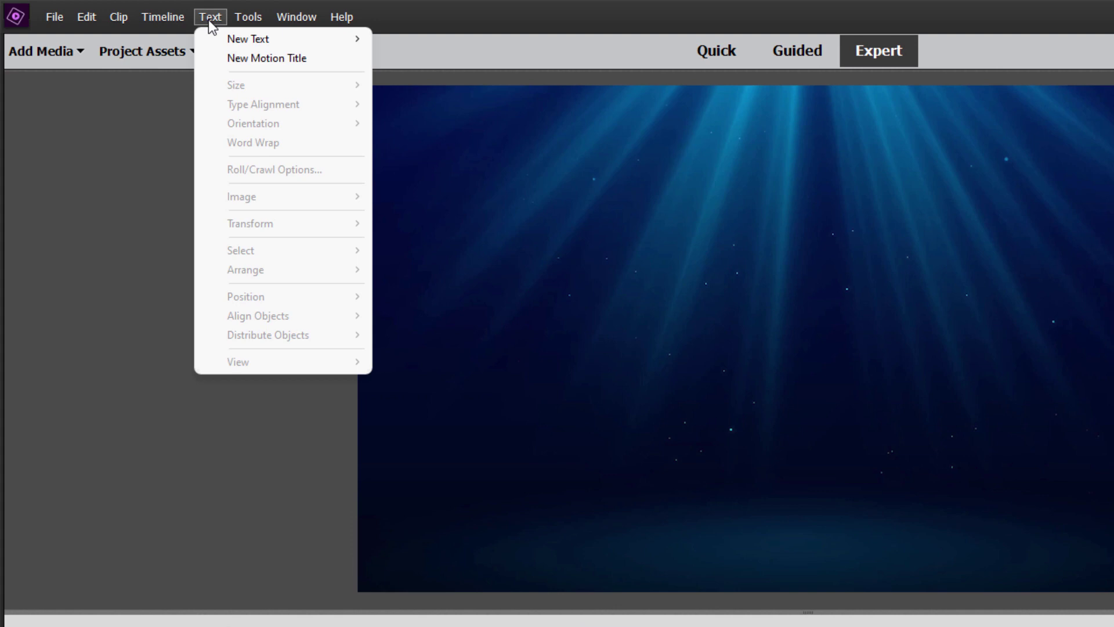
mouse_move(255, 38)
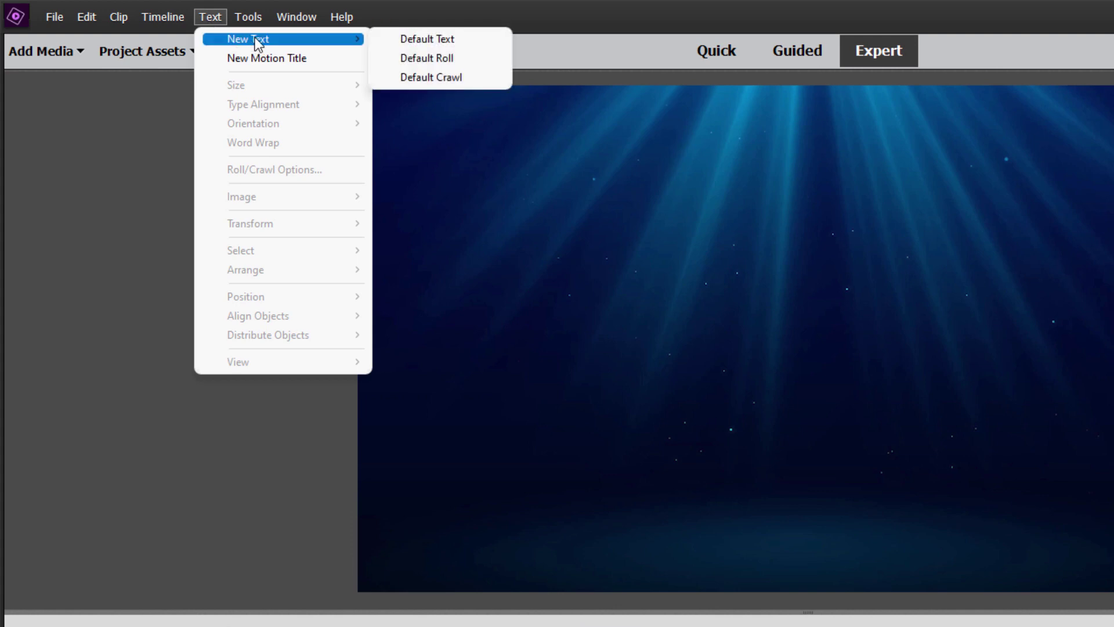
left_click(419, 40)
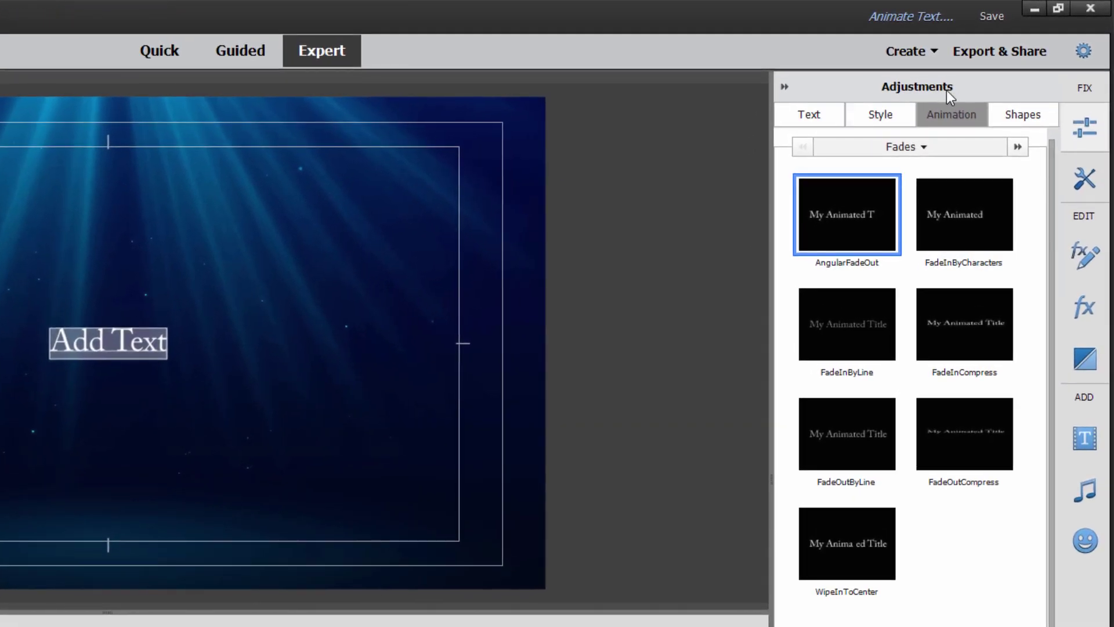
Step: Show the title's text settings, select all of 'Add Text', and centre-align it
left_click(810, 114)
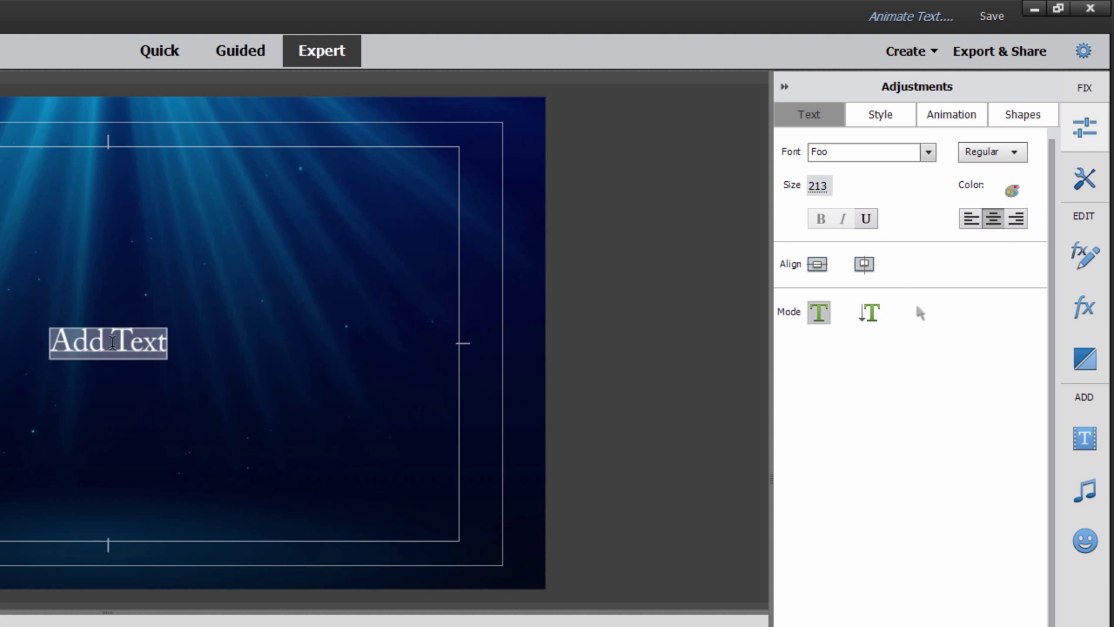
left_click(112, 341)
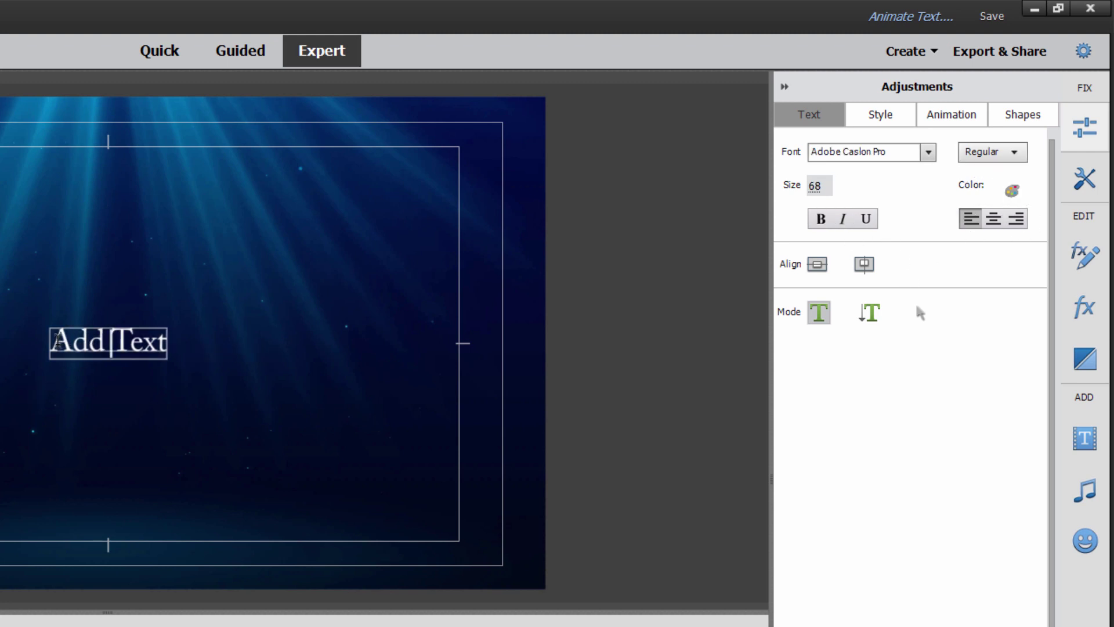
left_click_drag(55, 341, 168, 340)
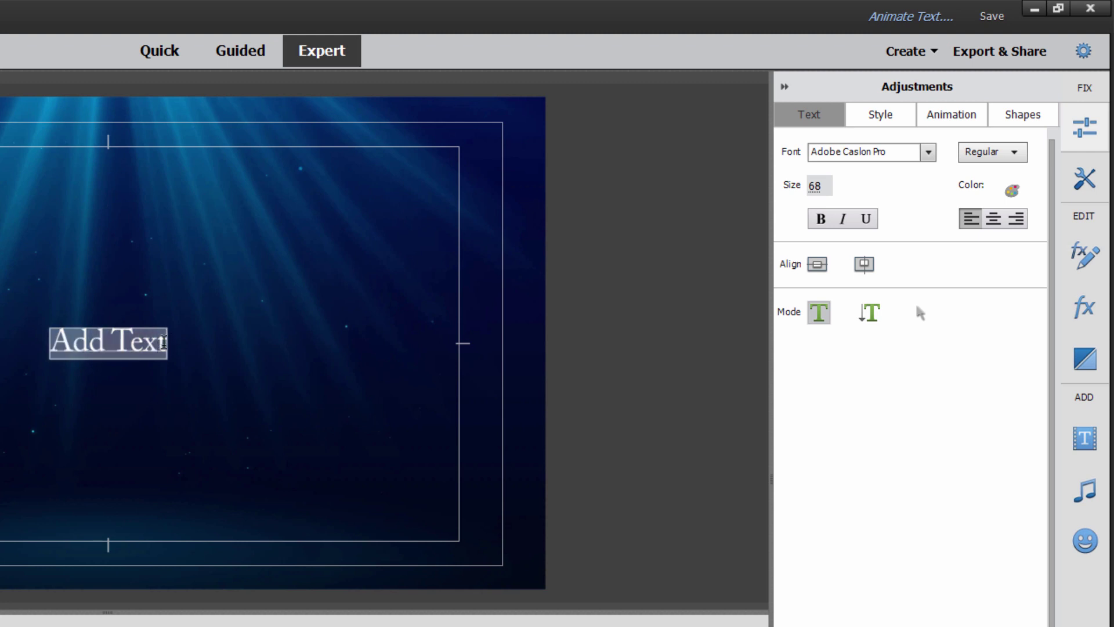
left_click(993, 218)
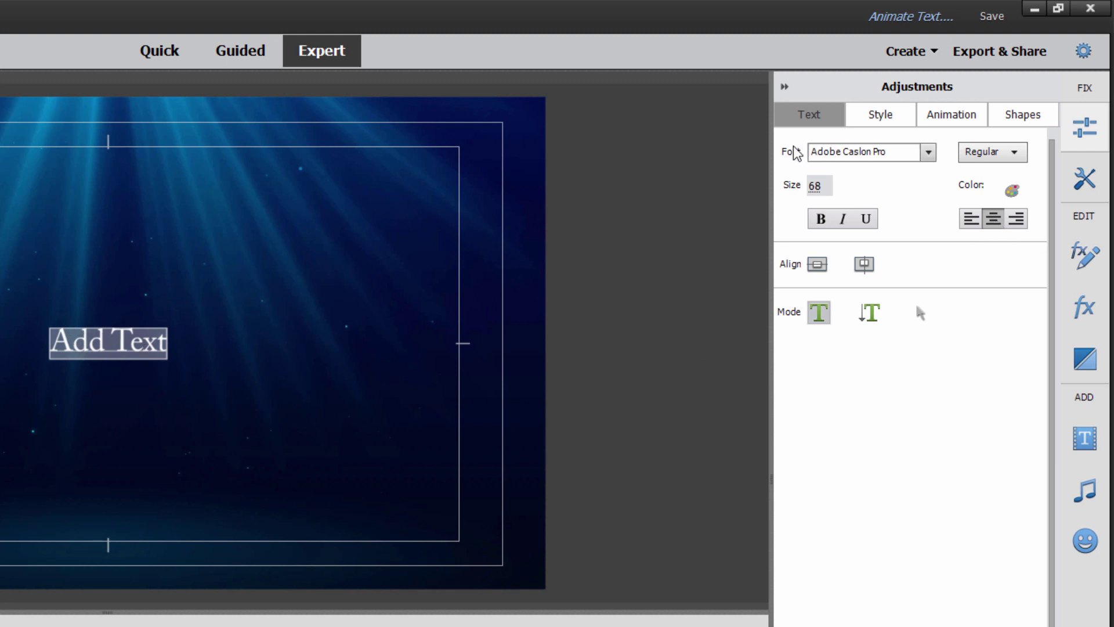
Step: Change the title's font from Adobe Caslon Pro to Foo
left_click(928, 153)
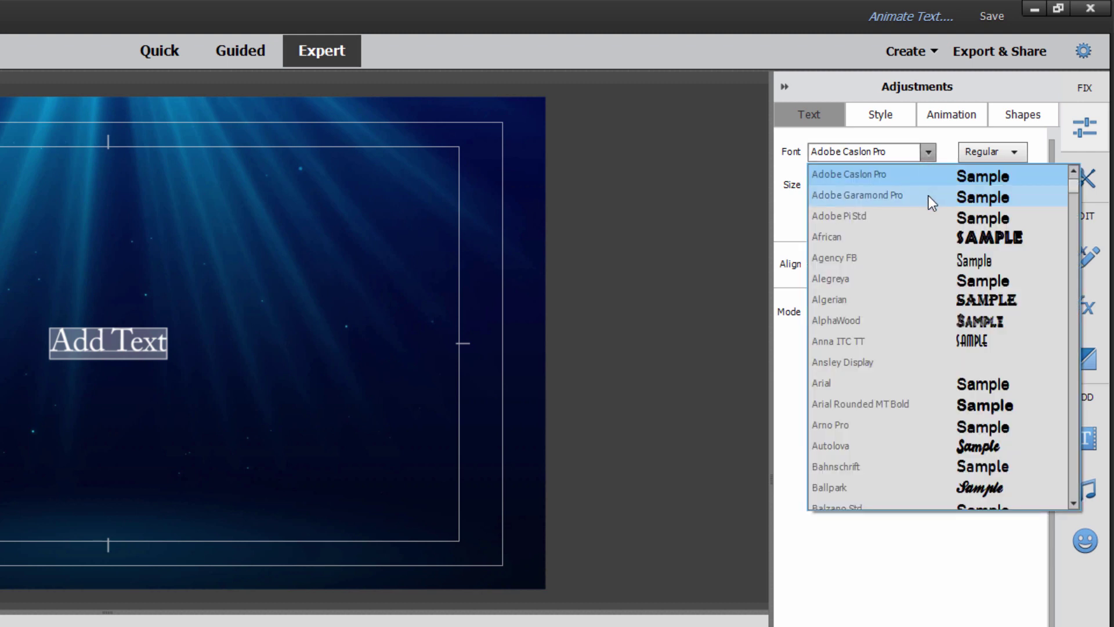
scroll(896, 312, "down", 6)
scroll(883, 291, "down", 12)
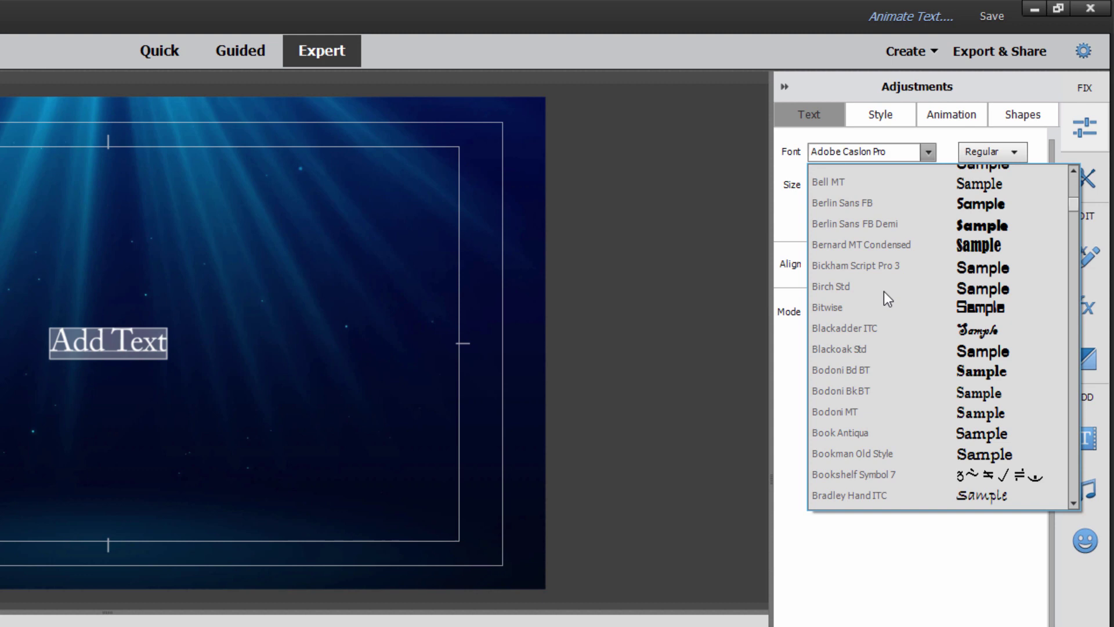
scroll(883, 291, "down", 15)
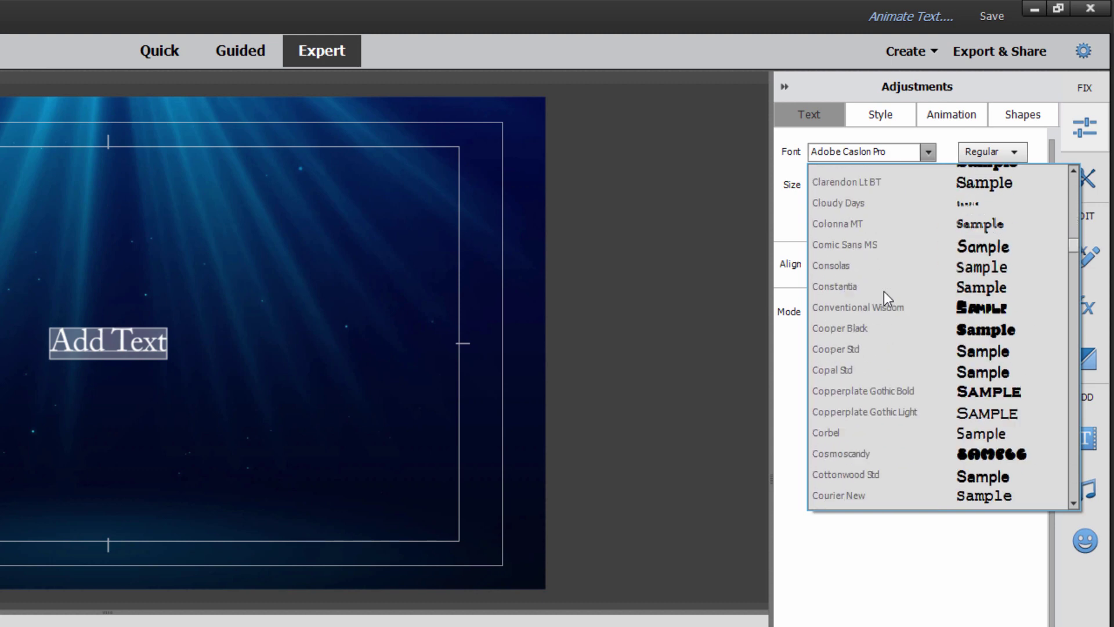
scroll(883, 291, "down", 13)
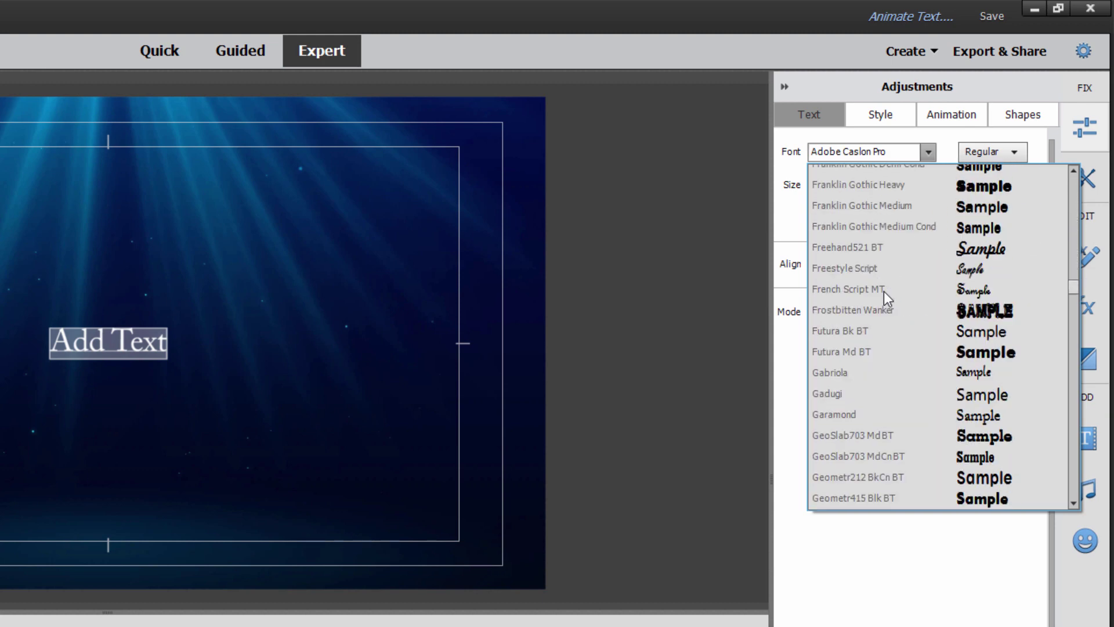
scroll(883, 291, "up", 10)
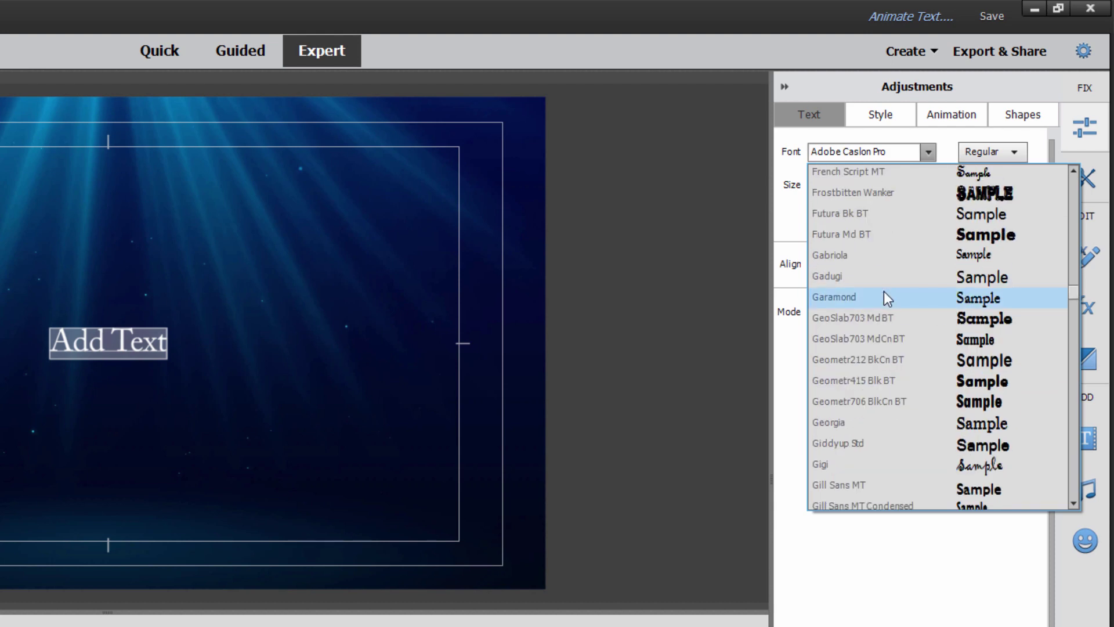
scroll(883, 292, "up", 3)
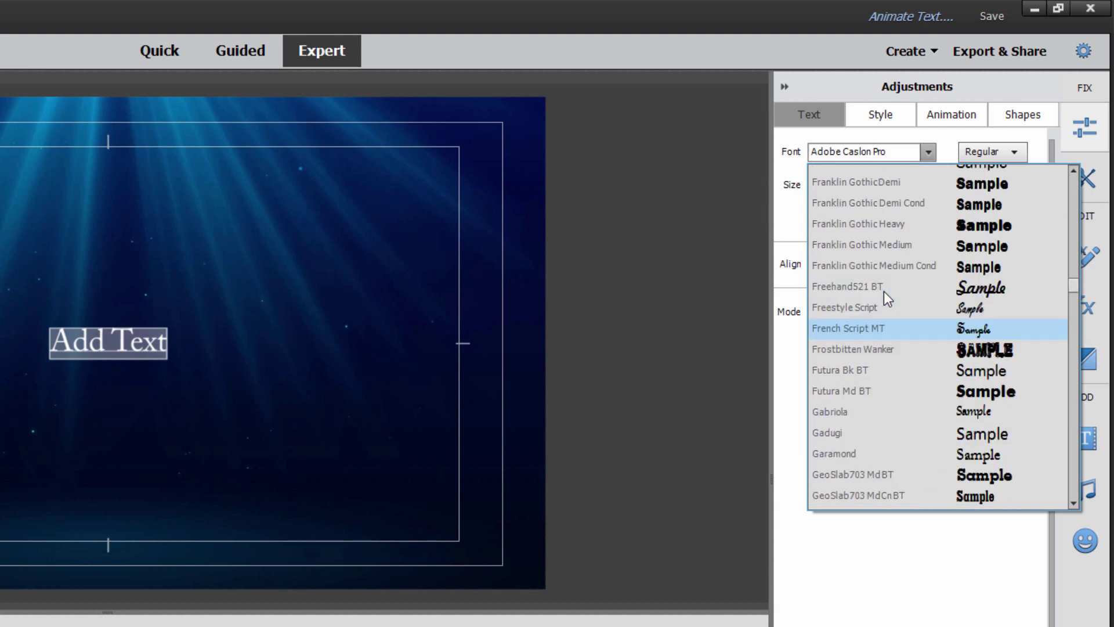
scroll(883, 293, "up", 4)
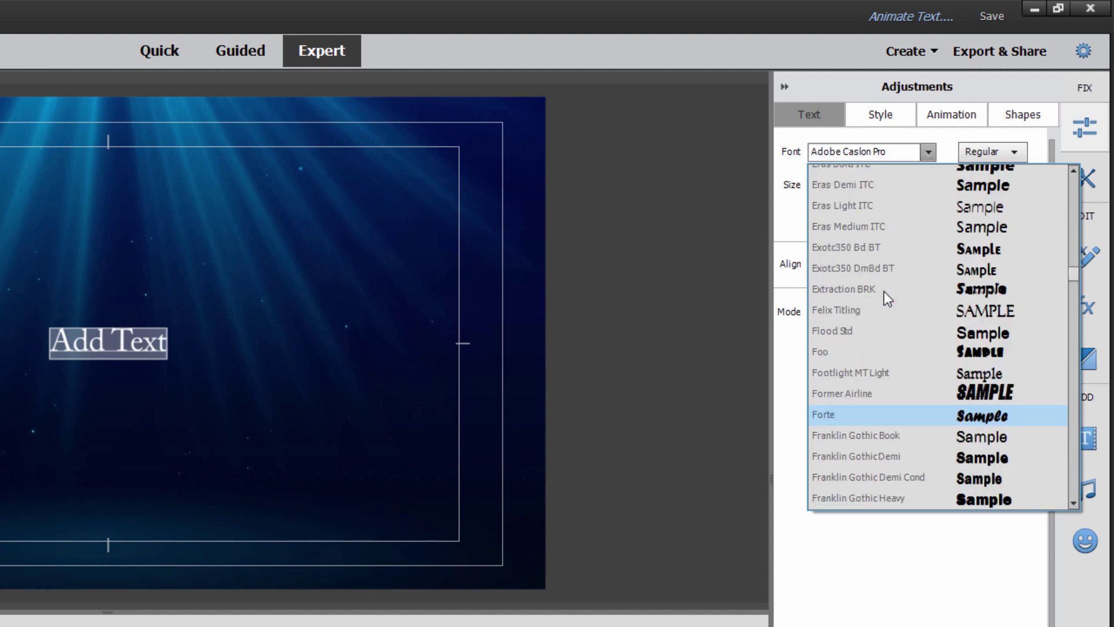
scroll(884, 293, "down", 5)
scroll(883, 291, "up", 15)
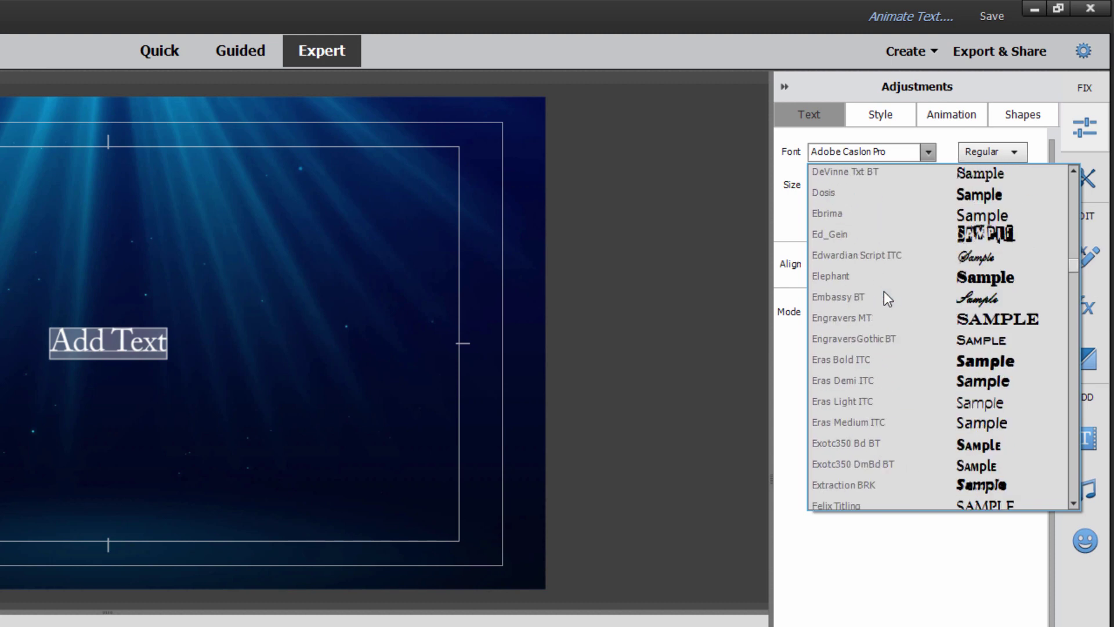
scroll(883, 291, "down", 10)
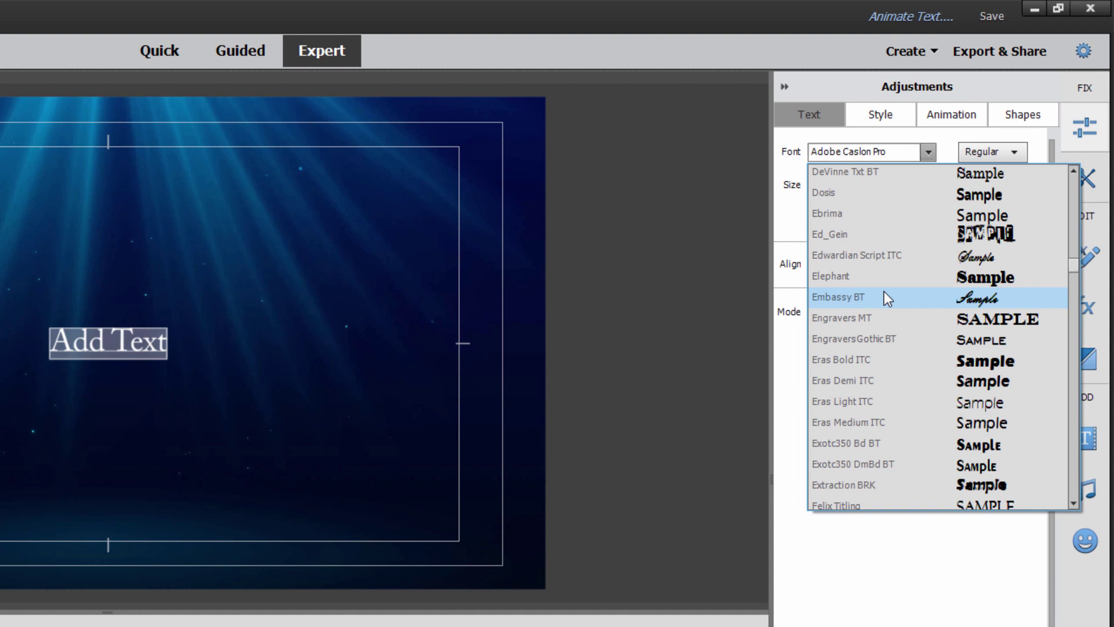
scroll(883, 292, "down", 1)
scroll(883, 292, "down", 2)
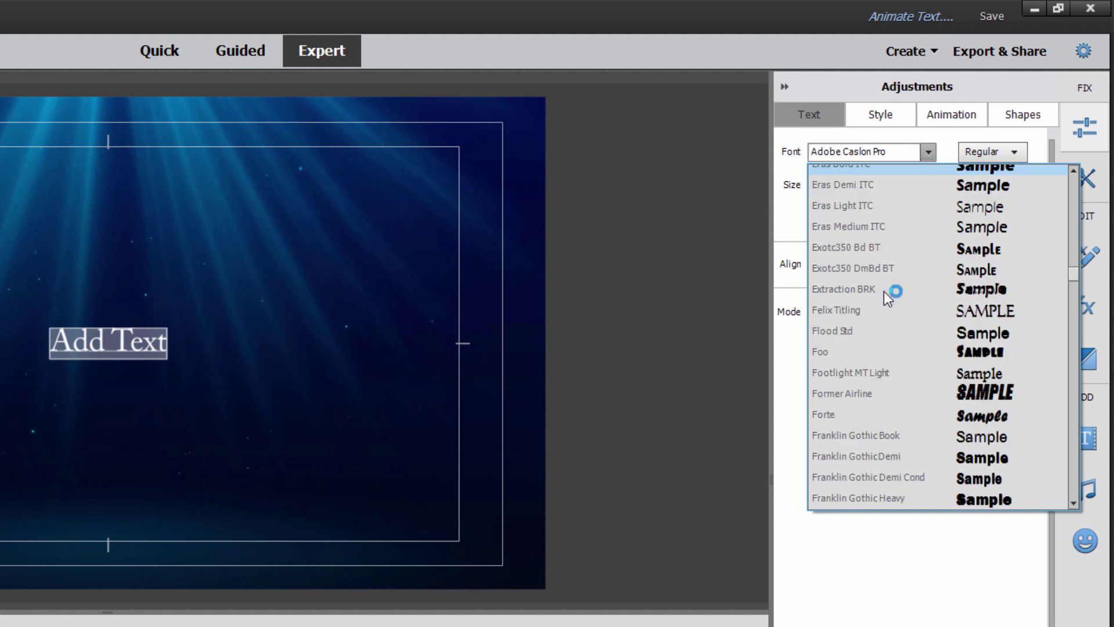
left_click(834, 357)
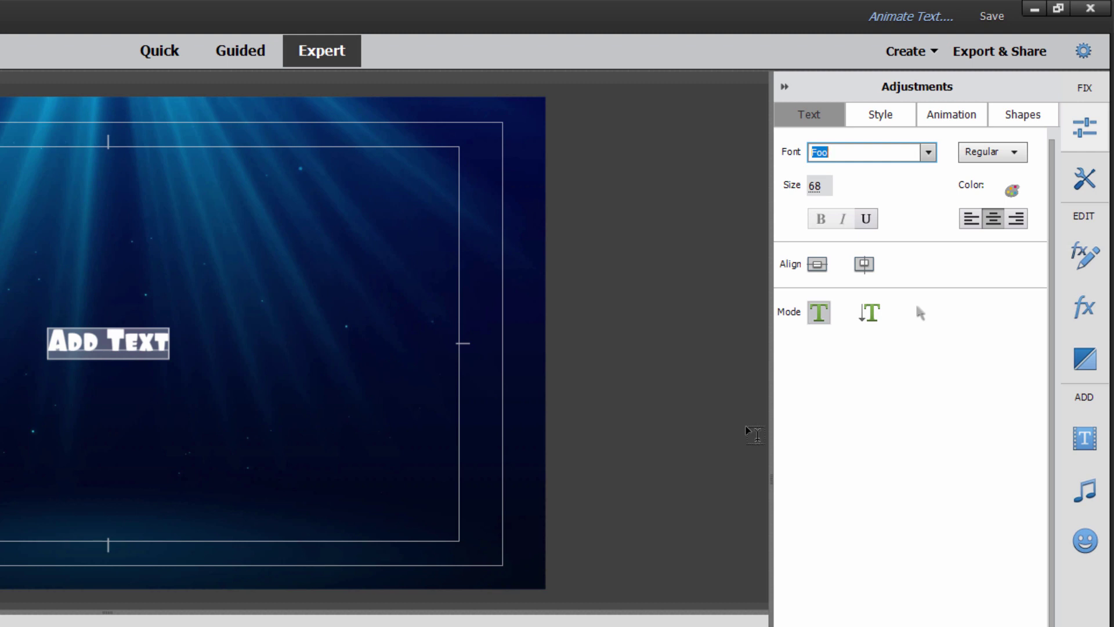
Step: Scrub the title's font size up from 68 to 194
left_click(820, 187)
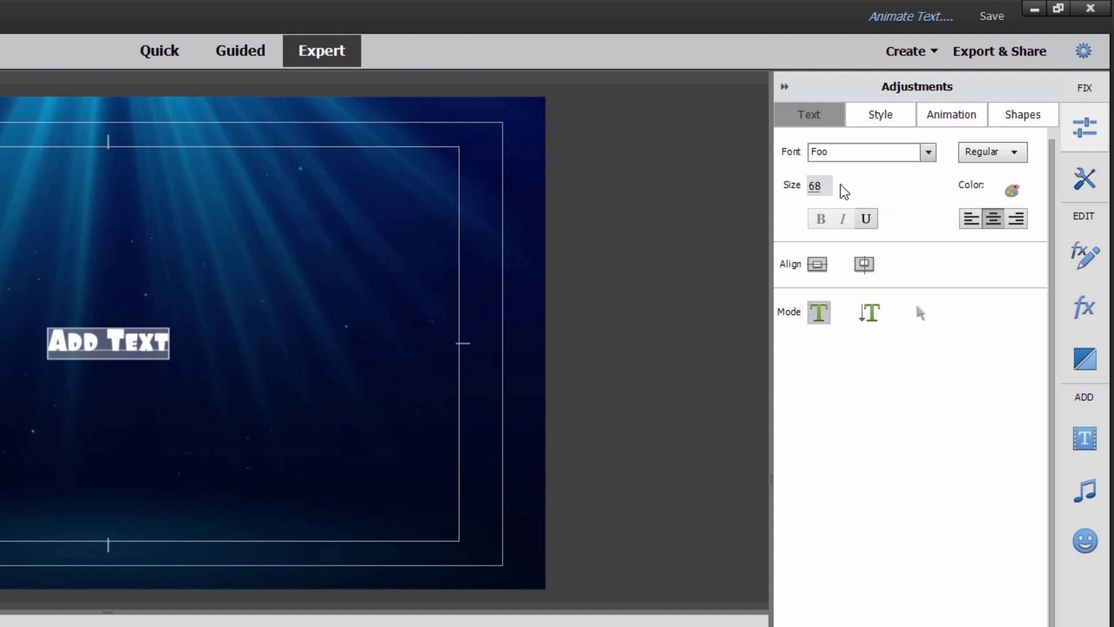
left_click_drag(814, 186, 934, 186)
mouse_move(830, 190)
left_mouse_down()
mouse_move(865, 191)
mouse_move(811, 189)
mouse_move(824, 190)
left_mouse_up()
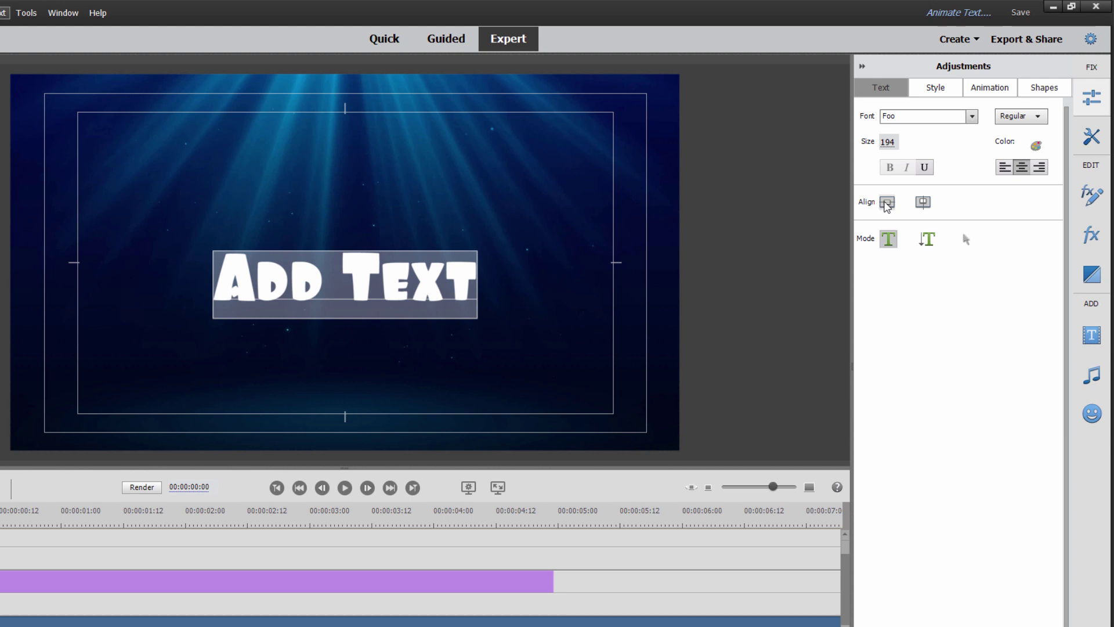
Step: Centre the large title vertically in the frame and select all its 'Add Text' wording
left_click(886, 203)
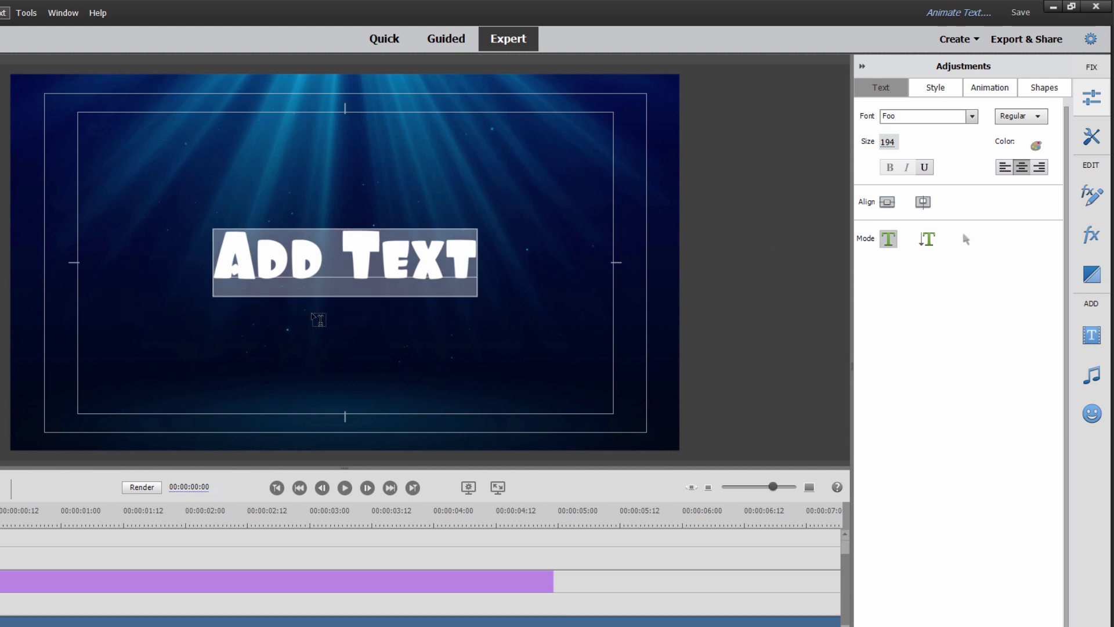
left_click(326, 254)
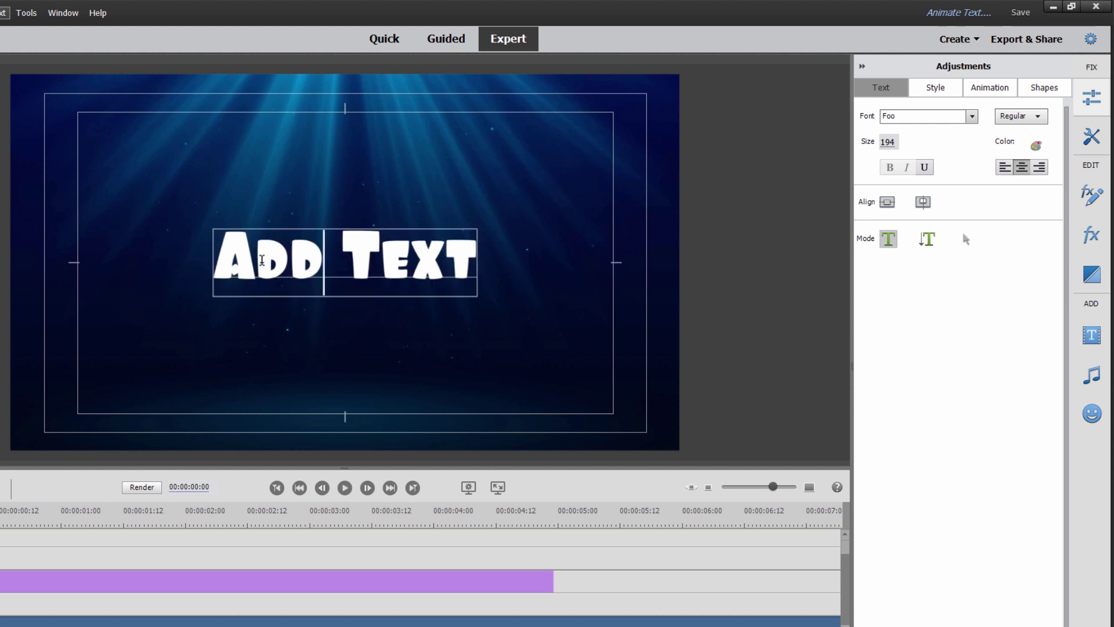
left_click_drag(219, 257, 466, 259)
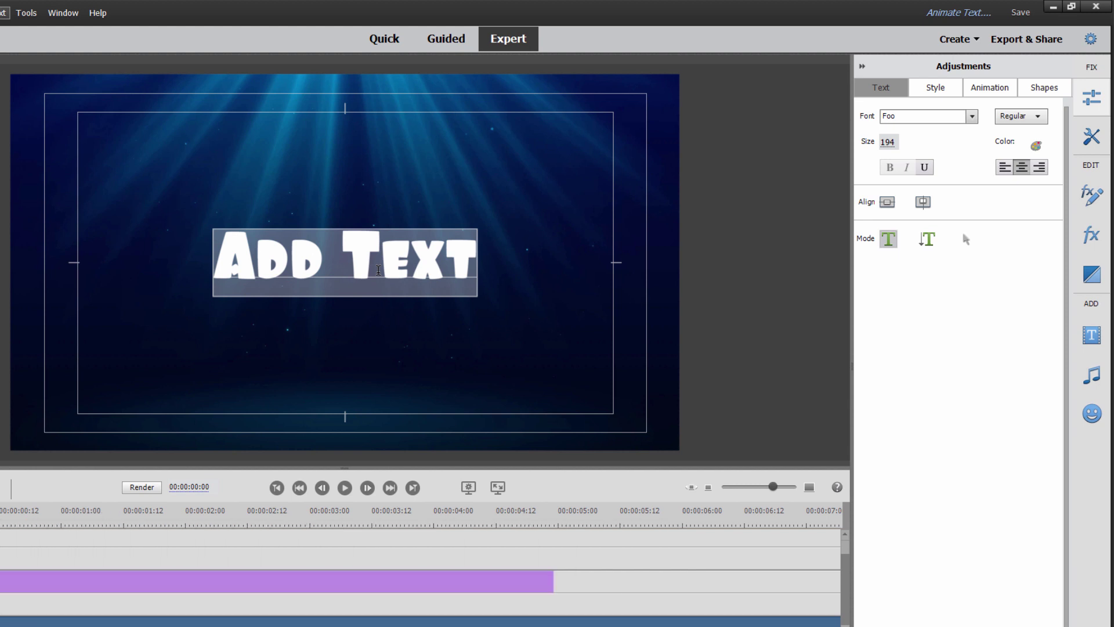
key("BackSpace")
type("UNDERWA")
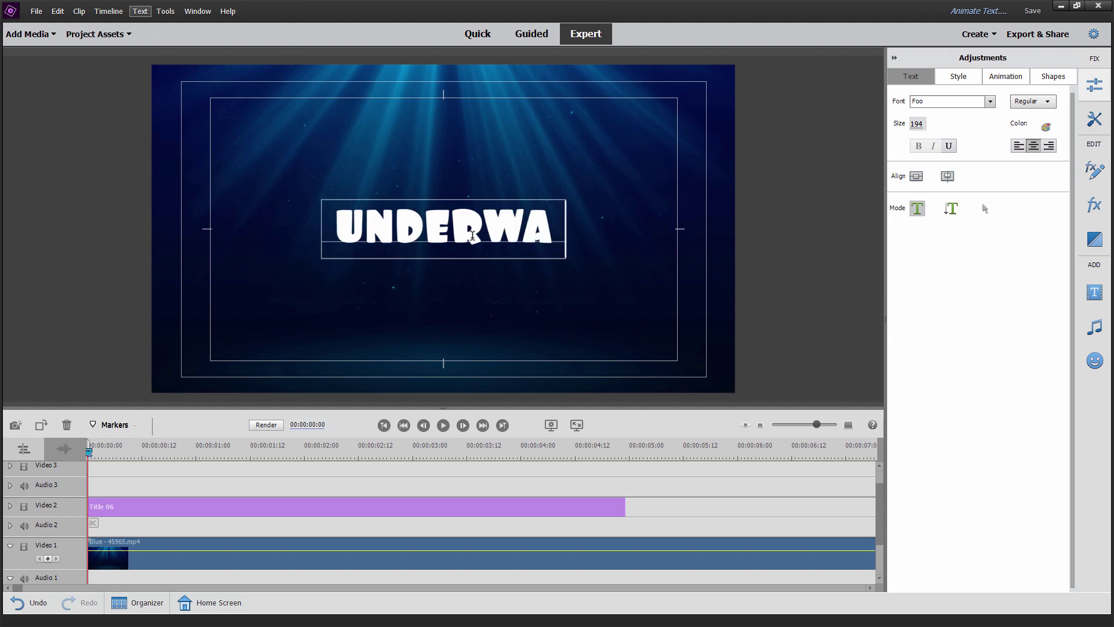
type("TER")
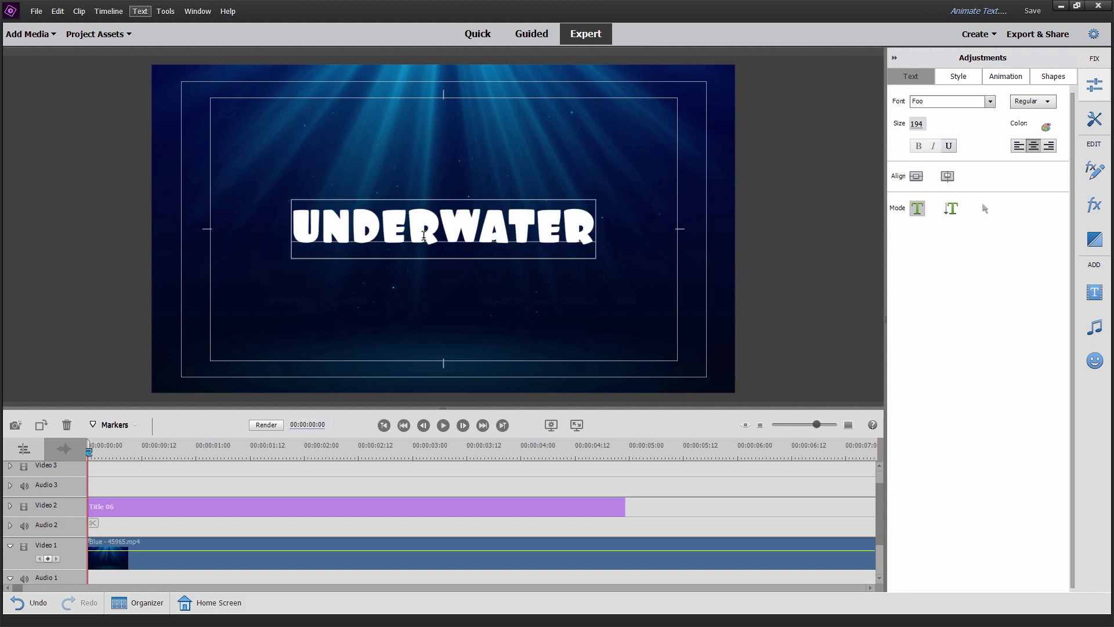
left_click(438, 234)
double_click(439, 234)
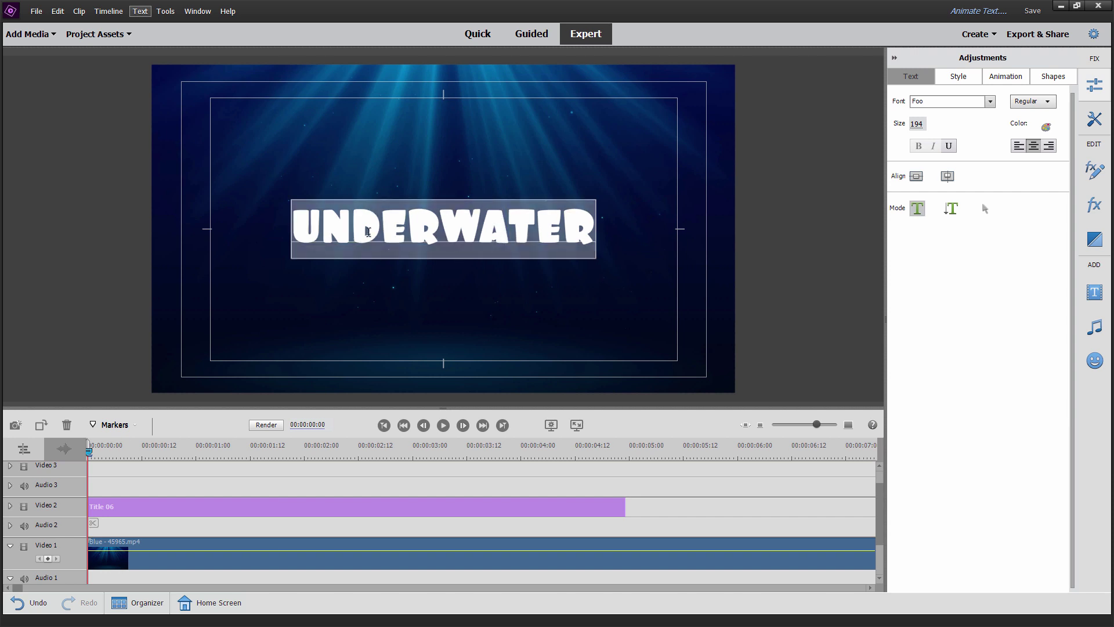
left_click(368, 232)
double_click(408, 236)
left_click(454, 235)
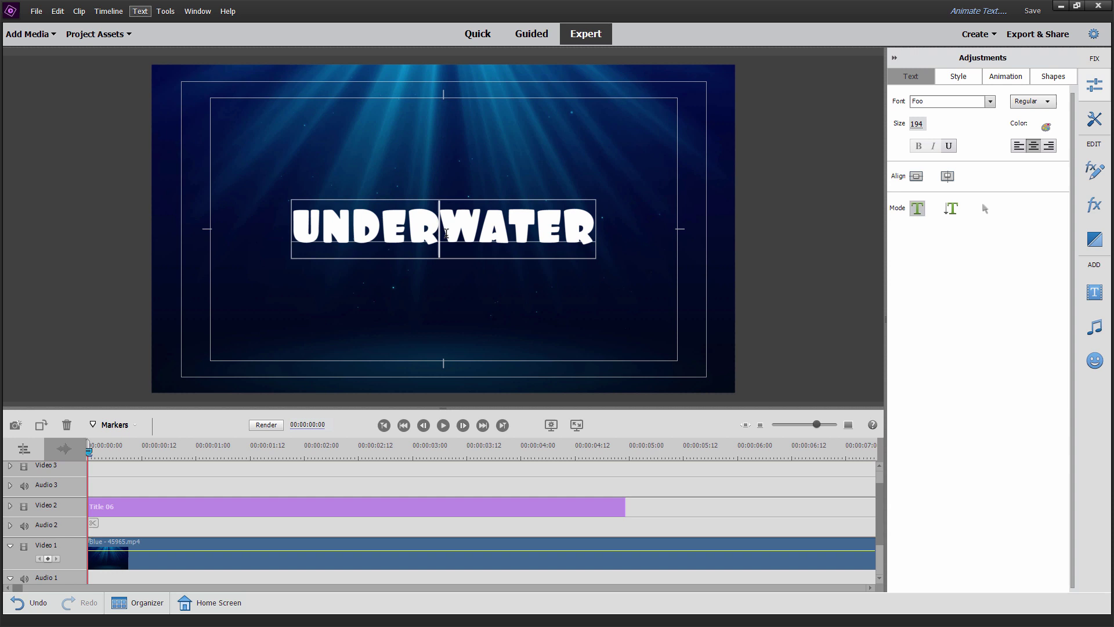
double_click(368, 228)
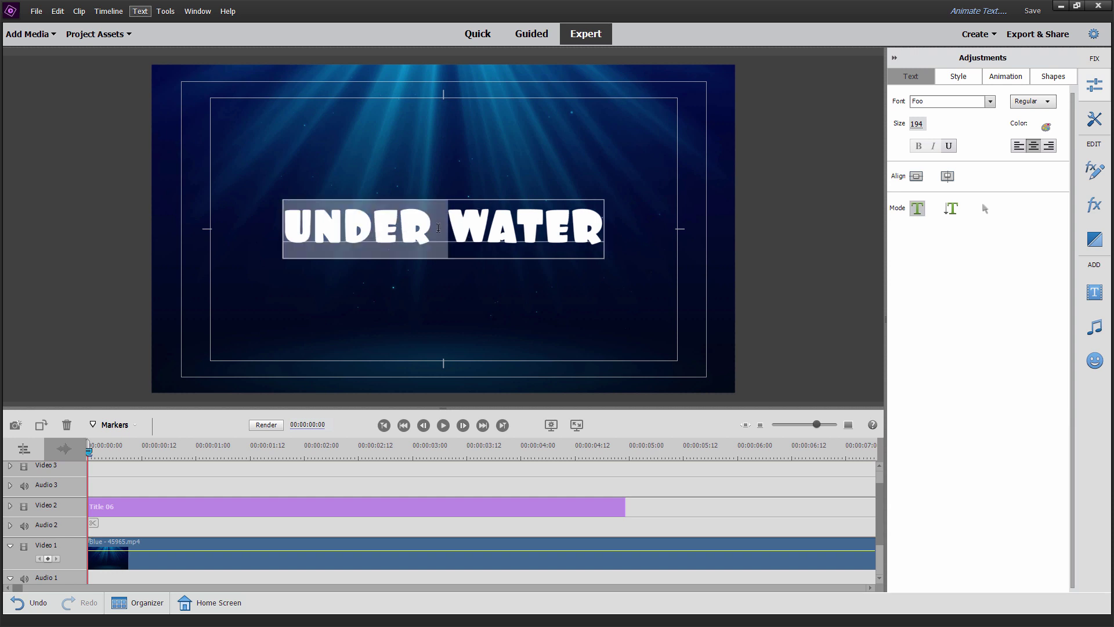
double_click(499, 226)
left_click(499, 226)
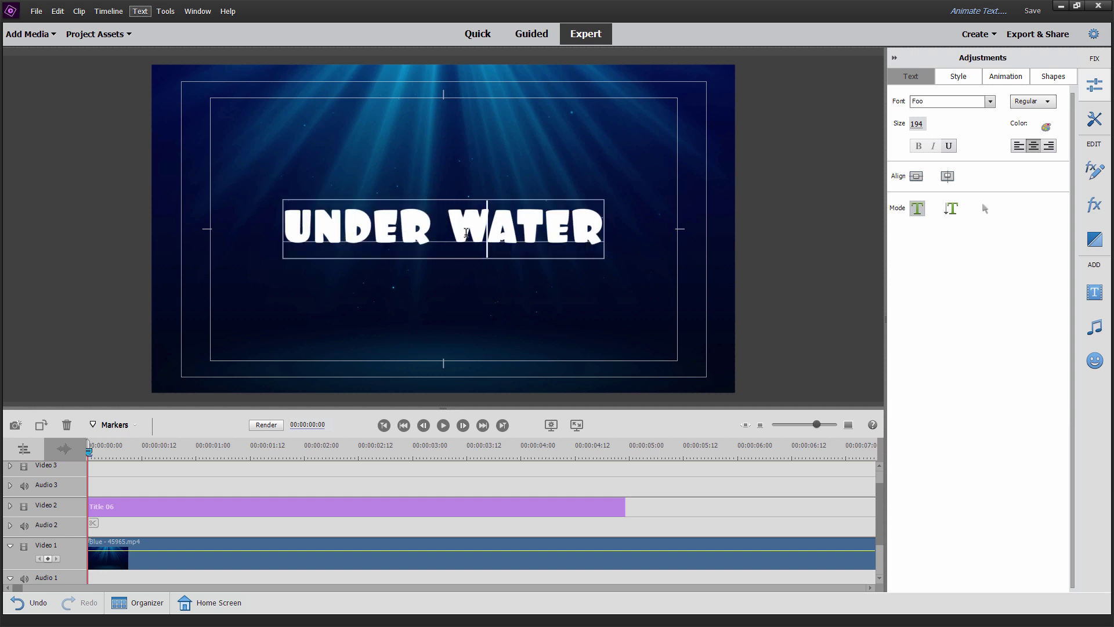
left_click(456, 231)
key("BackSpace")
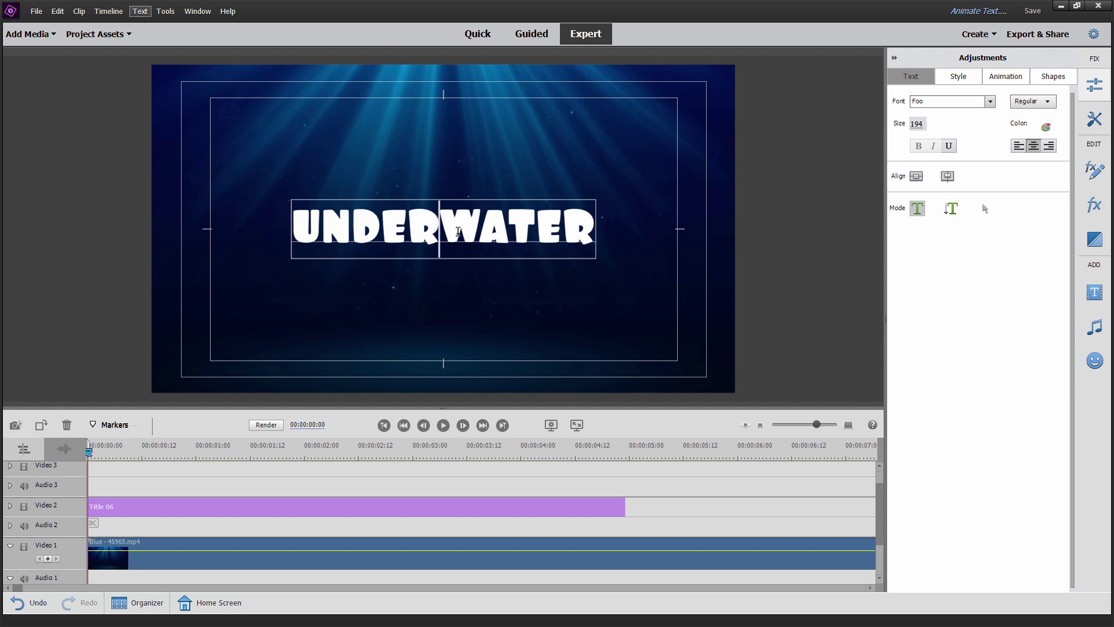
double_click(448, 229)
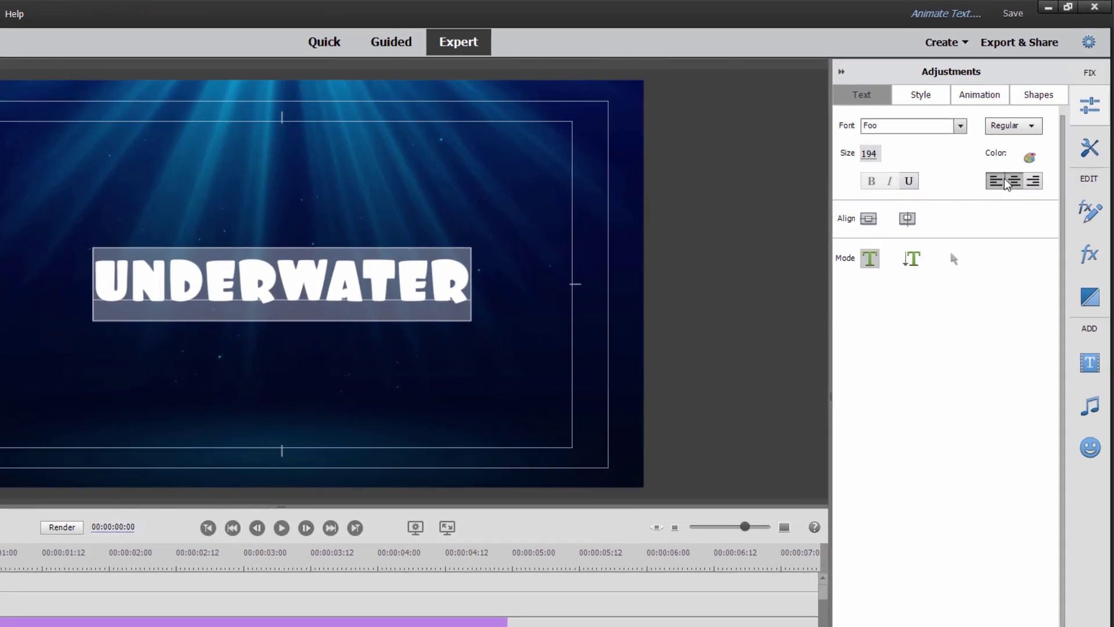
Step: Centre-align UNDERWATER and fill its letters with cyan (R 0, G 251, B 255)
left_click(1011, 180)
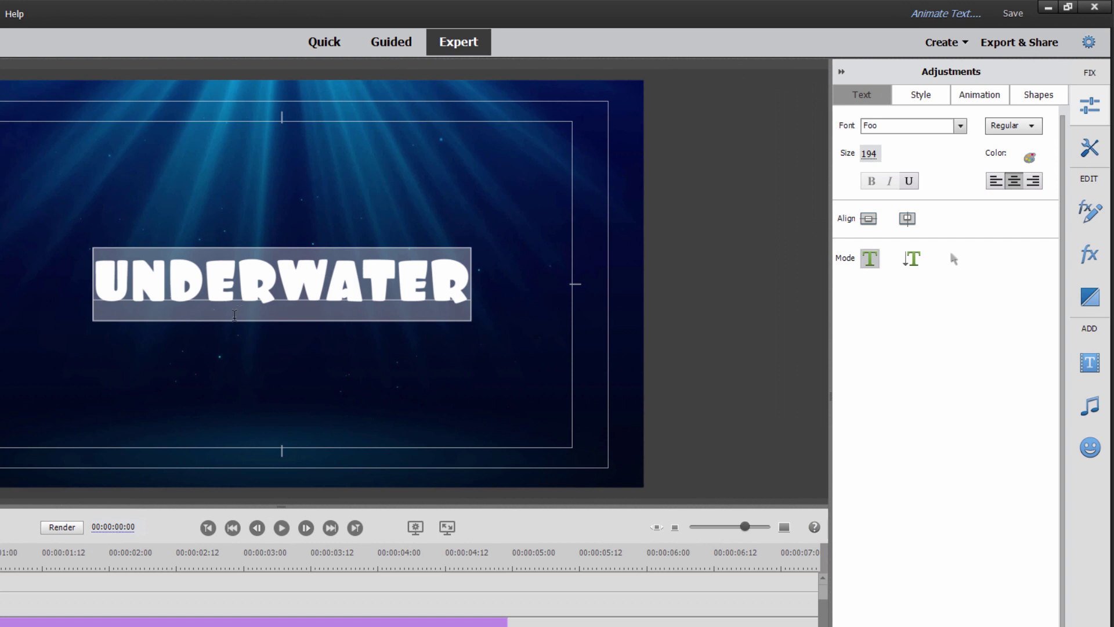
left_click(1030, 157)
left_click_drag(425, 207, 626, 148)
mouse_move(665, 239)
left_mouse_down()
mouse_move(670, 228)
mouse_move(678, 236)
mouse_move(649, 241)
mouse_move(681, 239)
left_mouse_up()
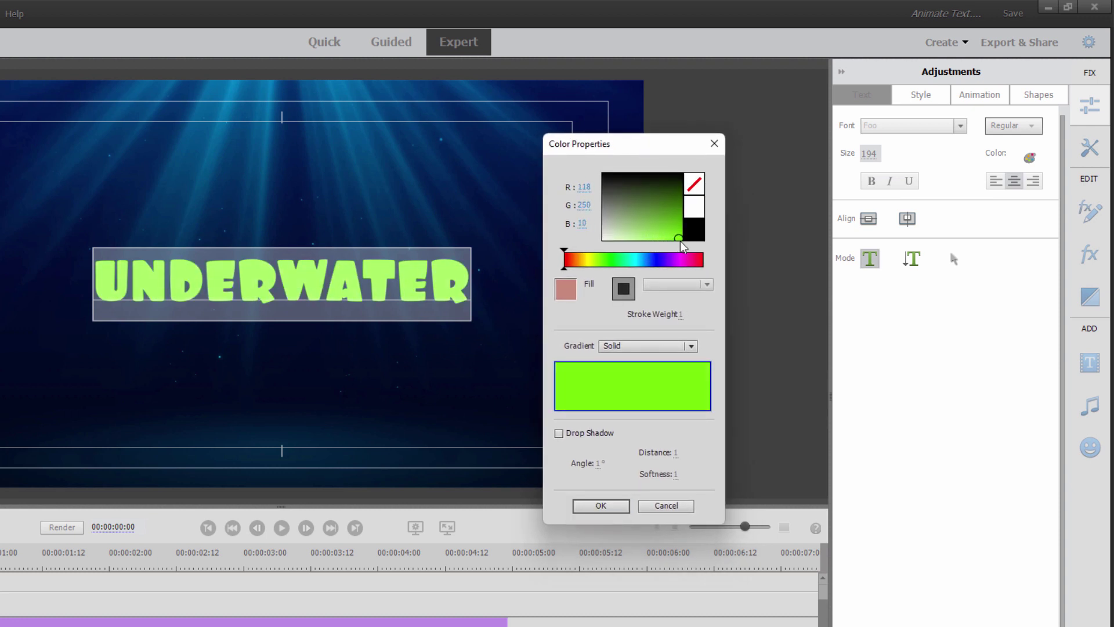
left_click_drag(568, 255, 633, 259)
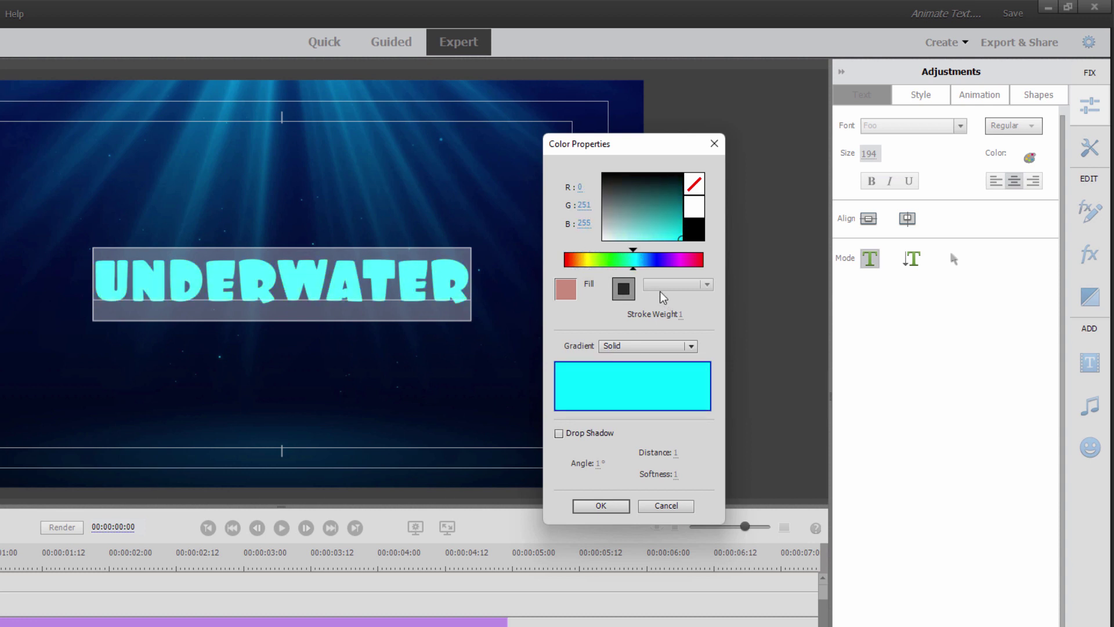
left_click(695, 186)
left_click(698, 207)
left_click(700, 230)
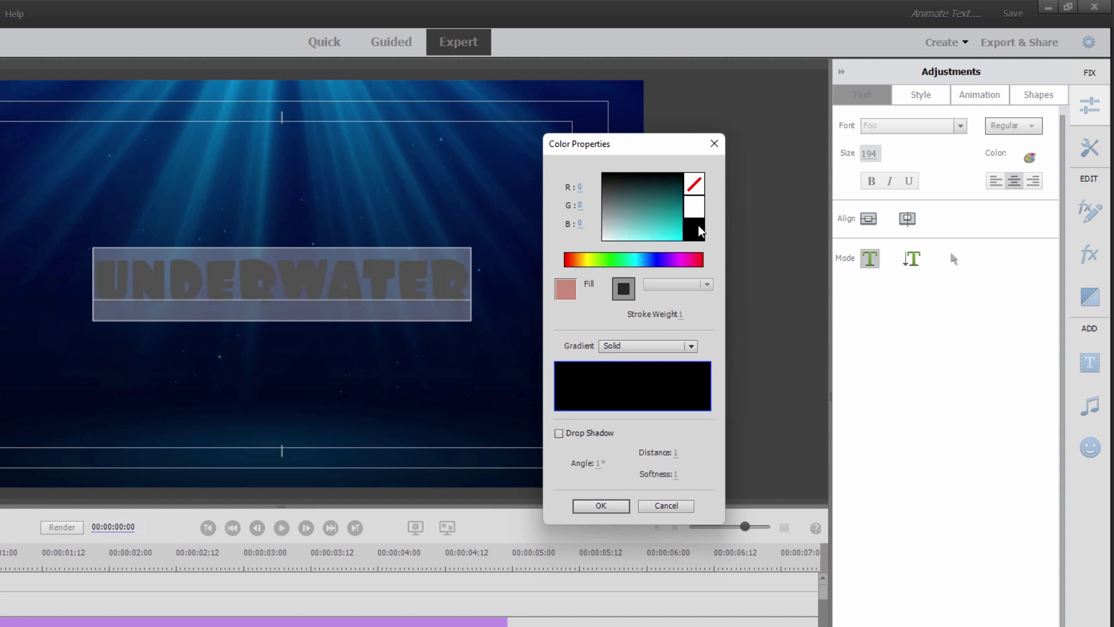
left_click(677, 239)
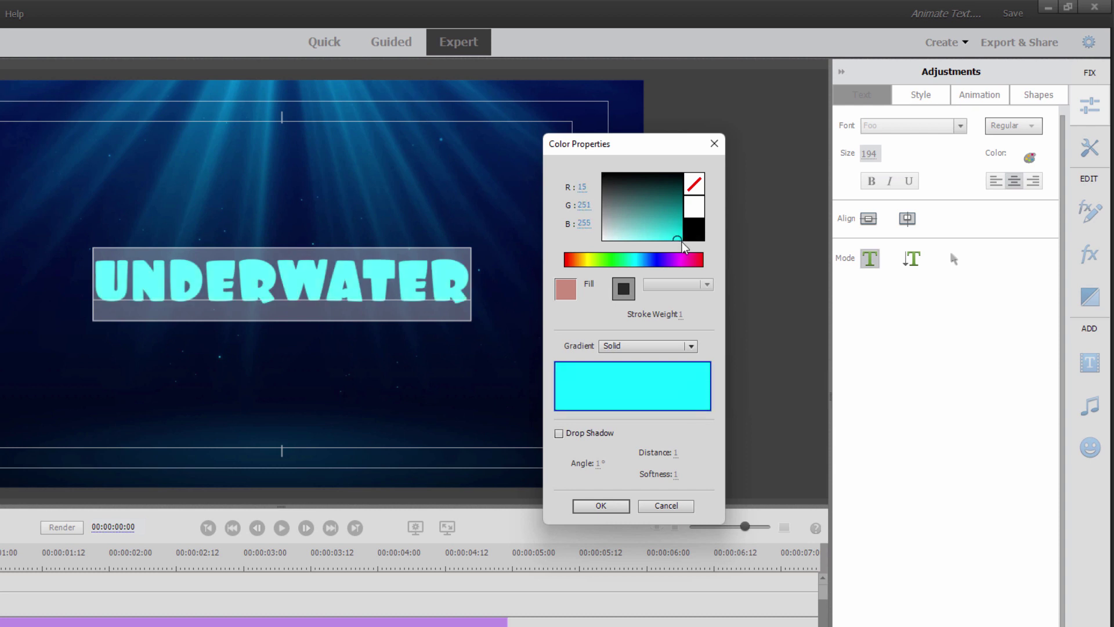
Step: Switch the UNDERWATER fill to a Linear Gradient and colour its left stop deep blue
left_click(658, 348)
left_click(656, 381)
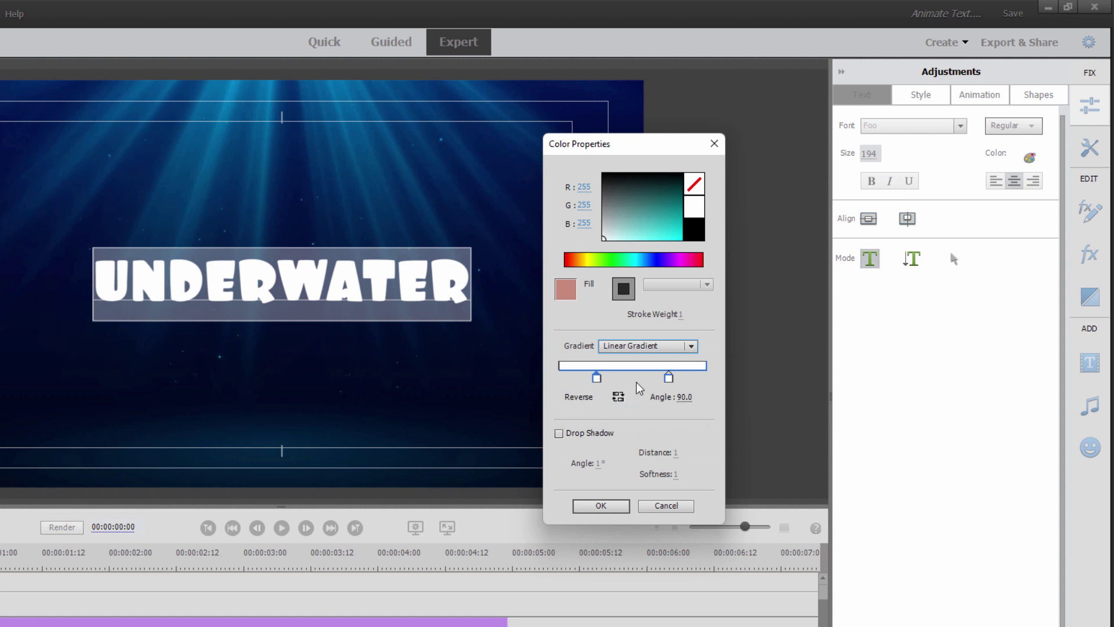
left_click(597, 377)
left_click(676, 231)
scroll(678, 240, "down", 5)
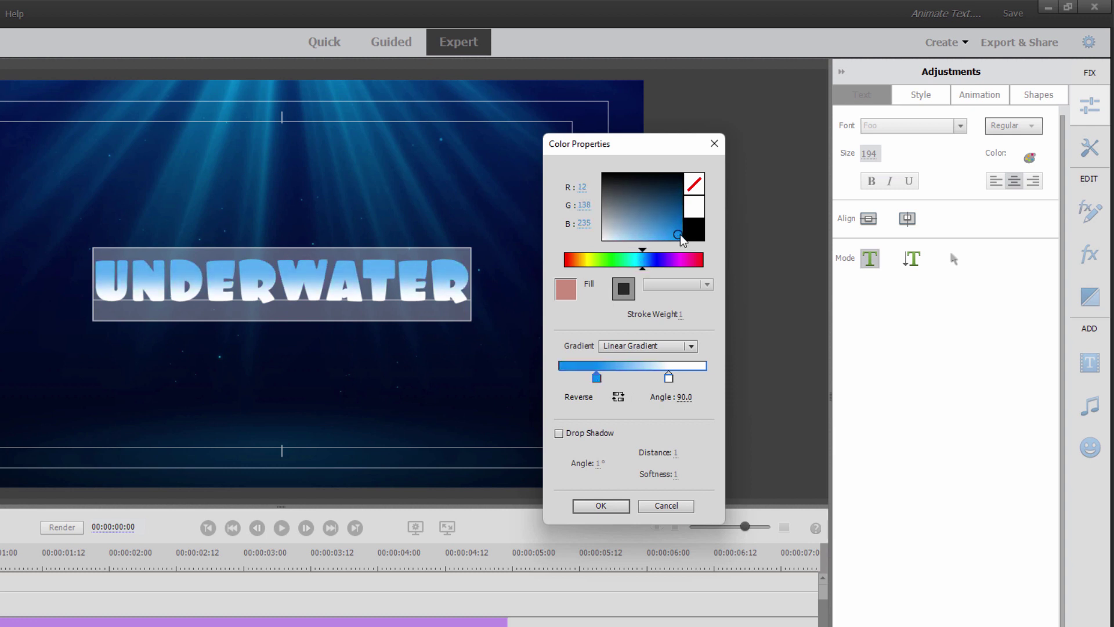
mouse_move(683, 240)
left_mouse_down()
mouse_move(692, 222)
mouse_move(681, 229)
left_mouse_up()
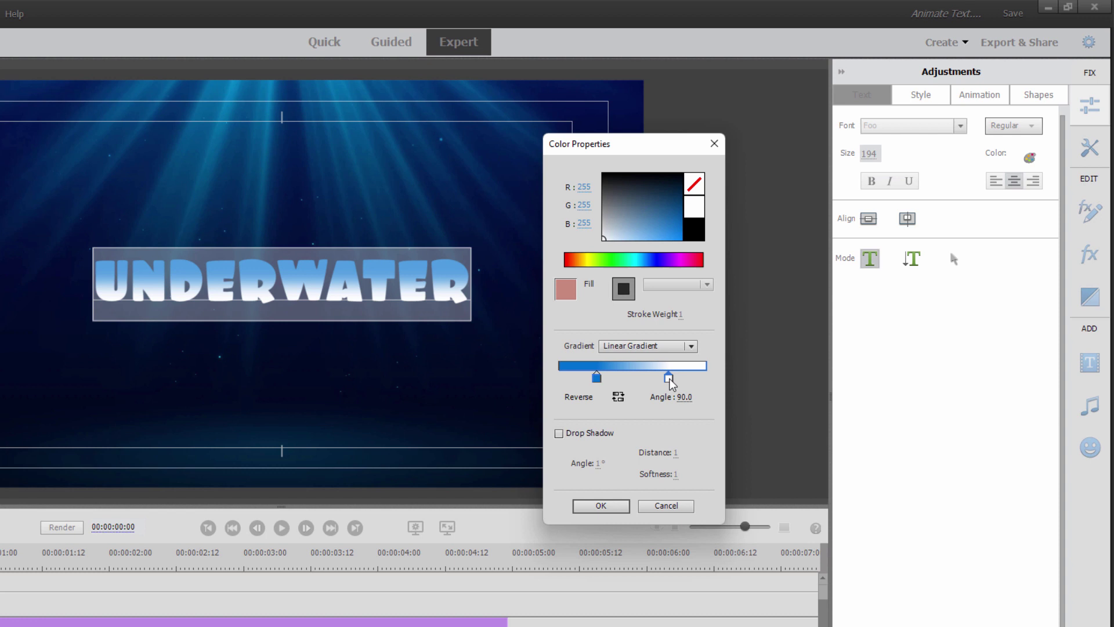
Step: Make the right gradient stop bright cyan, reposition both stops, and confirm with OK
left_click(635, 260)
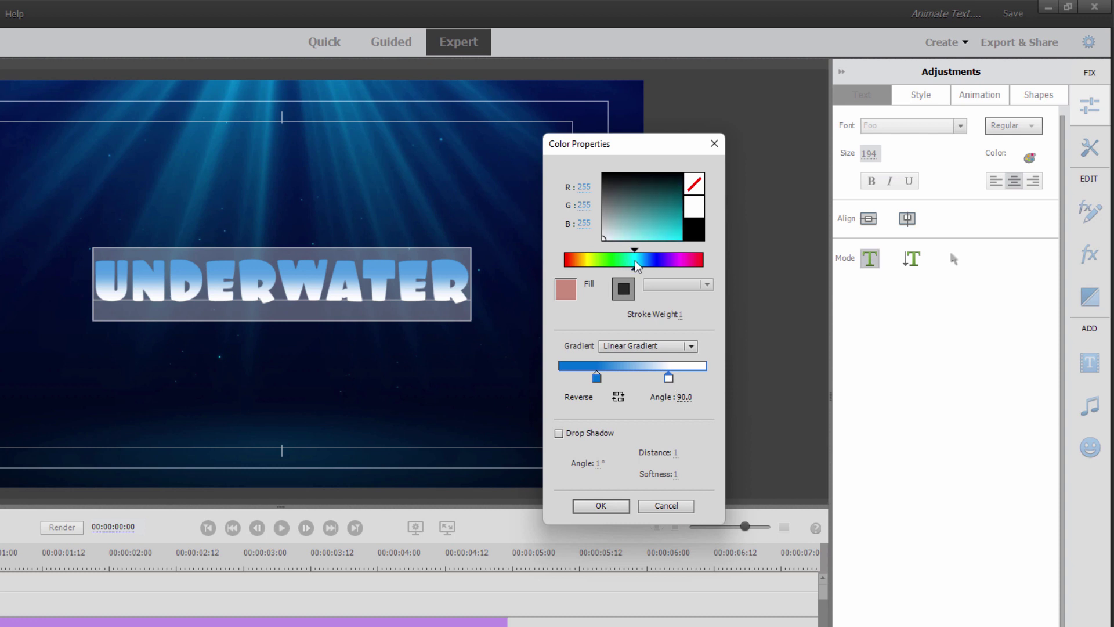
left_click(672, 235)
left_click_drag(675, 236, 683, 242)
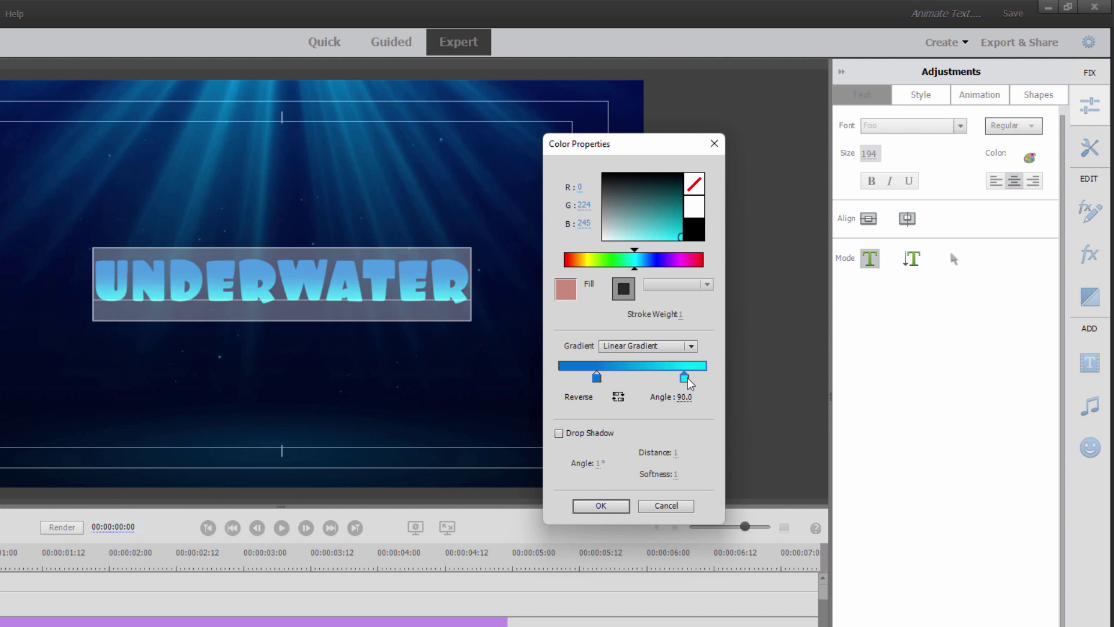
left_click_drag(668, 378, 662, 378)
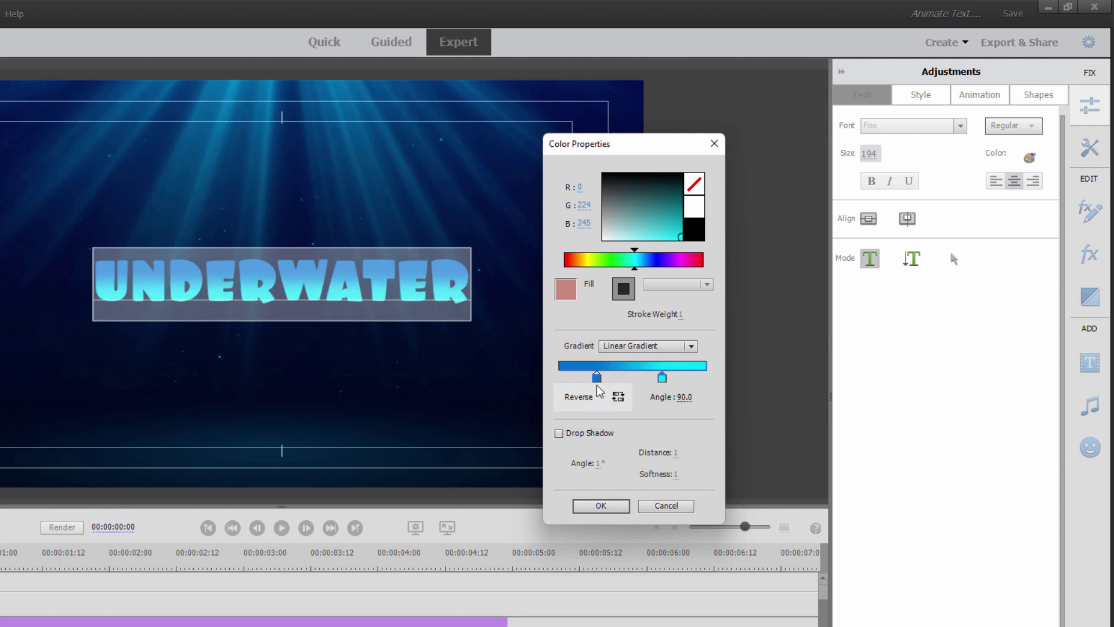
left_click(597, 378)
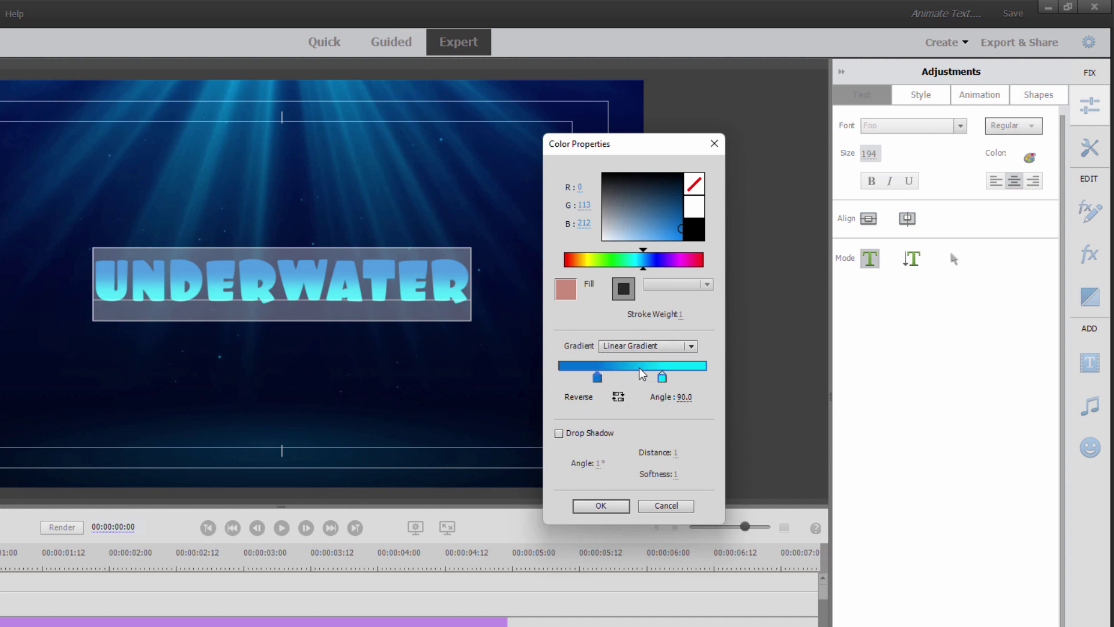
mouse_move(599, 383)
left_mouse_down()
mouse_move(617, 380)
mouse_move(605, 381)
left_mouse_up()
left_click(668, 377)
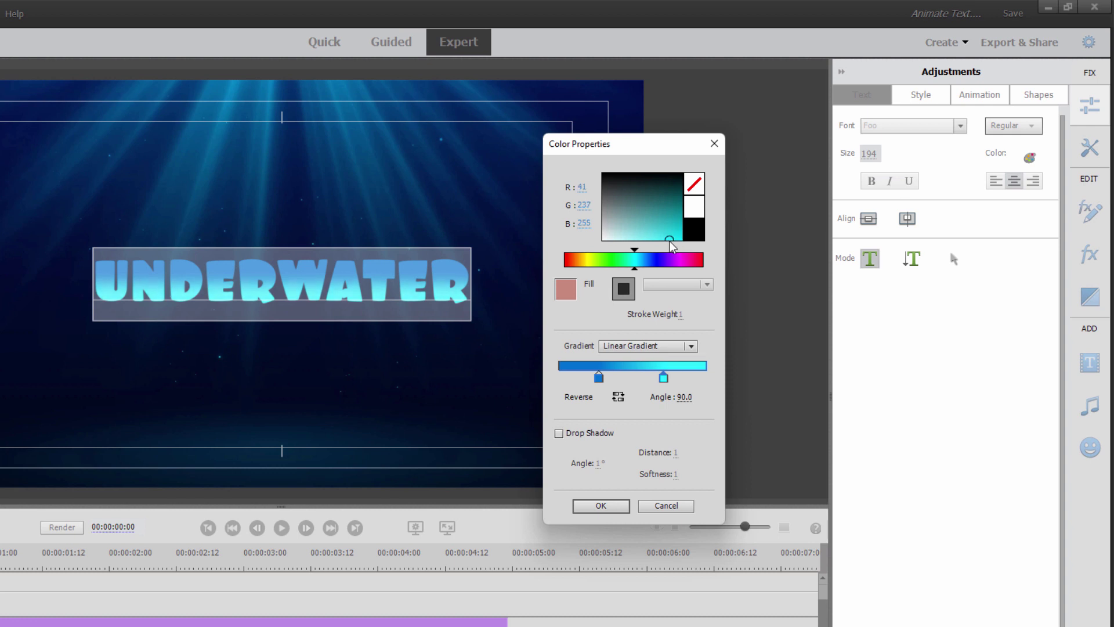
left_click(600, 506)
Step: Select all the UNDERWATER text and list animation presets from all categories
left_click(436, 308)
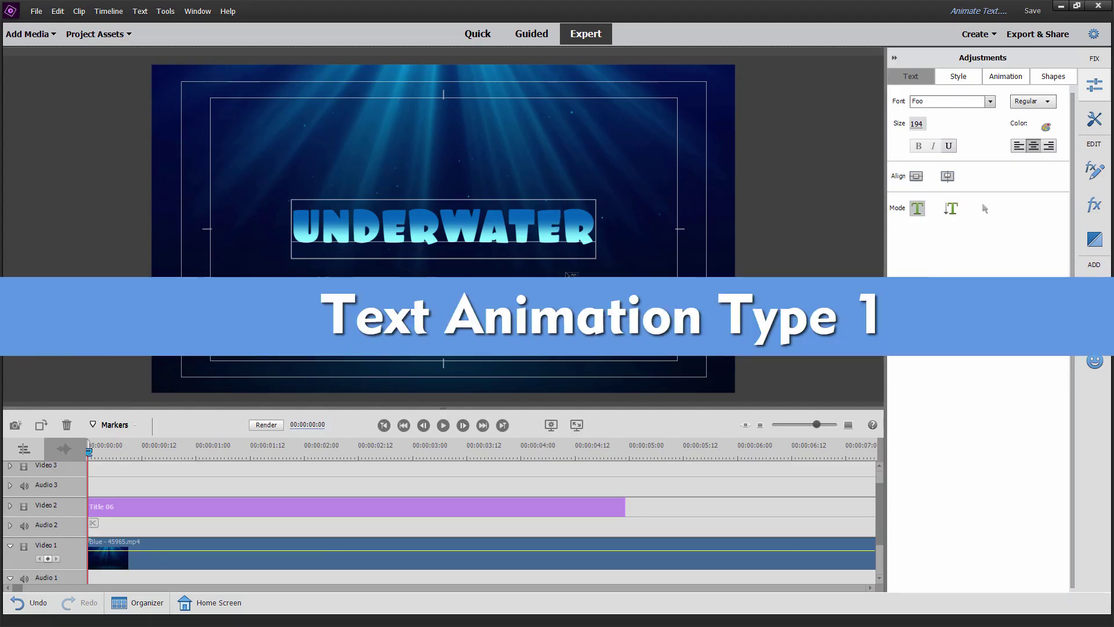
key("ctrl+a")
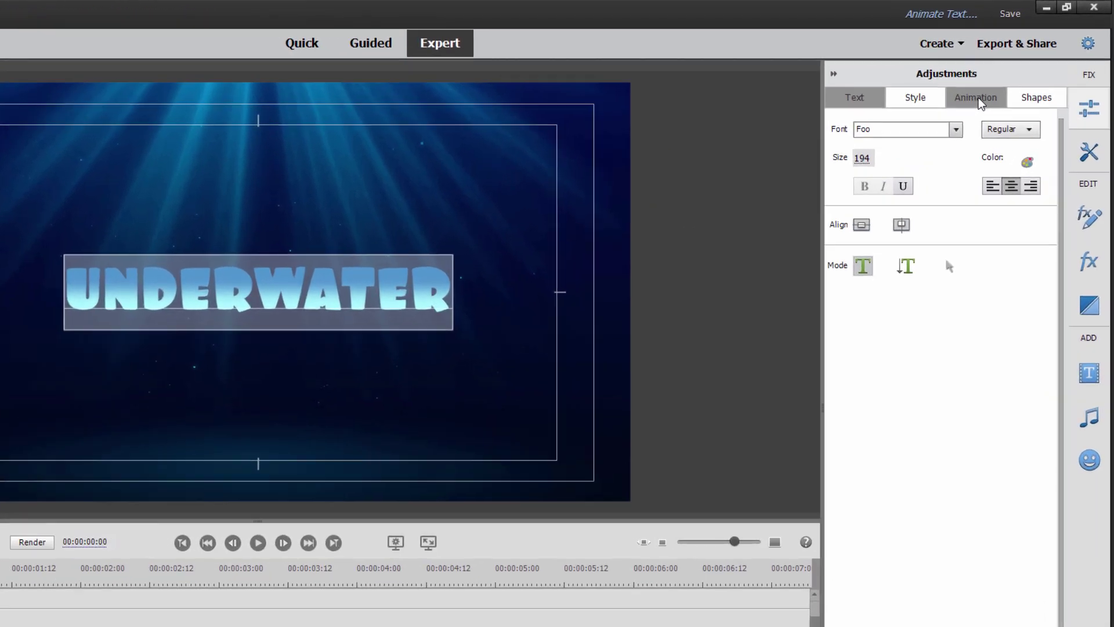
left_click(1010, 76)
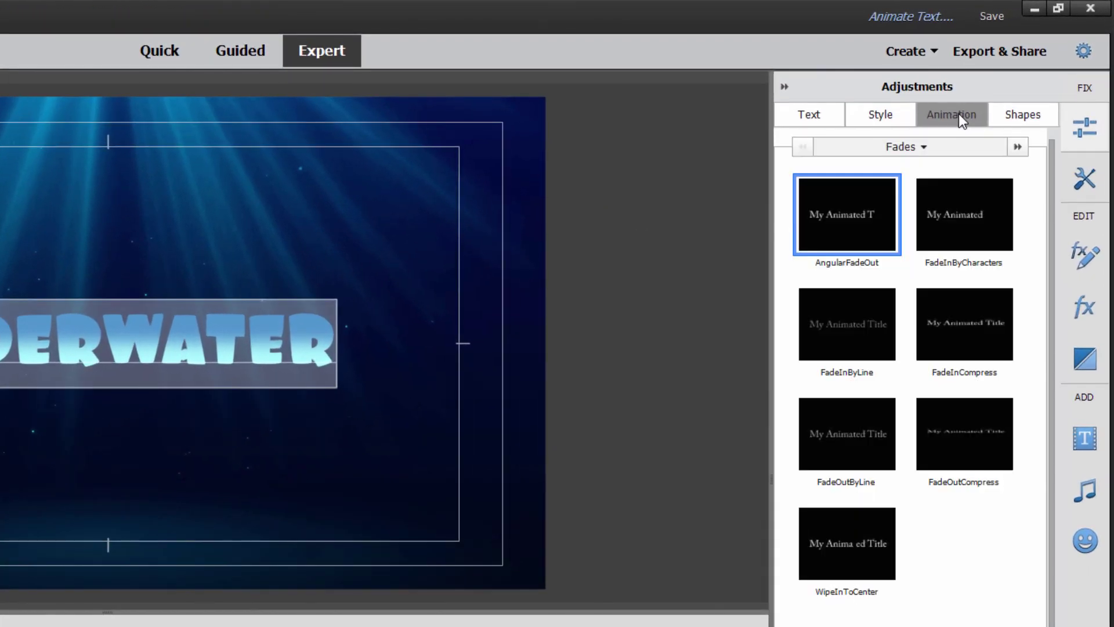
mouse_move(945, 210)
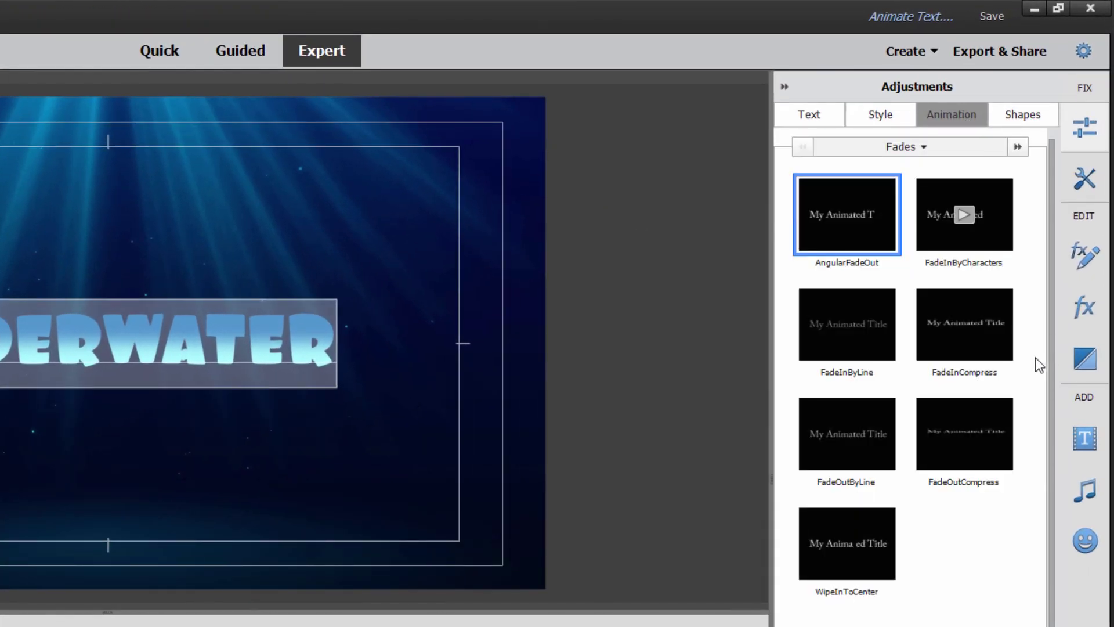
left_click(956, 149)
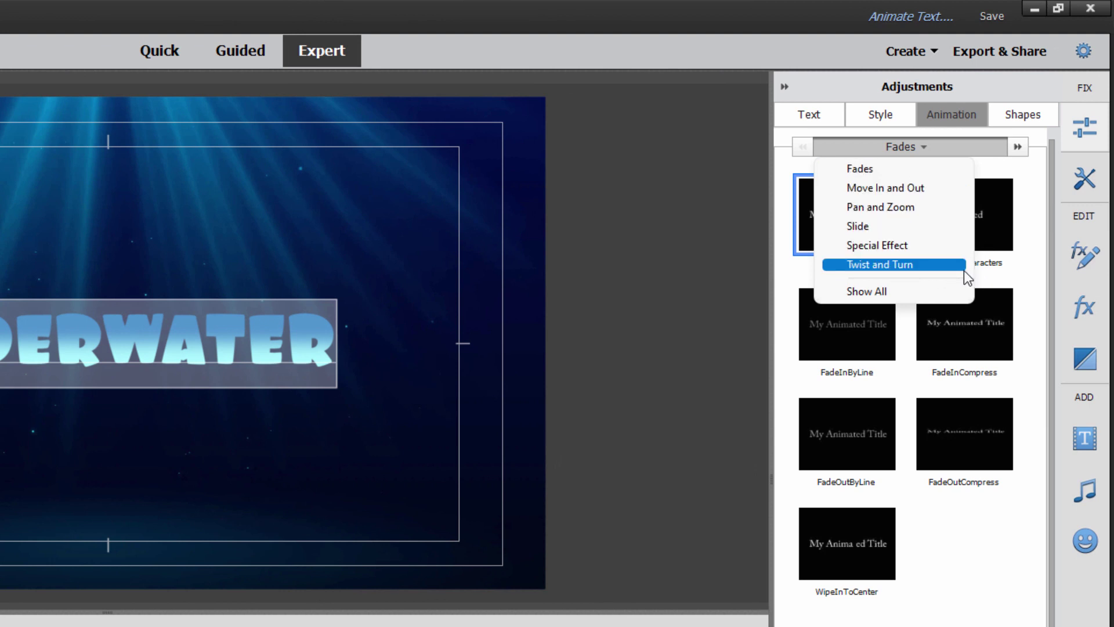
left_click(861, 292)
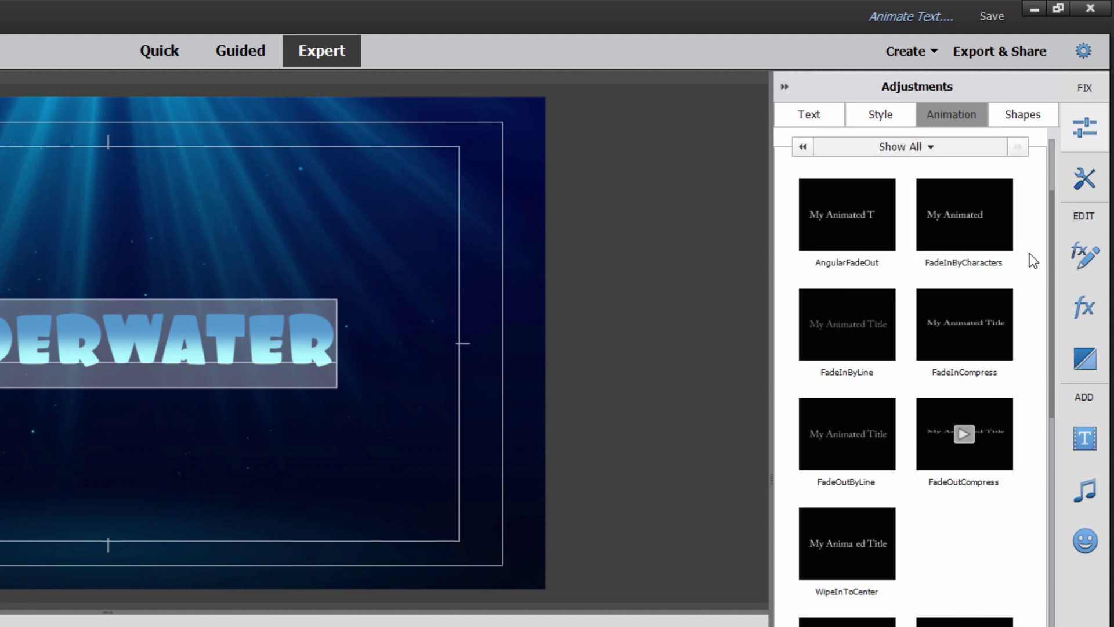
Step: Browse the presets, then filter the list to the Fades category
scroll(1030, 261, "down", 10)
scroll(1034, 285, "up", 10)
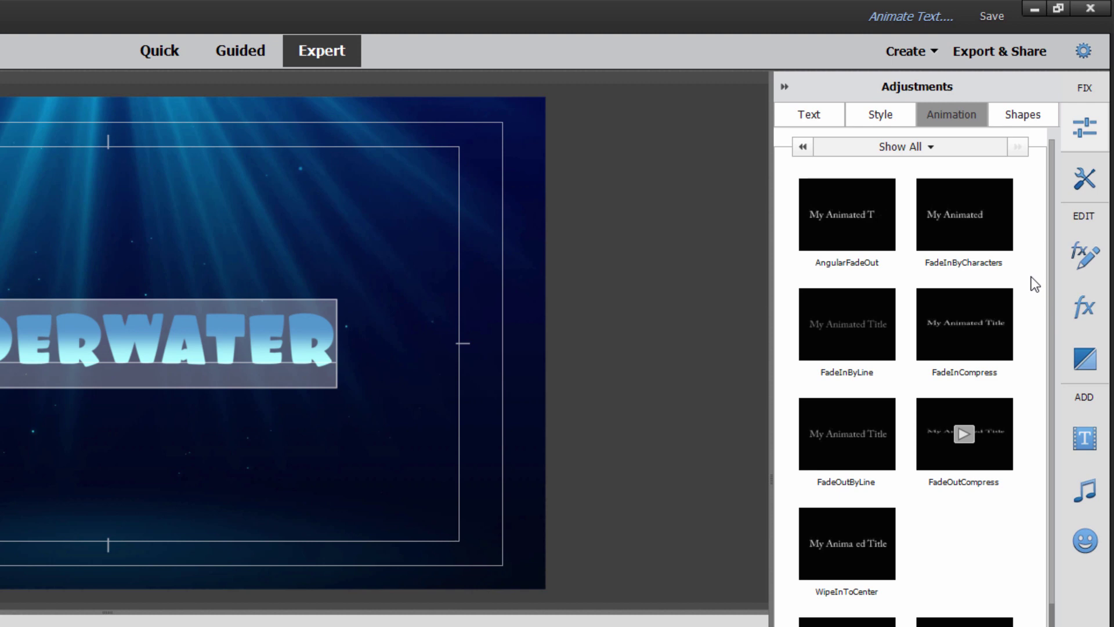
scroll(1035, 284, "down", 3)
scroll(1035, 284, "up", 3)
scroll(1033, 281, "down", 3)
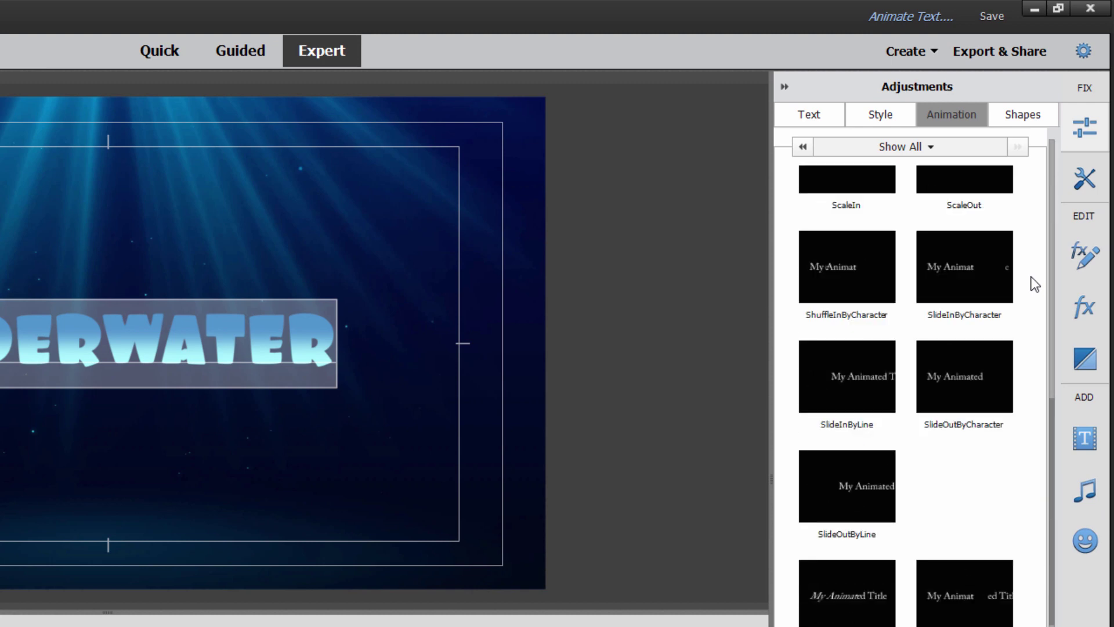
scroll(1032, 281, "up", 3)
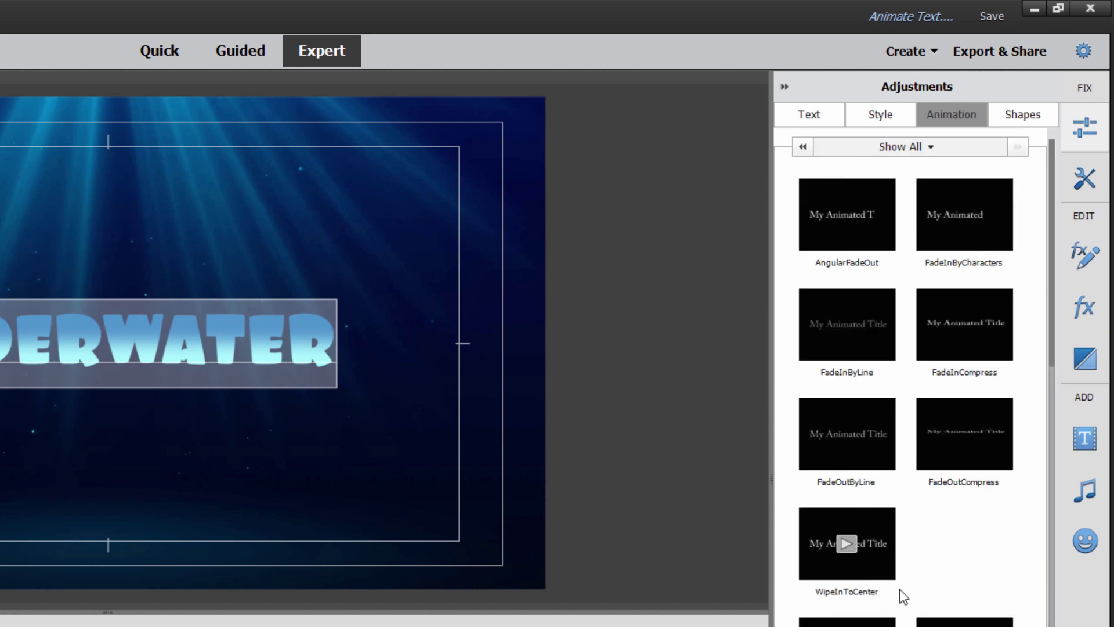
left_click(909, 148)
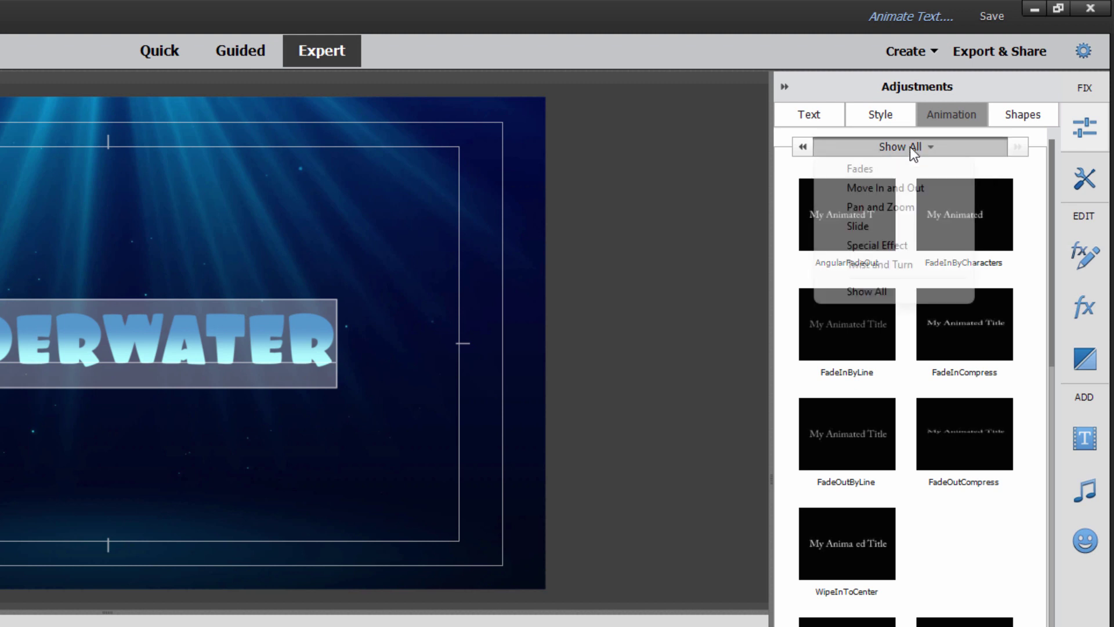
left_click(876, 167)
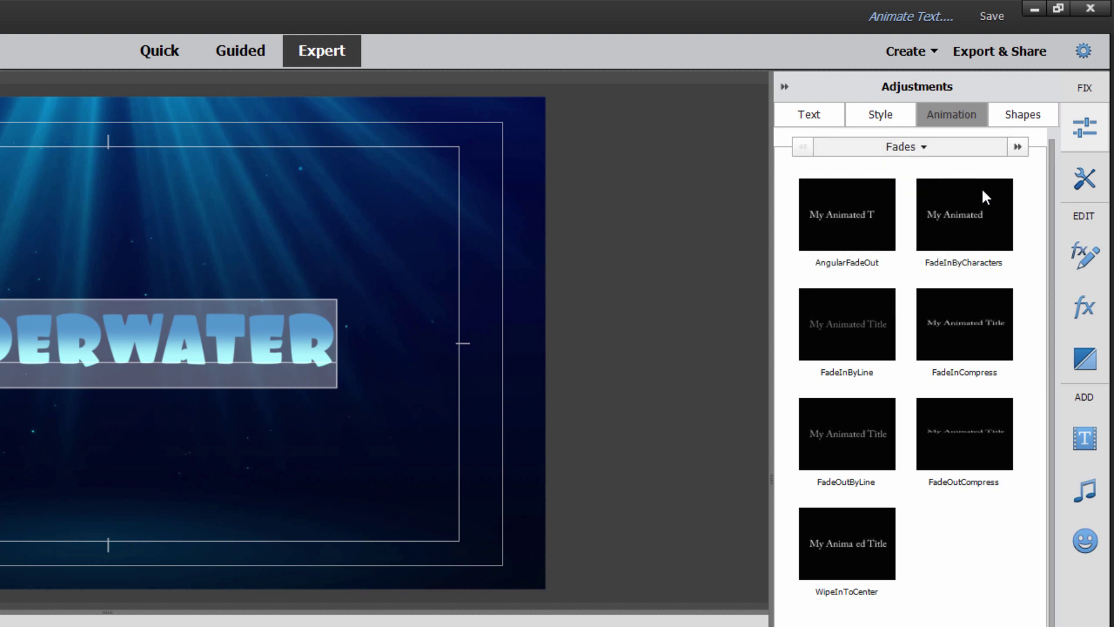
Step: Preview AngularFadeOut and FadeInByCharacters, then pick Magnet from the Special Effect presets
left_click(848, 215)
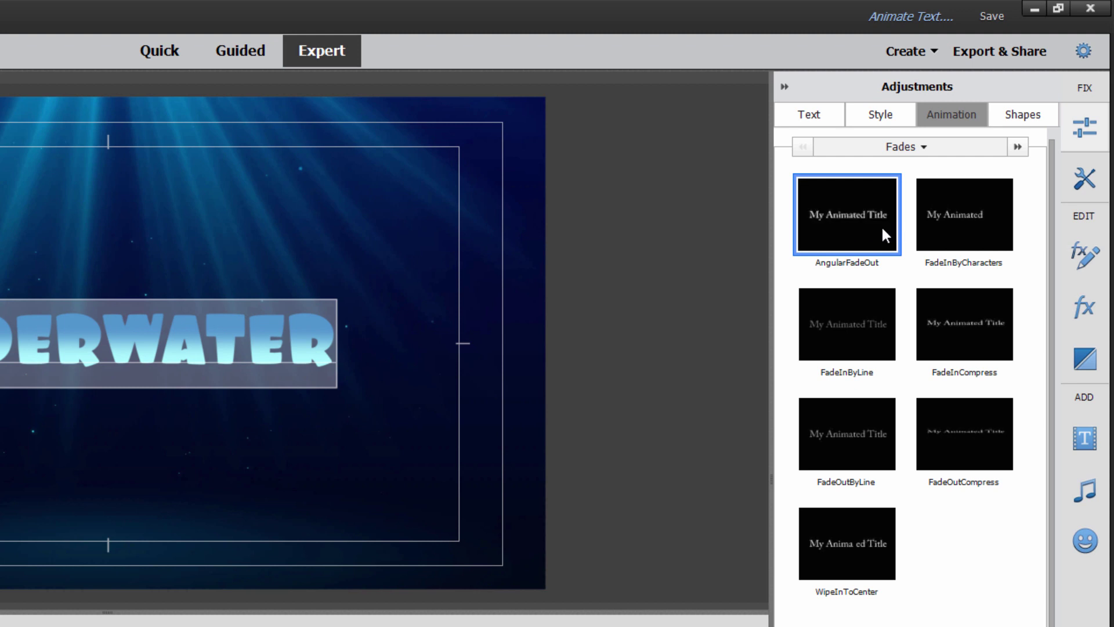
left_click(968, 219)
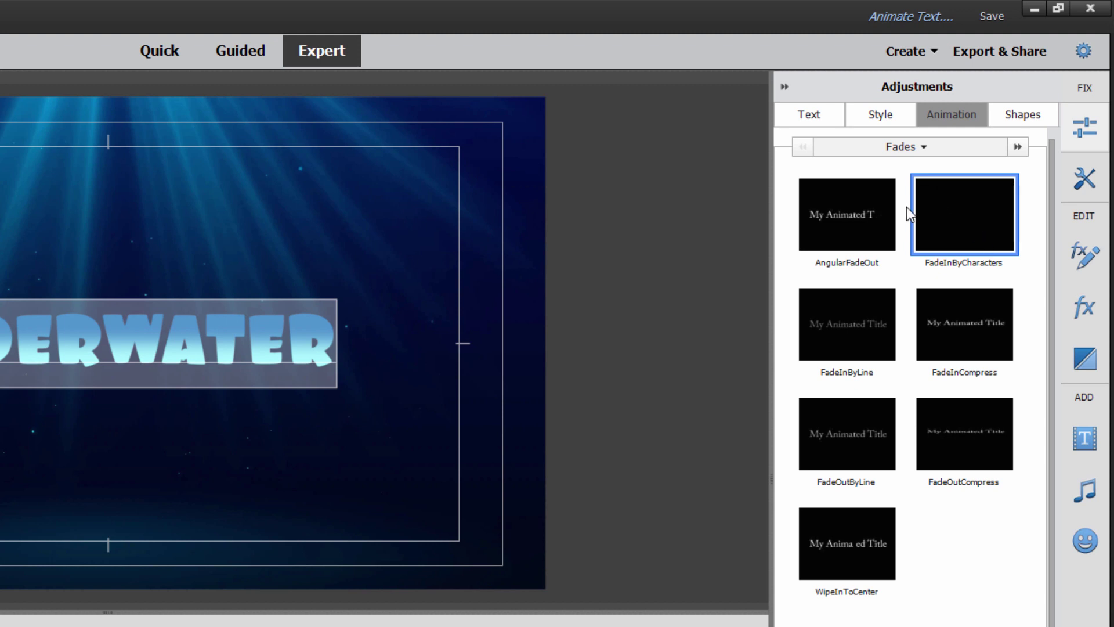
left_click(920, 144)
left_click(882, 246)
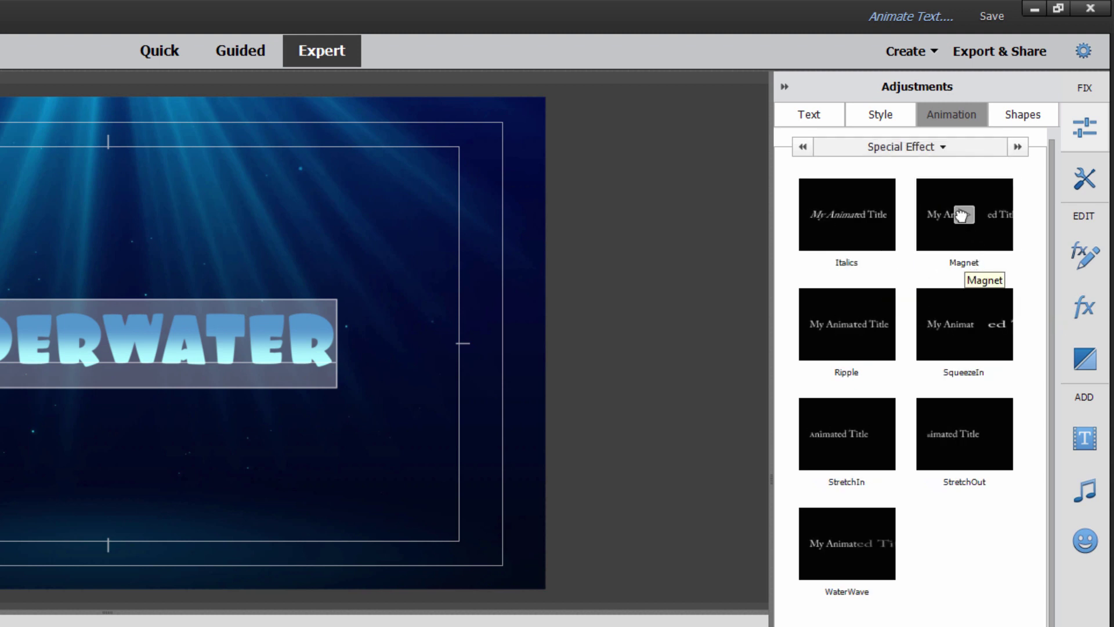
left_click(960, 216)
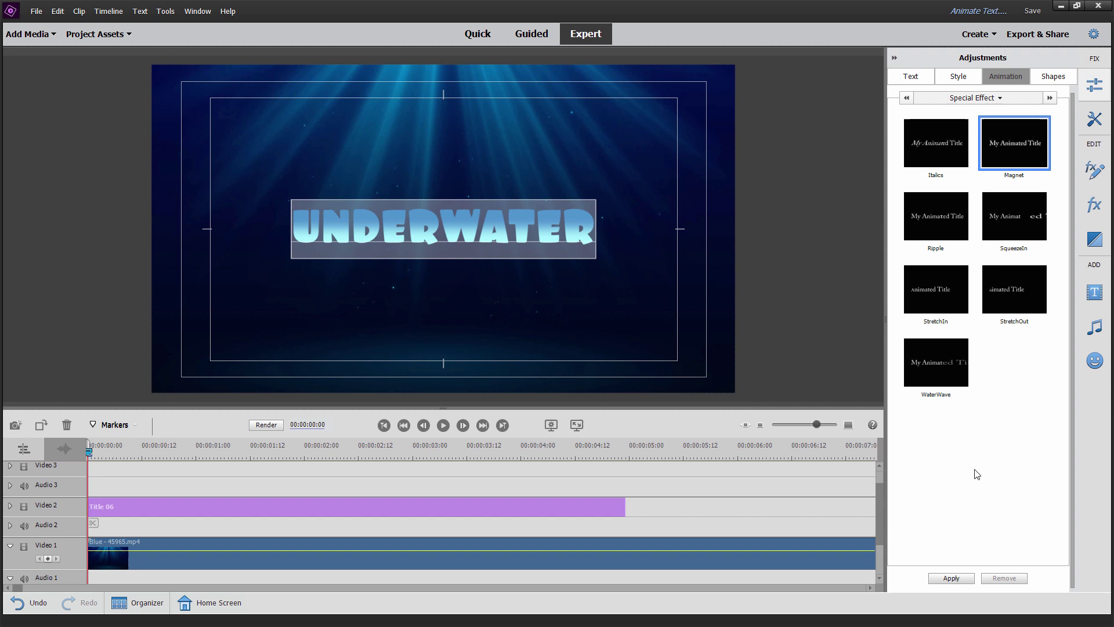
Step: Apply Magnet to the UNDERWATER title, preview it from the start, and reopen Title 06's animation presets
left_click(958, 577)
left_click(443, 426)
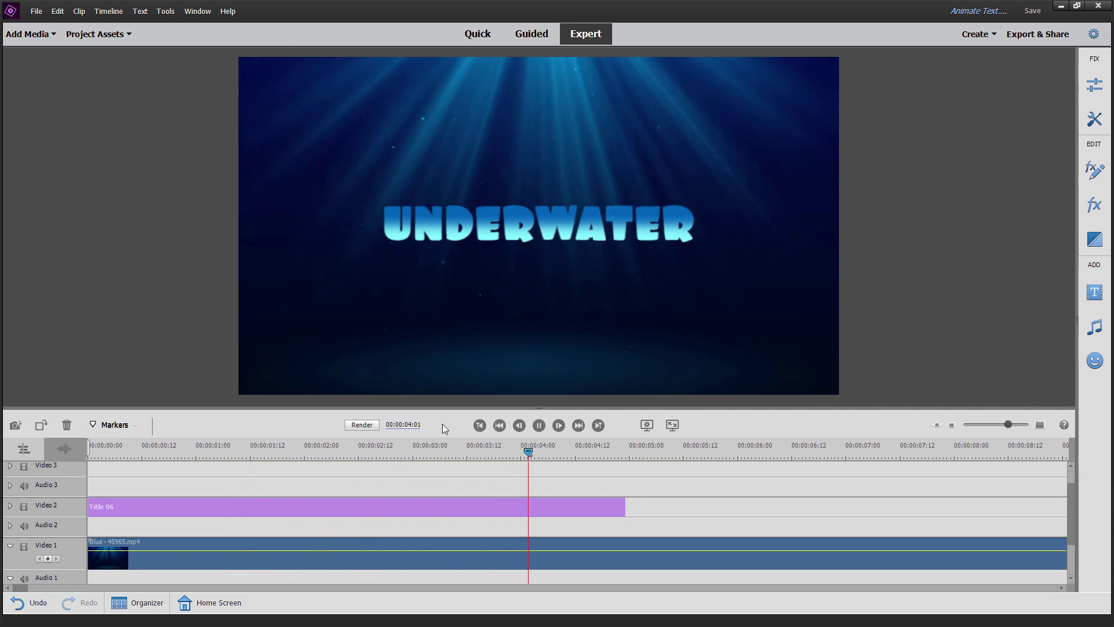
left_click(538, 425)
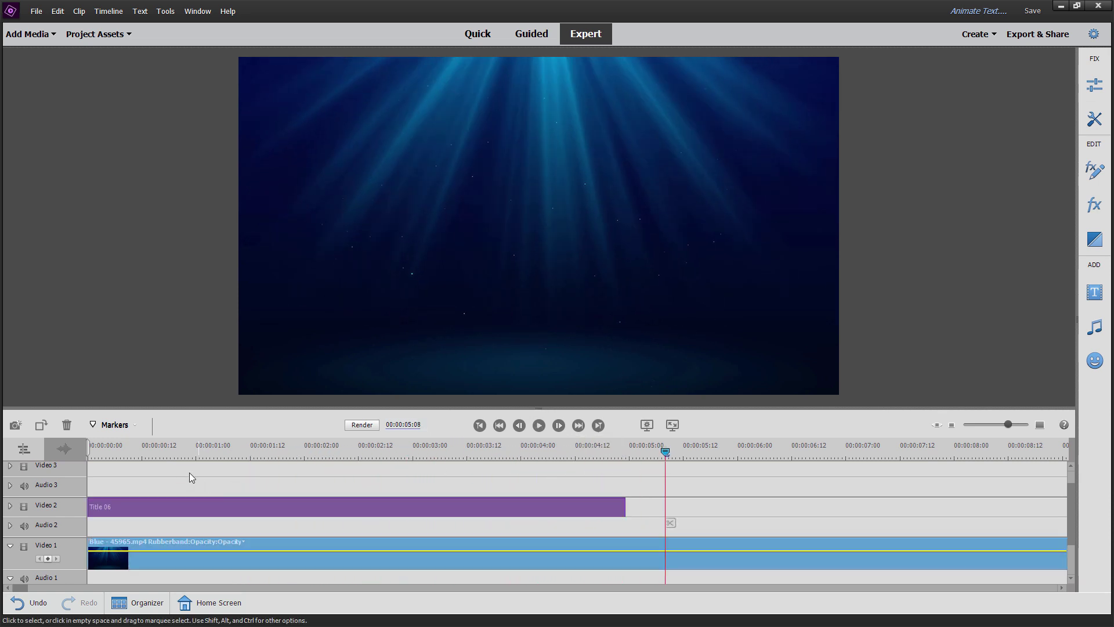
left_click_drag(174, 455, 89, 455)
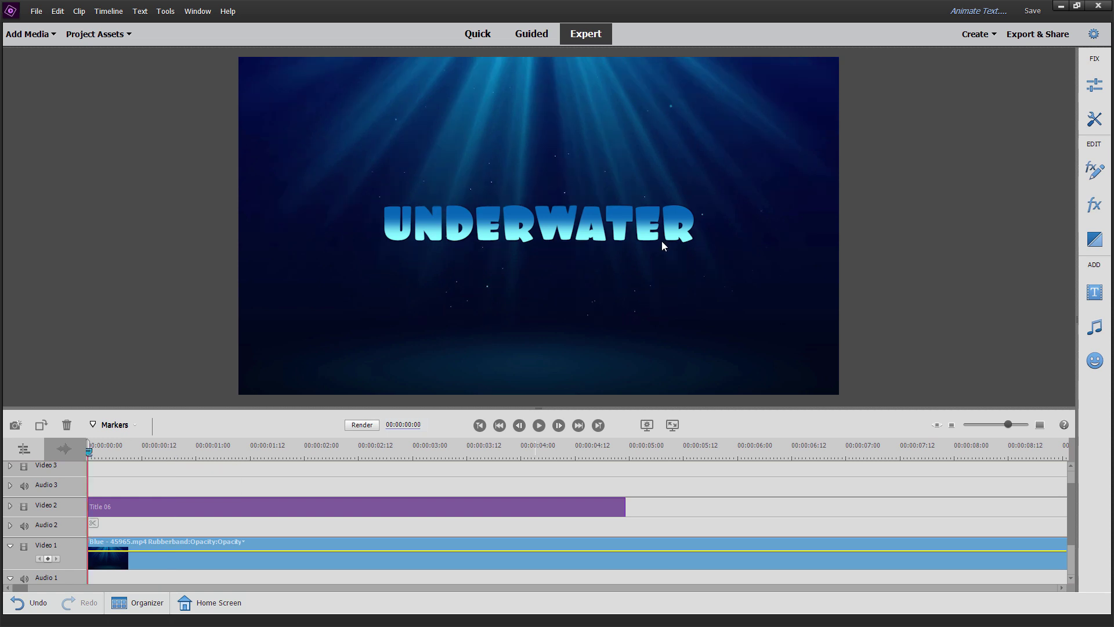
left_click(548, 503)
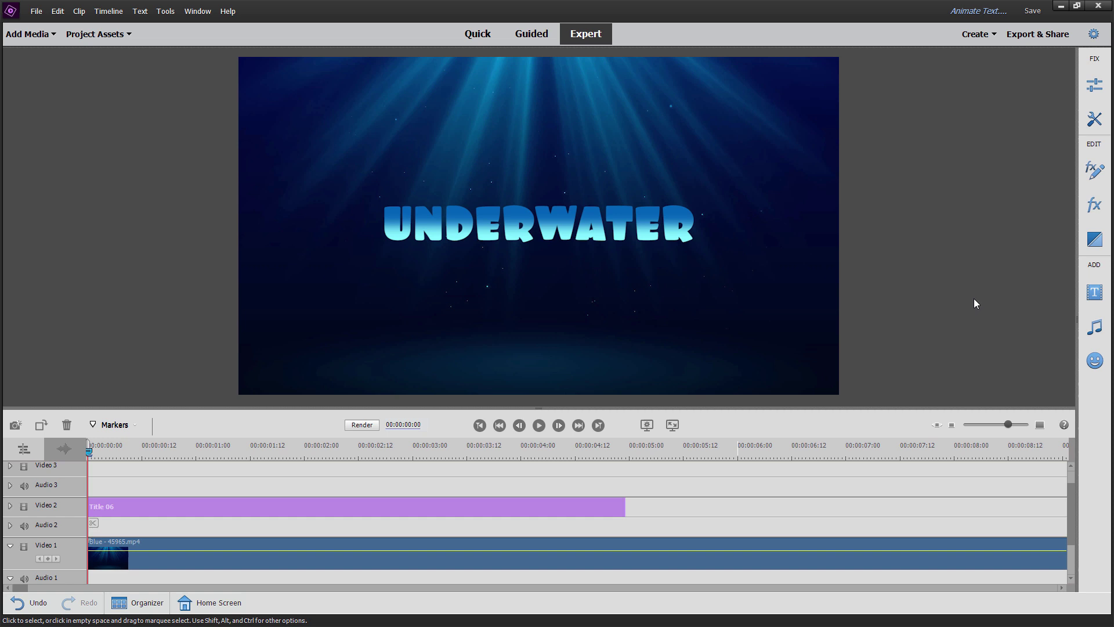
left_click(1100, 85)
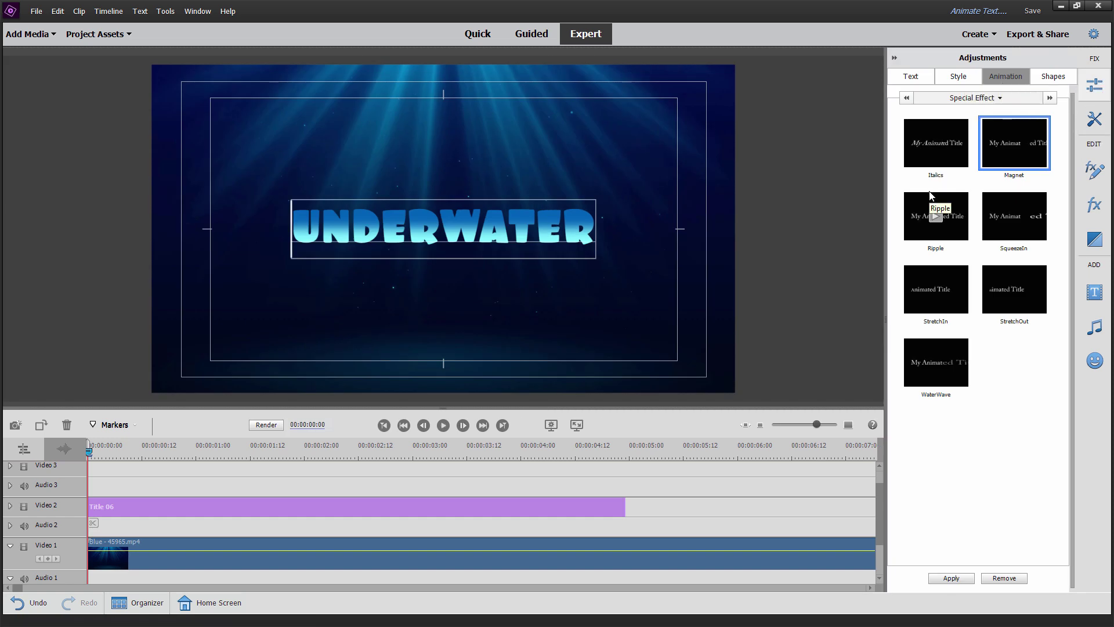
Step: Remove the Magnet animation and pick SpinUp from the Twist and Turn presets
left_click(1002, 578)
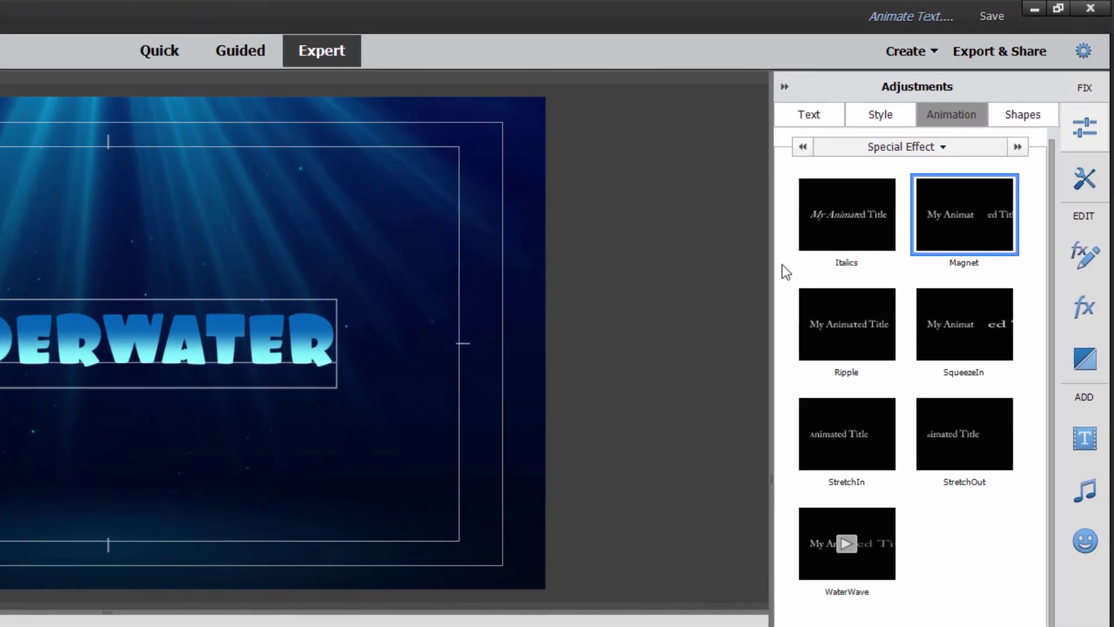
left_click(941, 145)
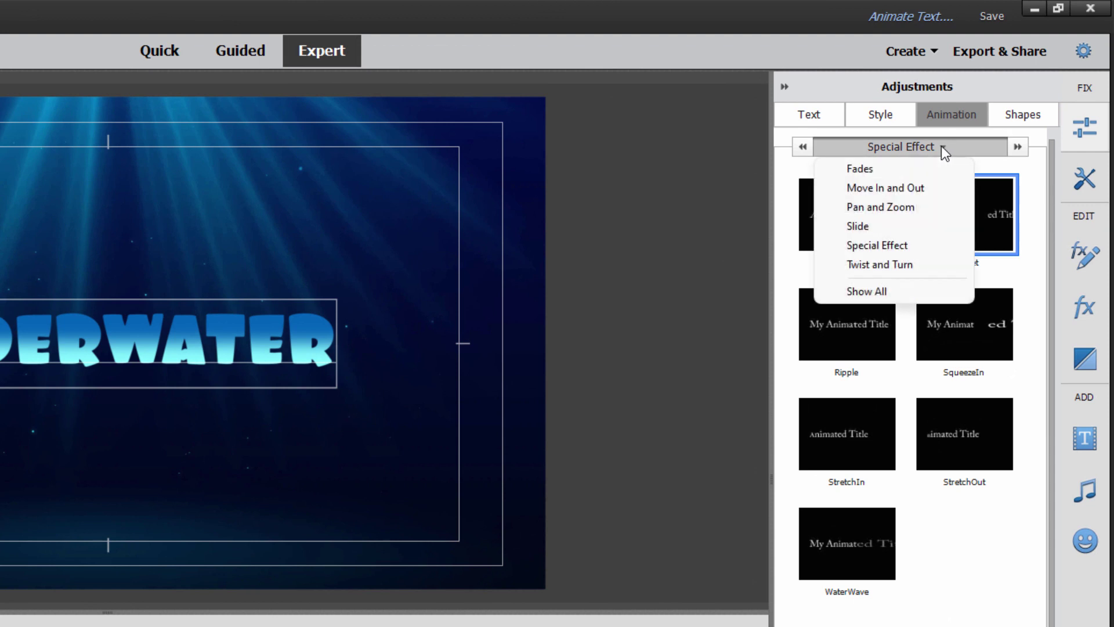
left_click(885, 264)
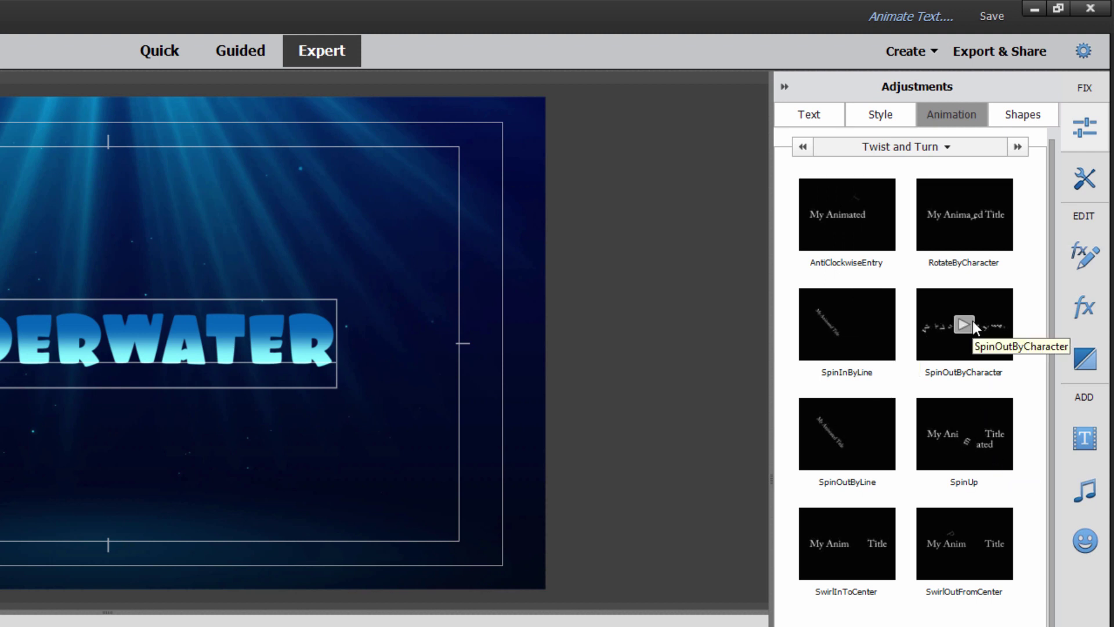
left_click(965, 434)
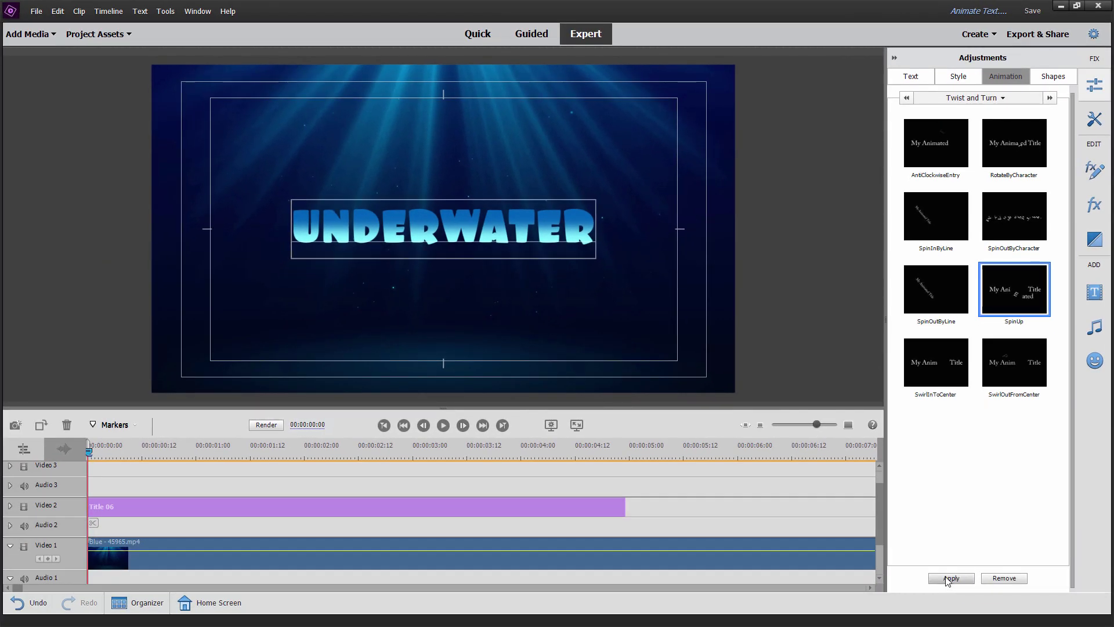
Step: Apply SpinUp to the UNDERWATER title and preview it, returning the playhead to the start
left_click(947, 579)
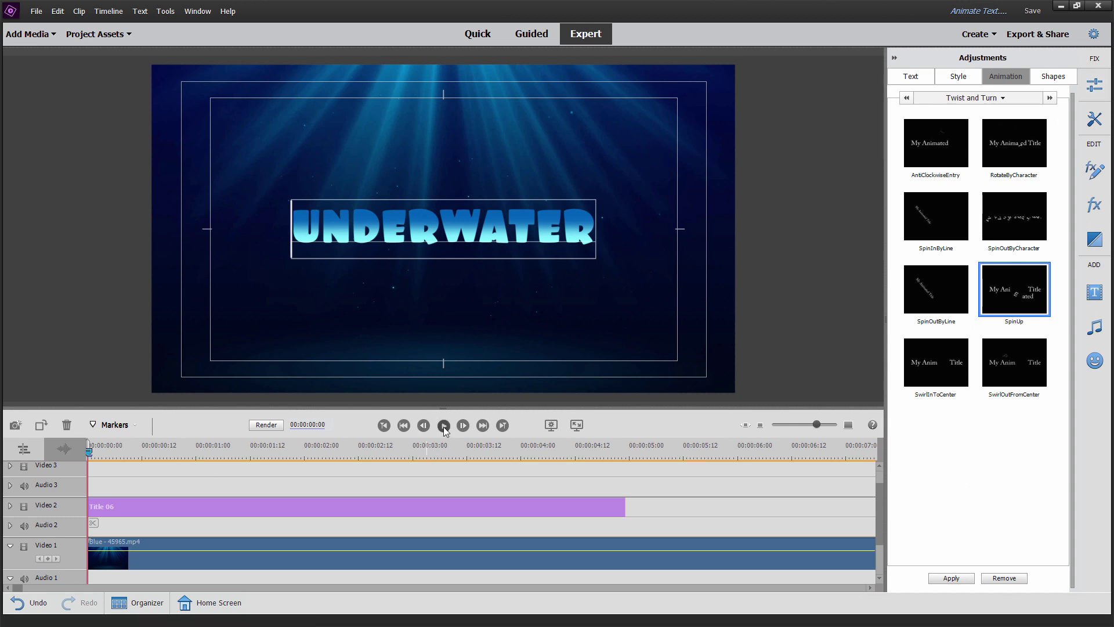
left_click(443, 426)
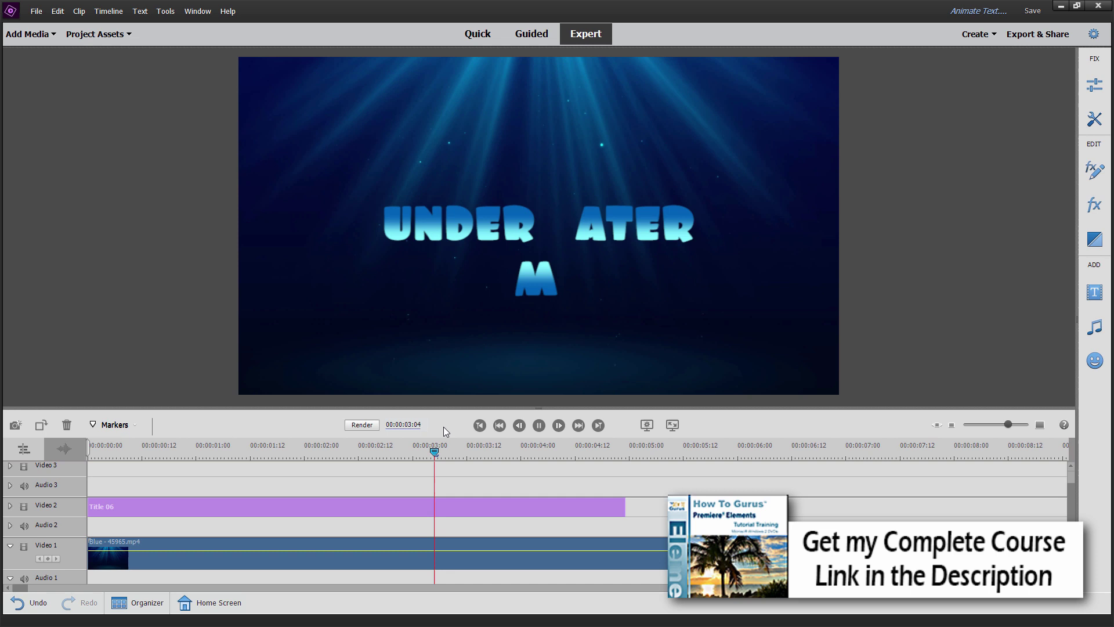
left_click(153, 492)
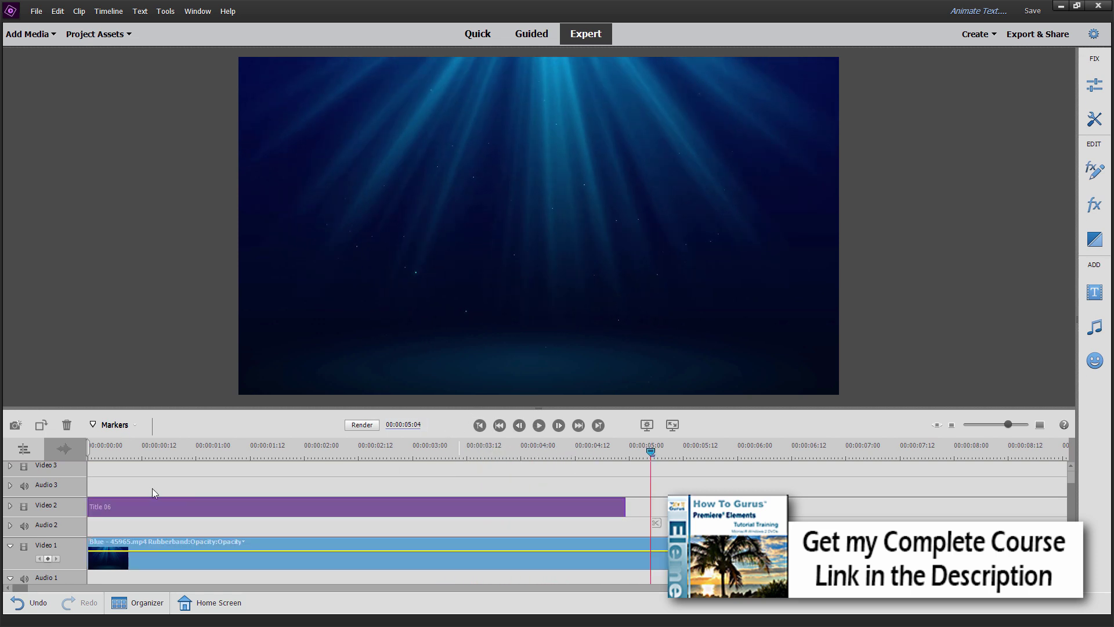
left_click(480, 426)
left_click(480, 426)
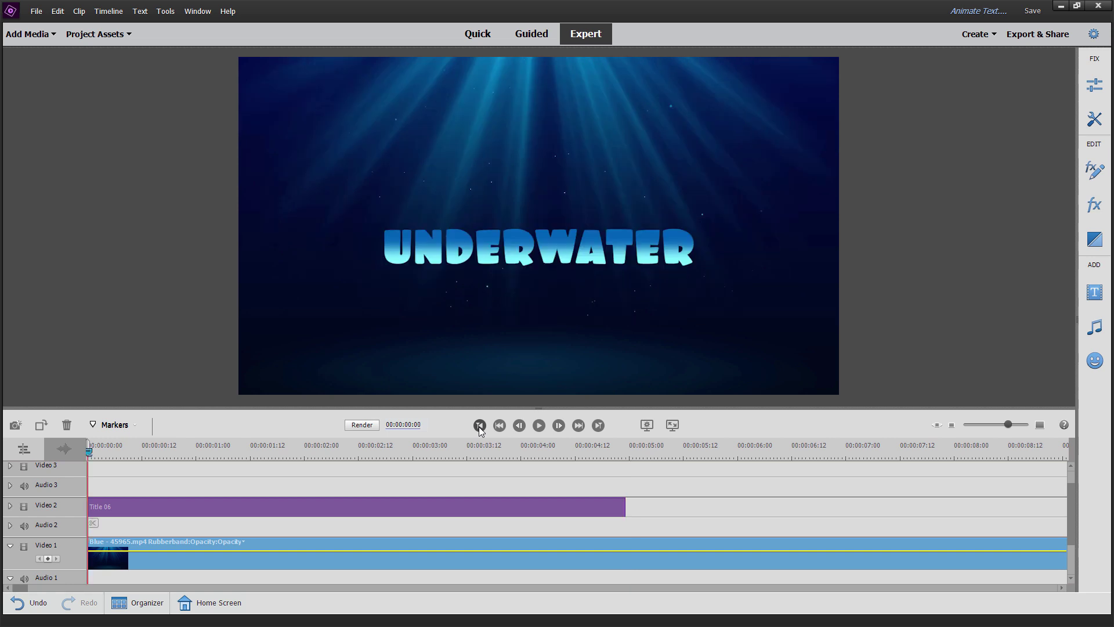
Step: Reselect Title 06 and bring back its animation presets with the category unchanged
left_click(150, 514)
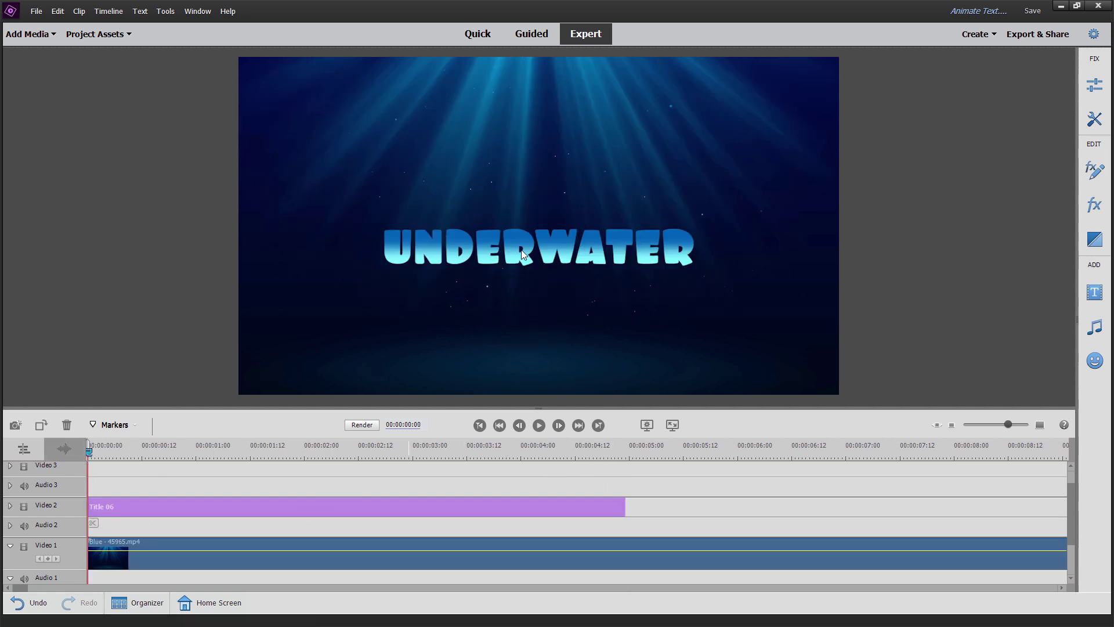
left_click(1094, 87)
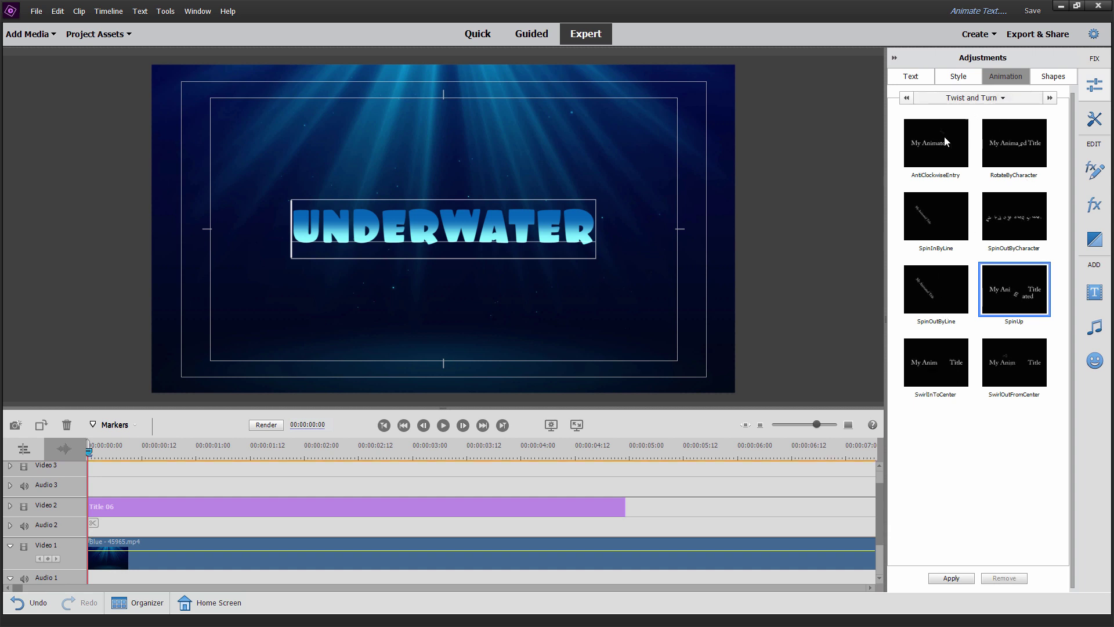
left_click(971, 98)
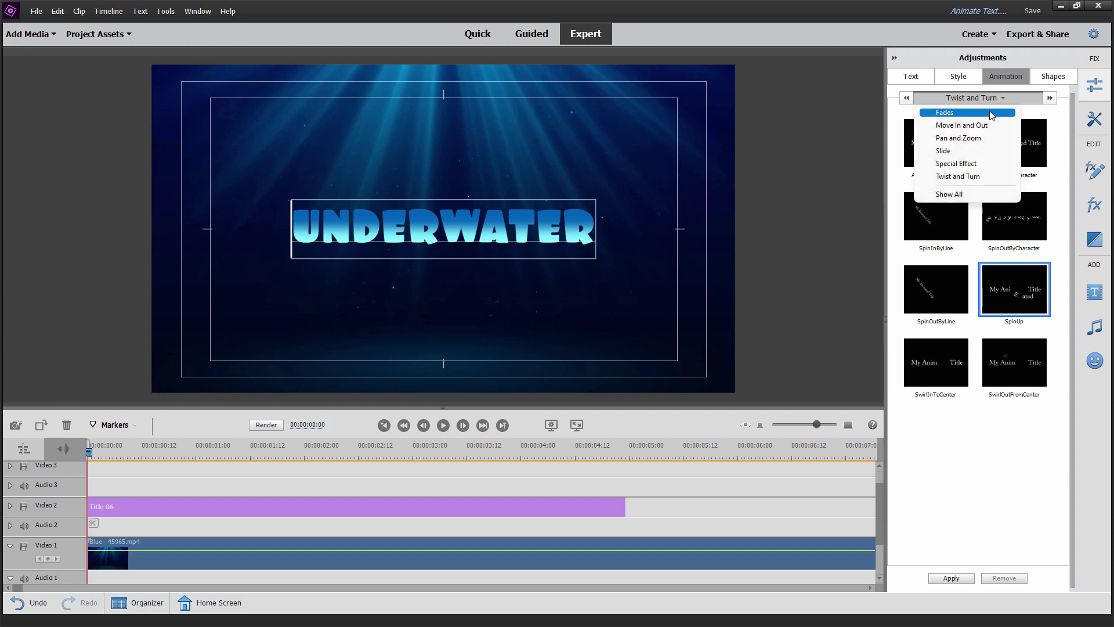
left_click(957, 176)
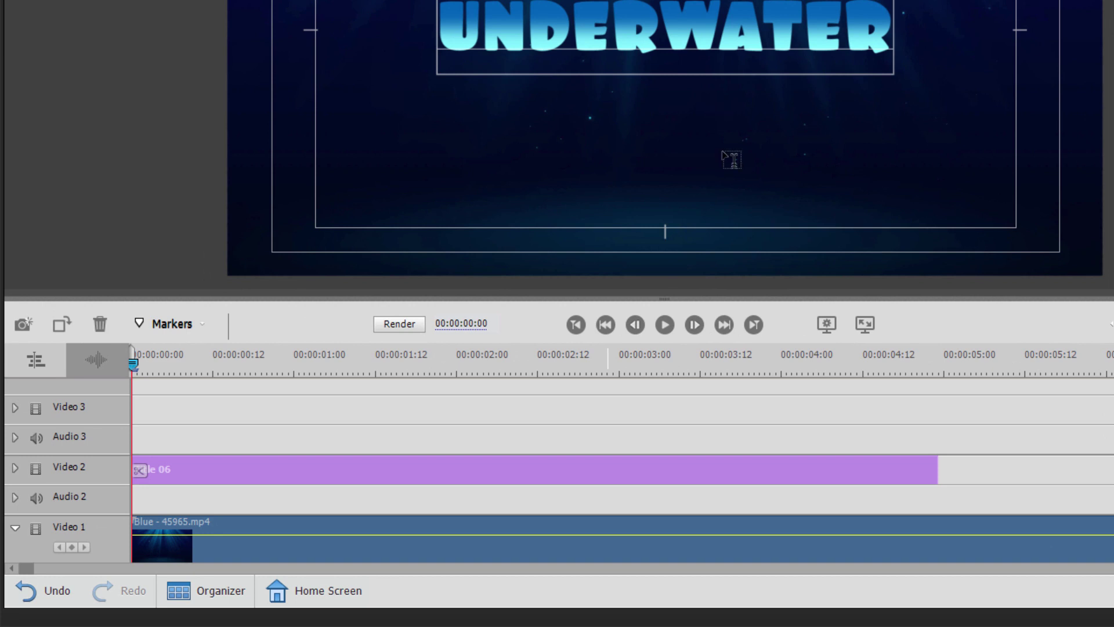
Step: Deselect the title clip and hide the Video 2 track containing UNDERWATER
left_click(610, 418)
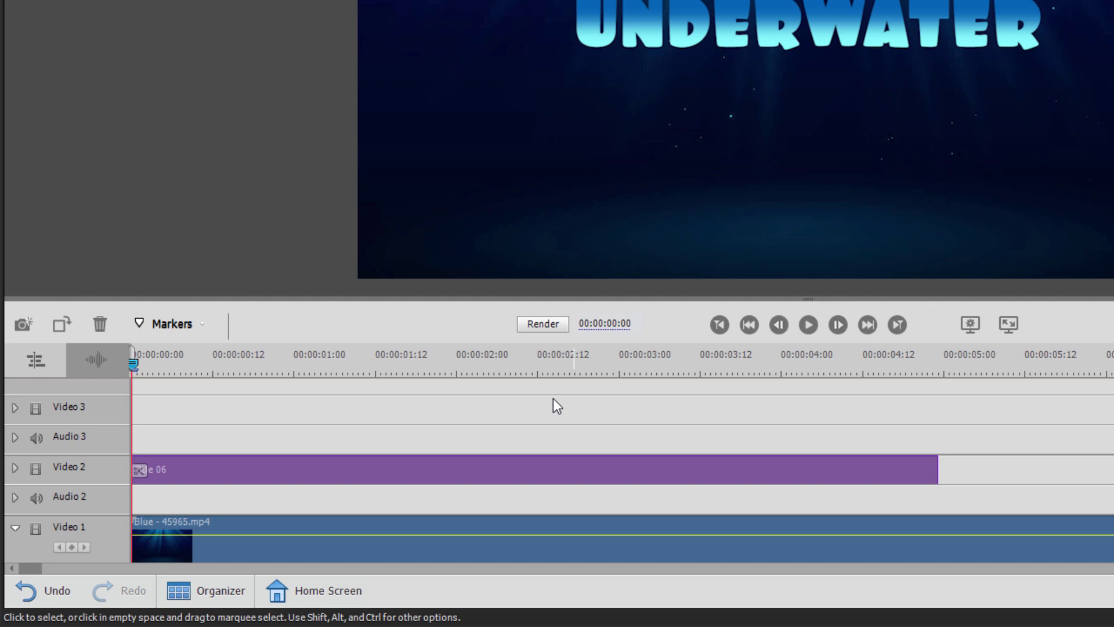
left_click(37, 470)
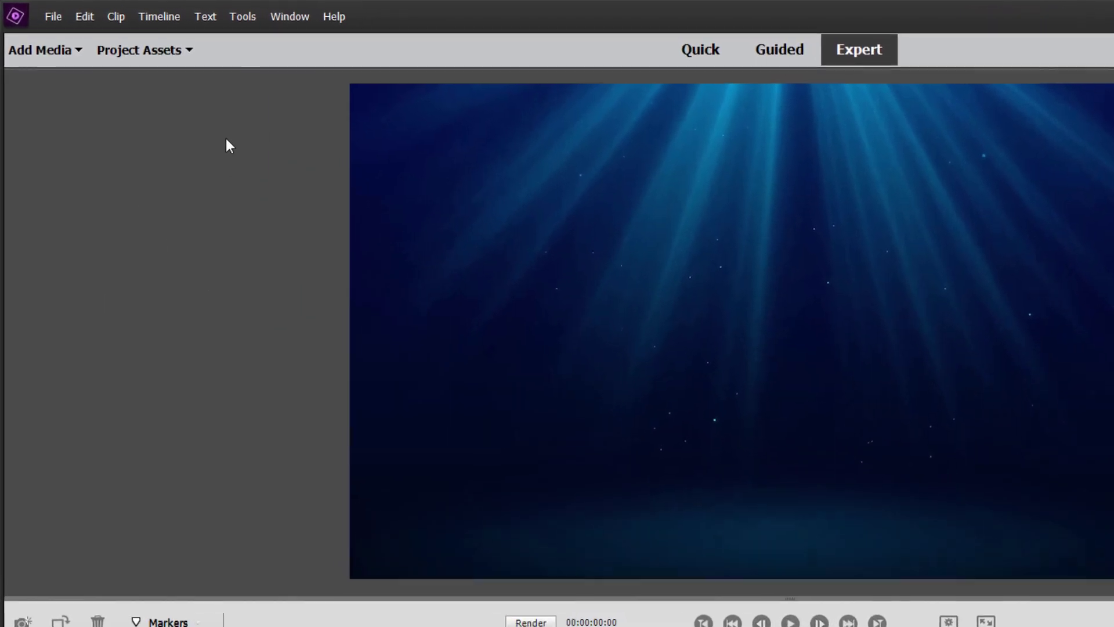
left_click(157, 12)
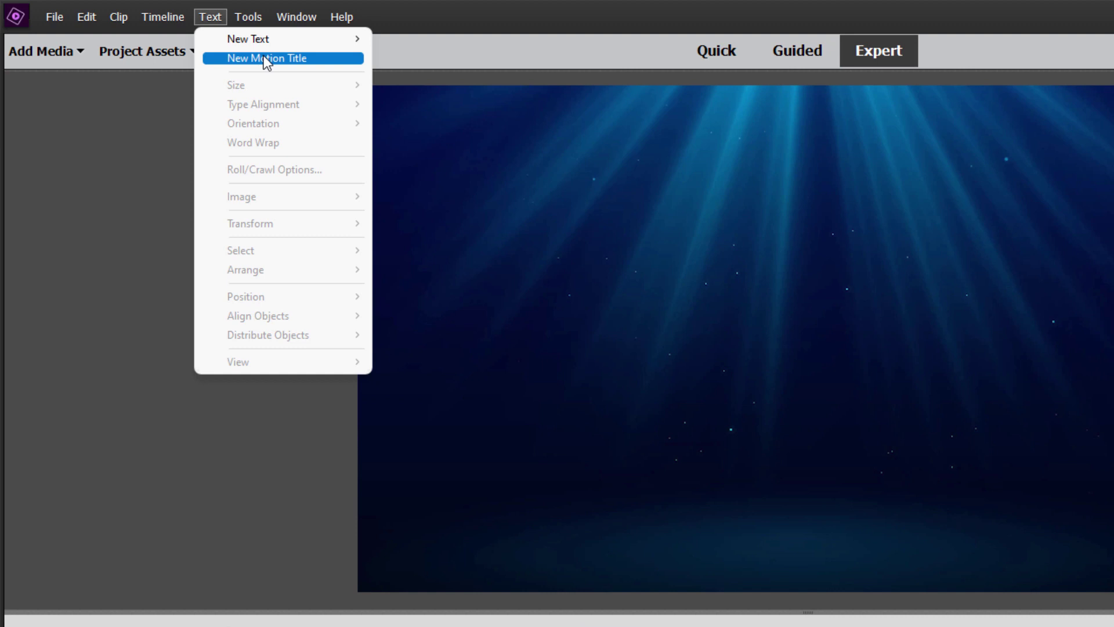
left_click(181, 423)
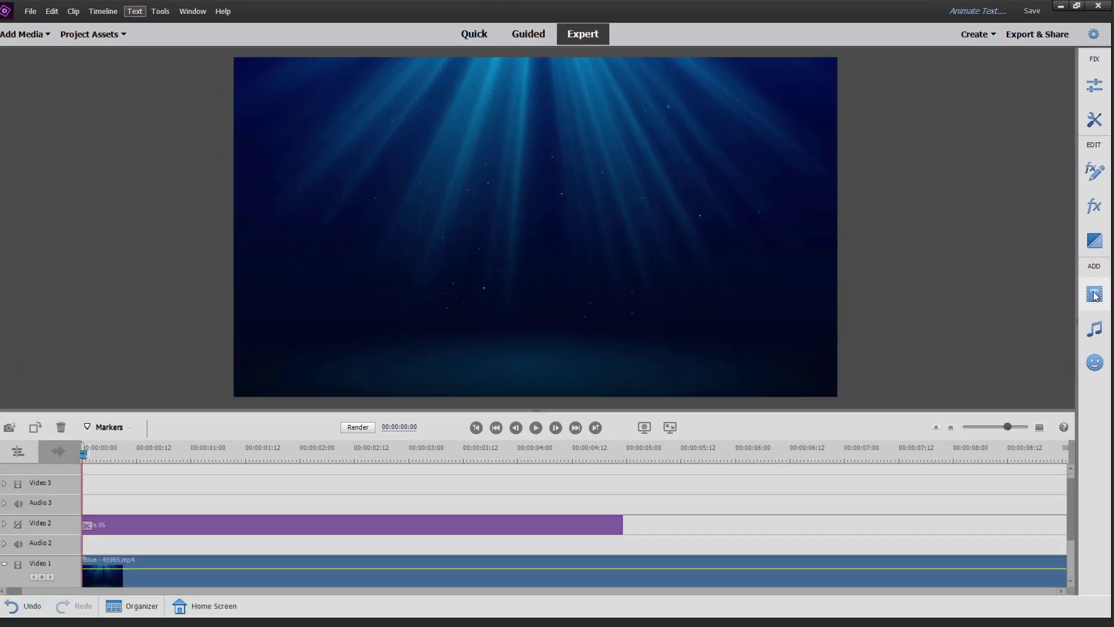
left_click(1084, 440)
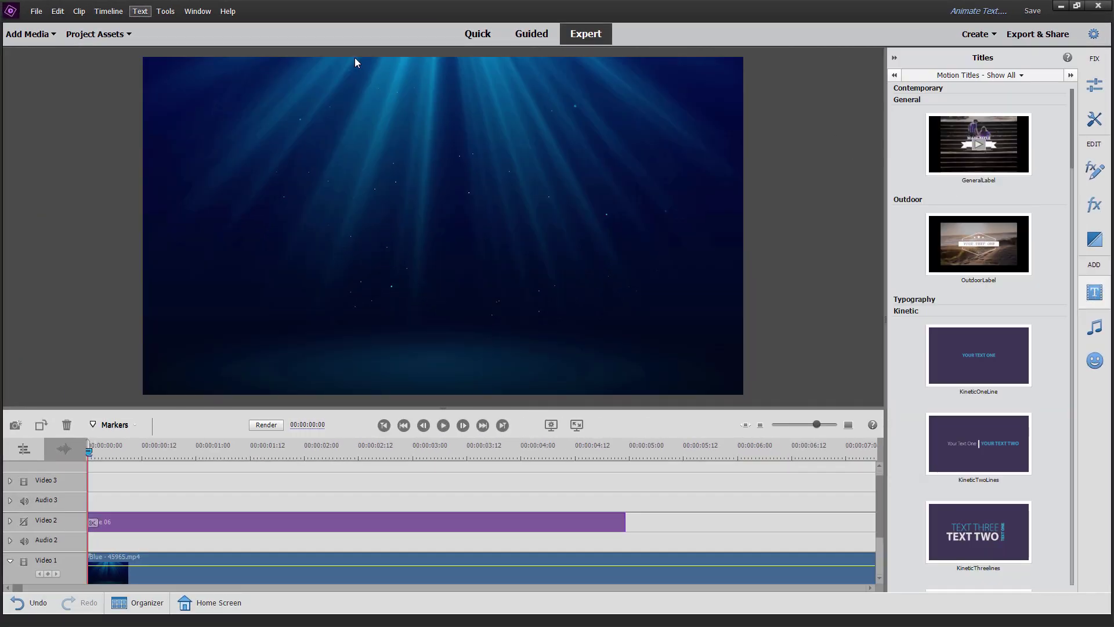
left_click(140, 11)
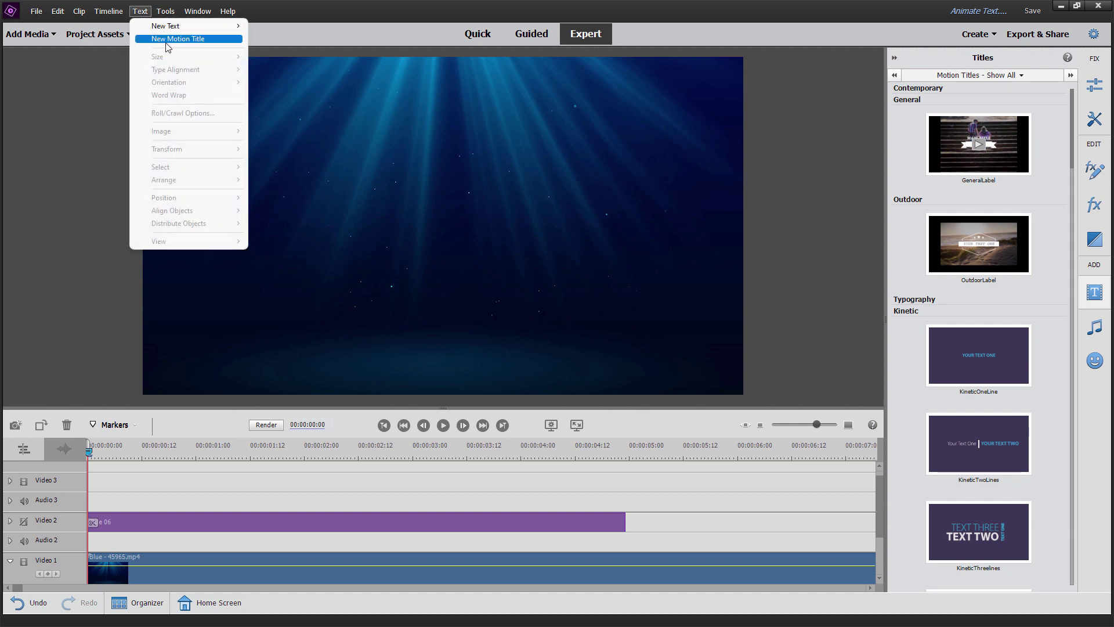
key("Escape")
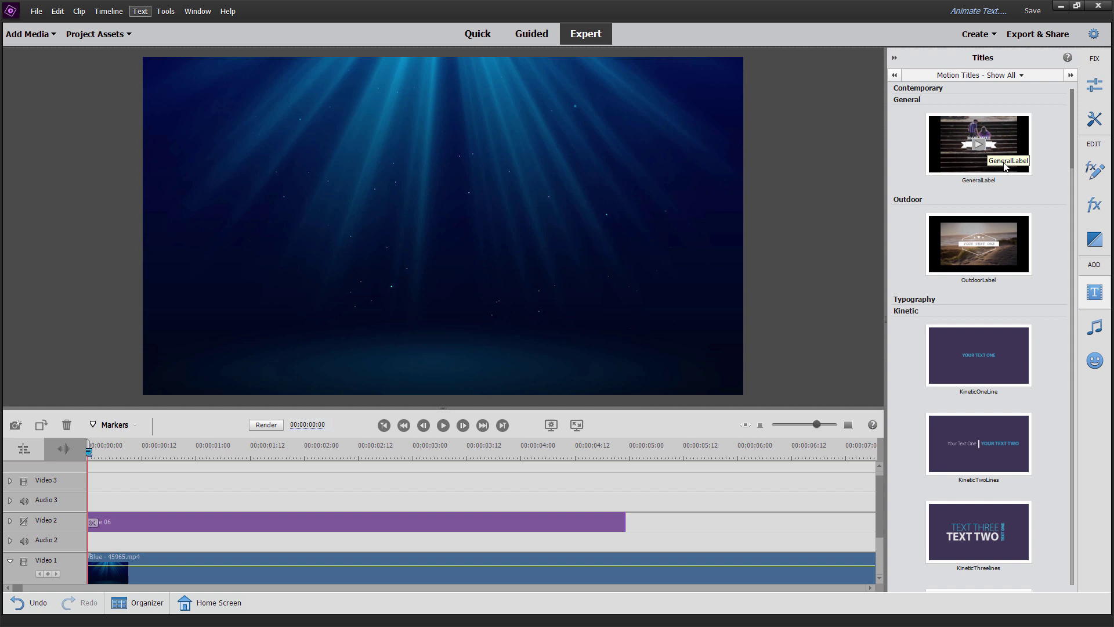
mouse_move(1072, 120)
left_mouse_down()
mouse_move(1074, 218)
mouse_move(1067, 120)
left_mouse_up()
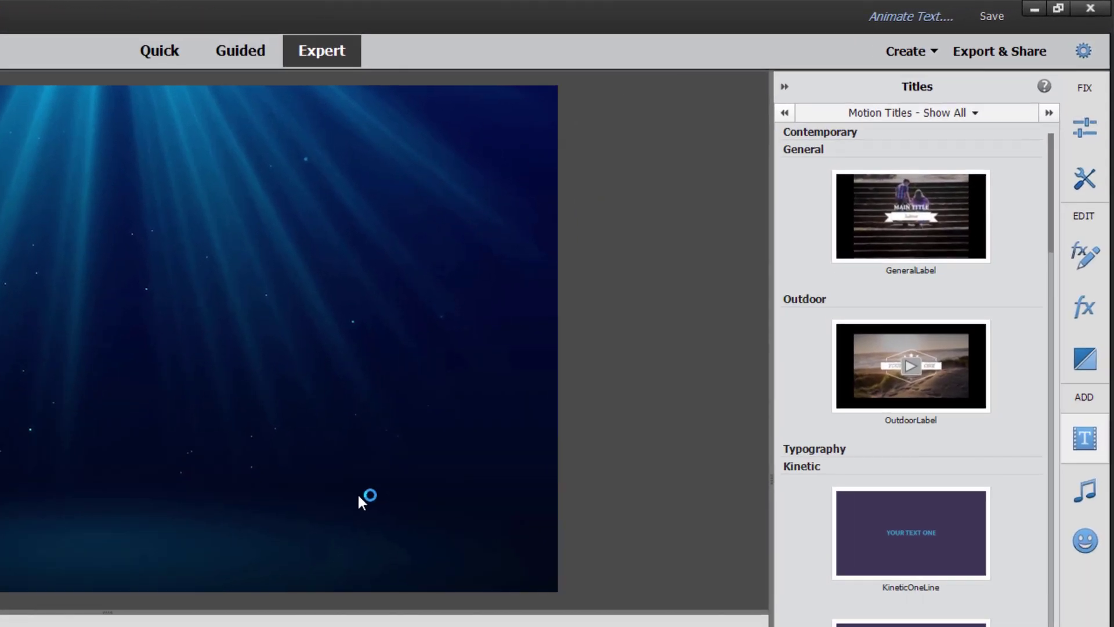
Step: Filter the Titles panel to Motion Titles Contemporary, then to Fun
left_click(975, 112)
mouse_move(886, 135)
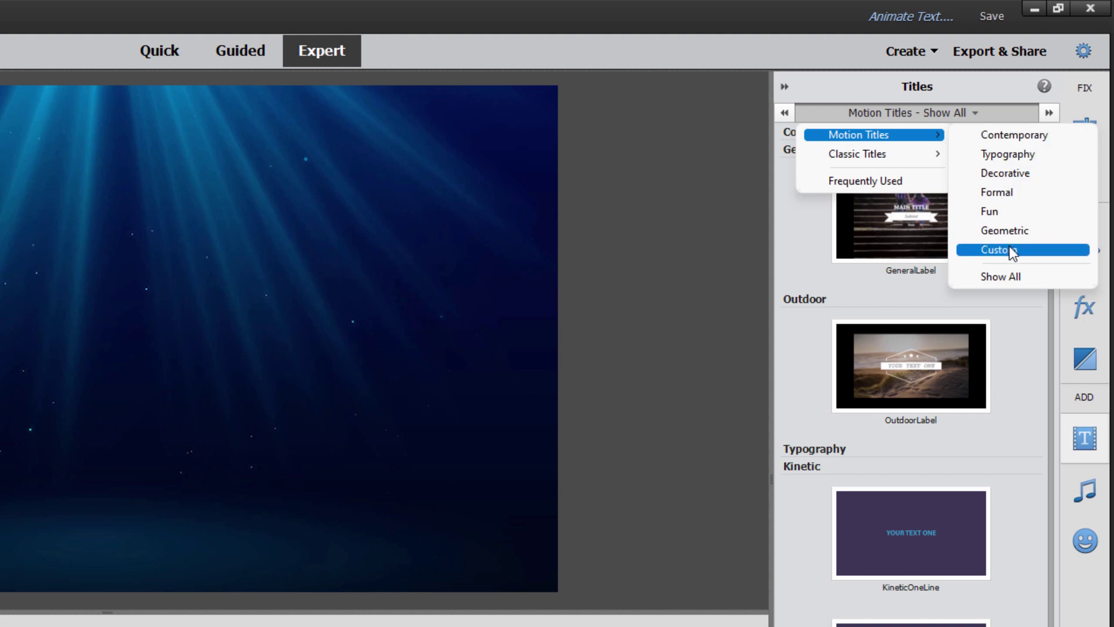
left_click(994, 139)
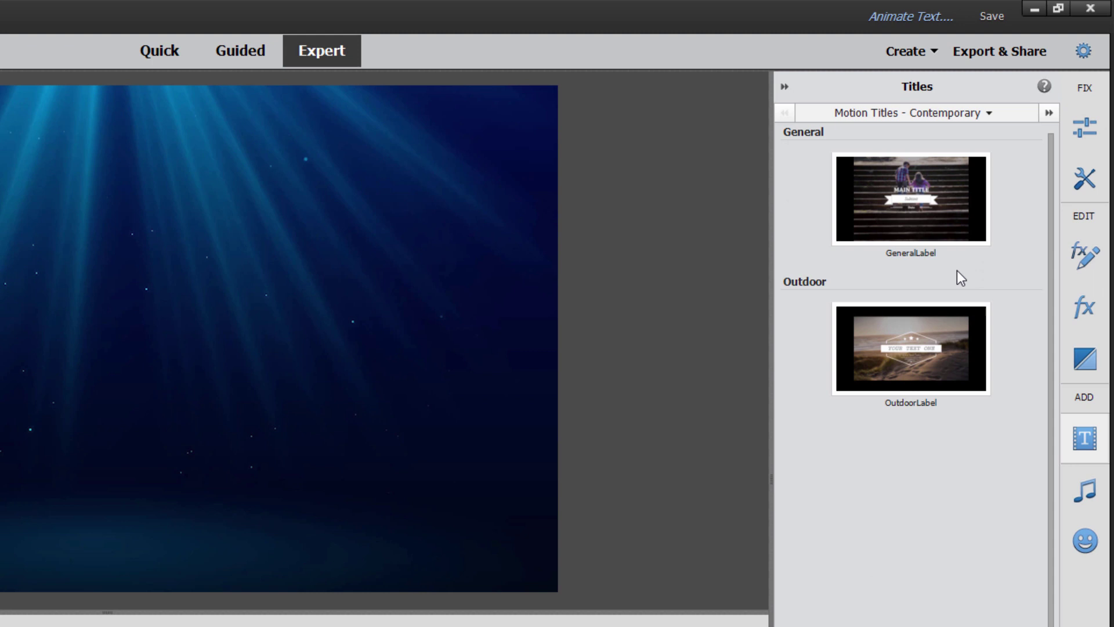
left_click(949, 114)
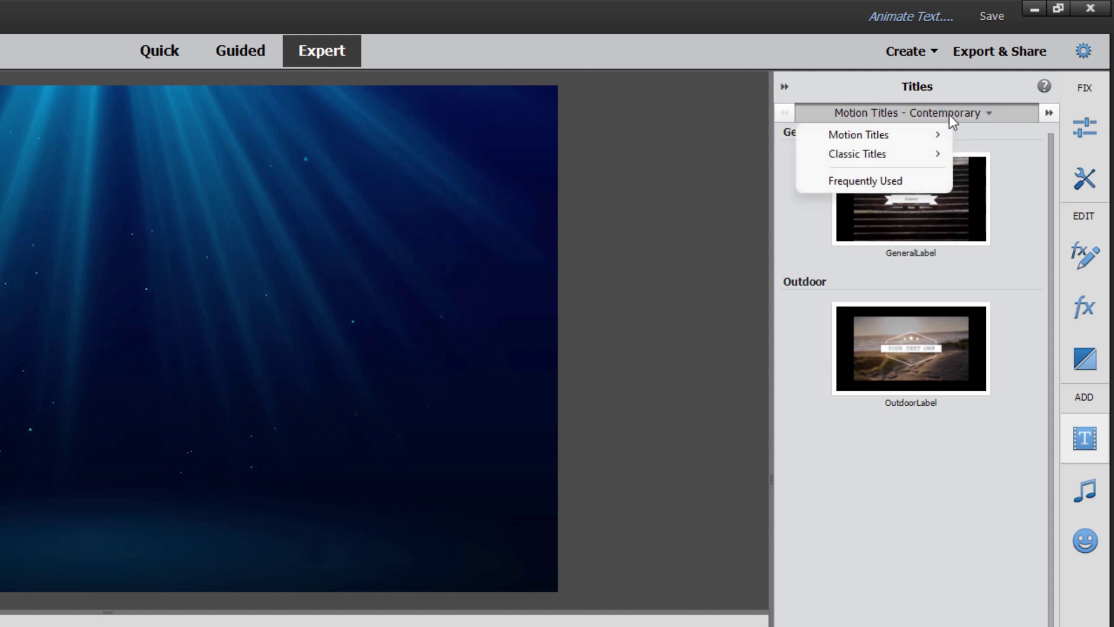
mouse_move(923, 139)
left_click(990, 212)
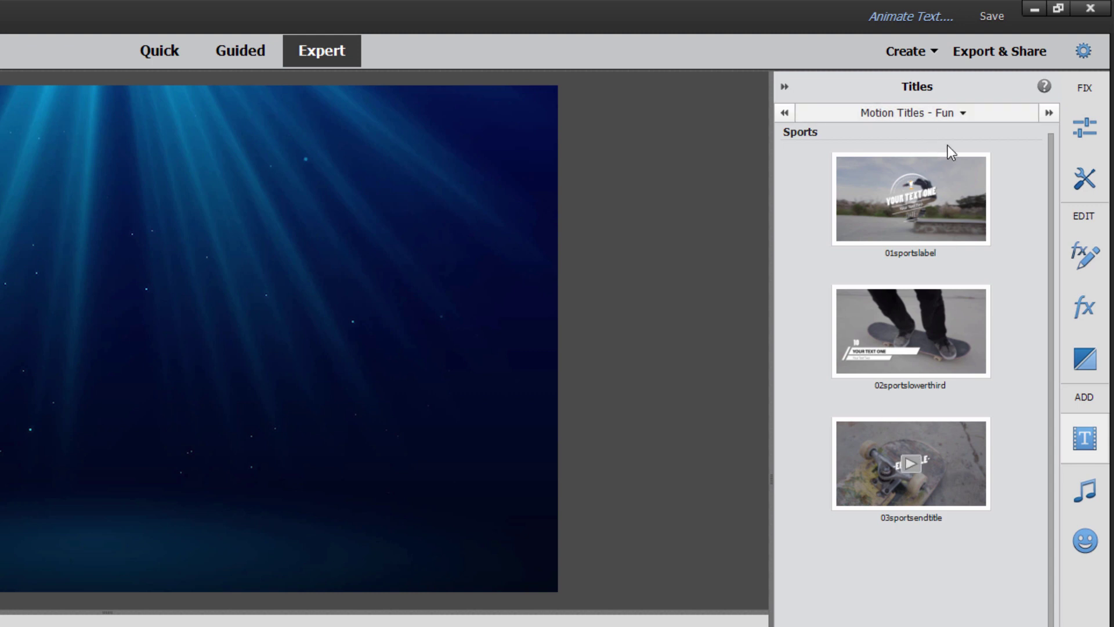
Step: Filter to Typography motion titles and preview KineticThreelines
left_click(931, 115)
mouse_move(934, 134)
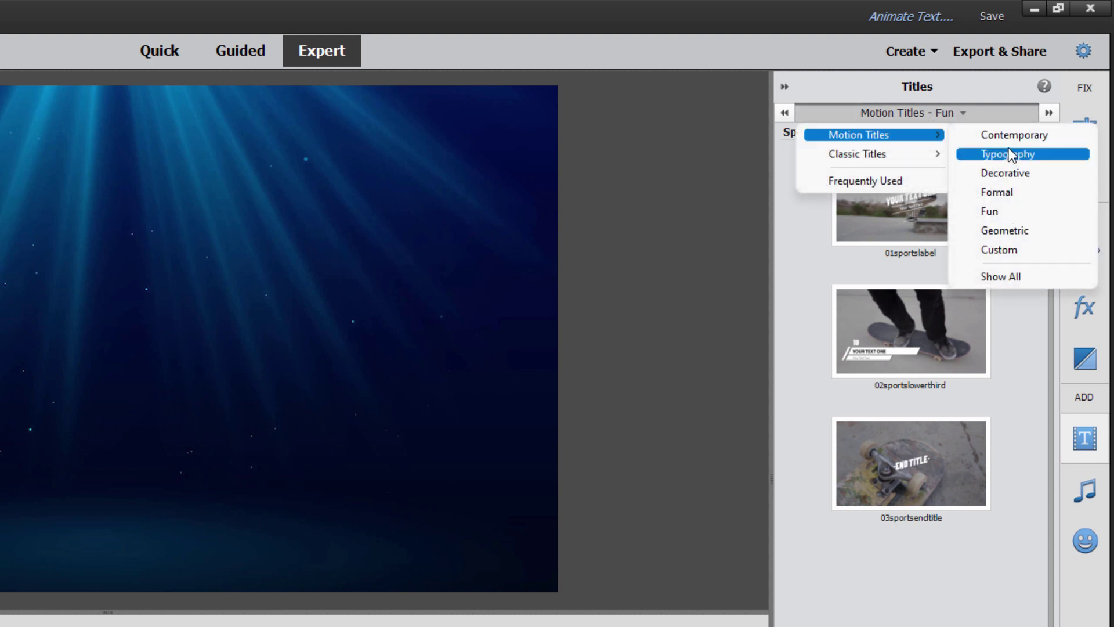
left_click(1009, 154)
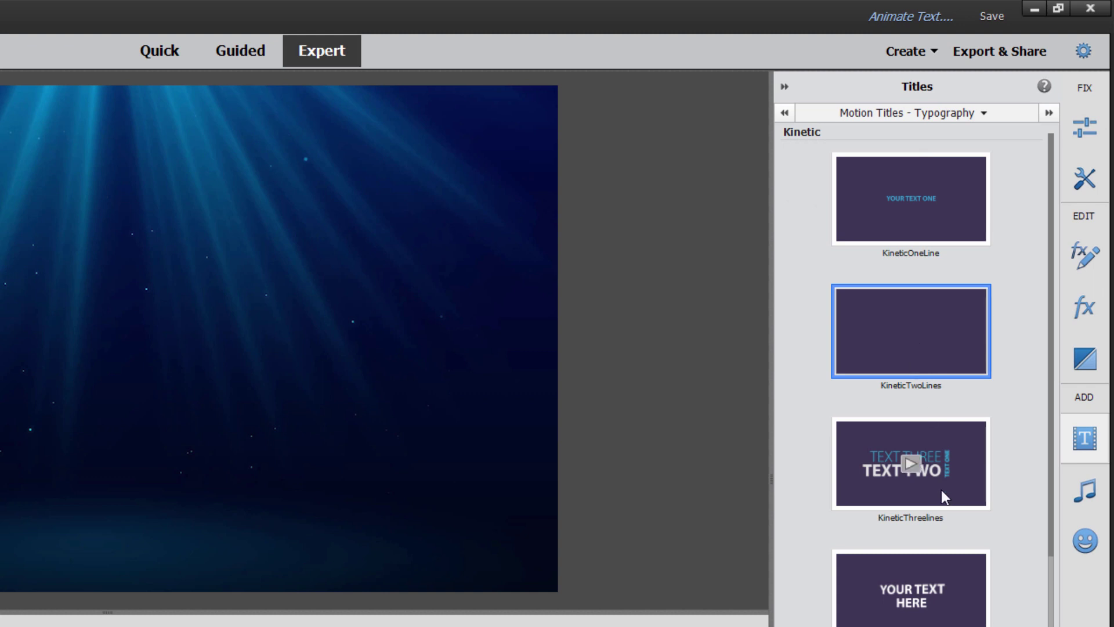
left_click(910, 466)
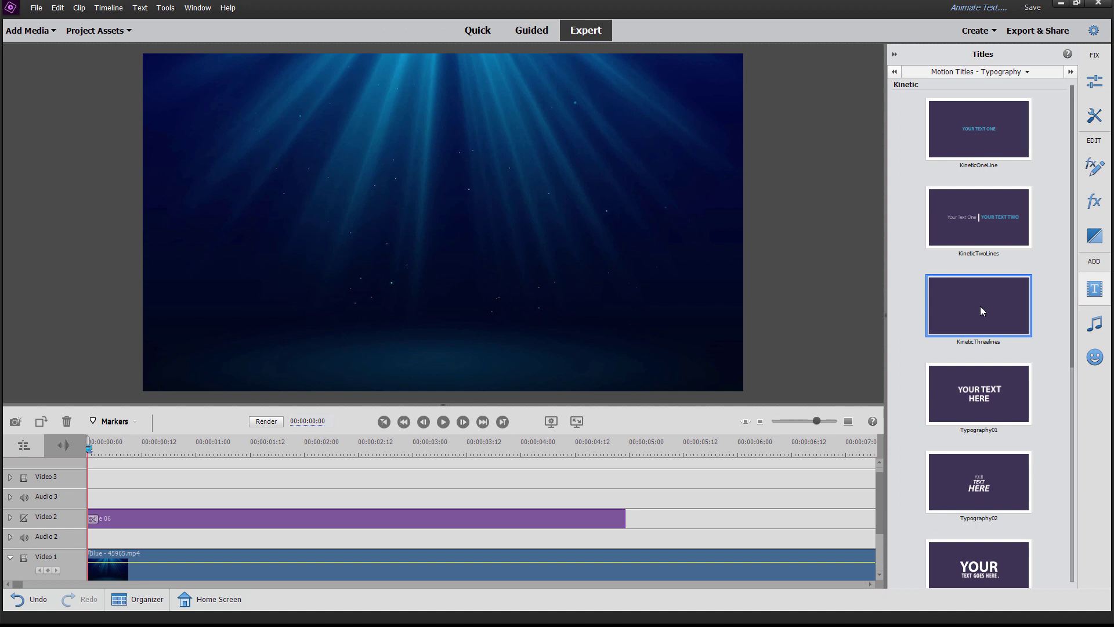
Step: Place KineticThreelines on Video 3 at the timeline start and scrub through its animation
left_click_drag(979, 305, 381, 477)
left_click_drag(317, 500, 100, 486)
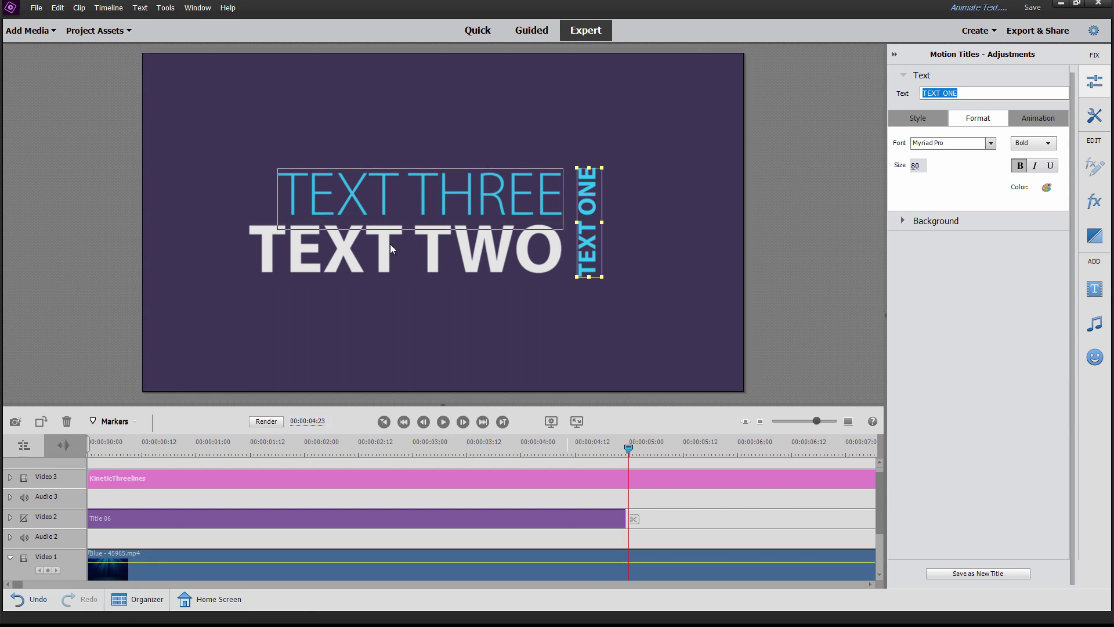
left_click_drag(627, 446, 571, 448)
left_click_drag(499, 456, 712, 457)
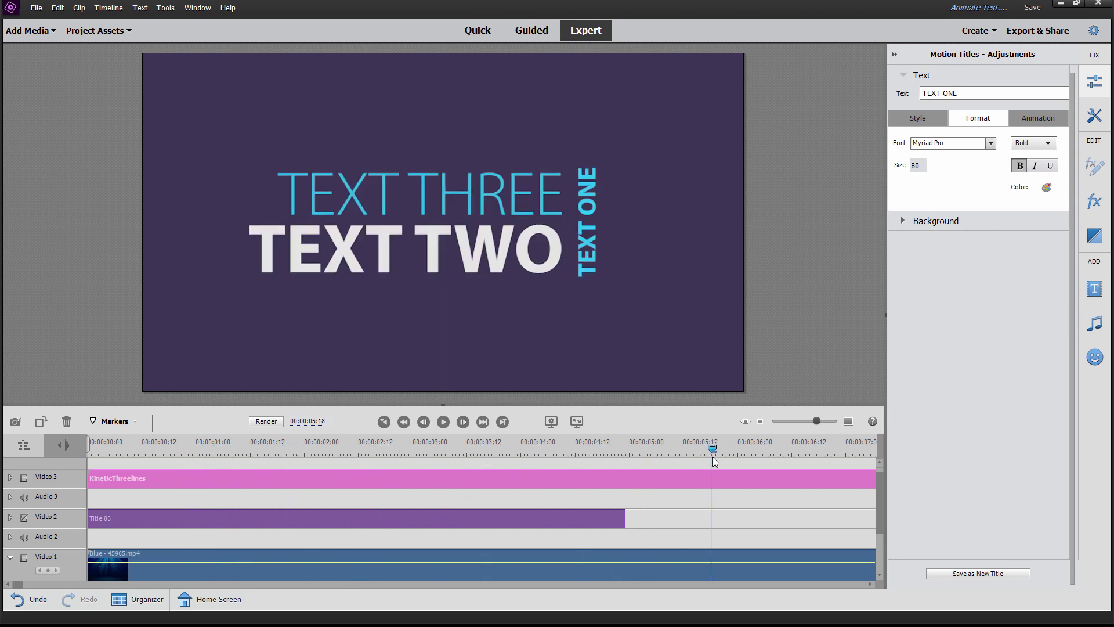
Step: Select the TEXT TWO, TEXT THREE and vertical TEXT ONE lines in the monitor
left_click(476, 264)
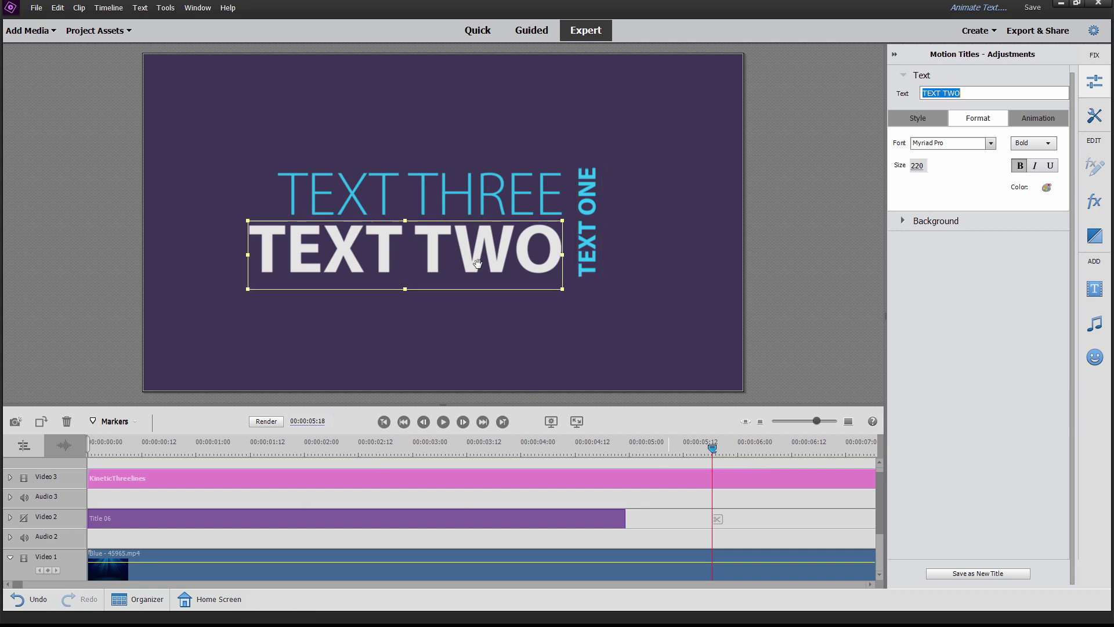
left_click(464, 201)
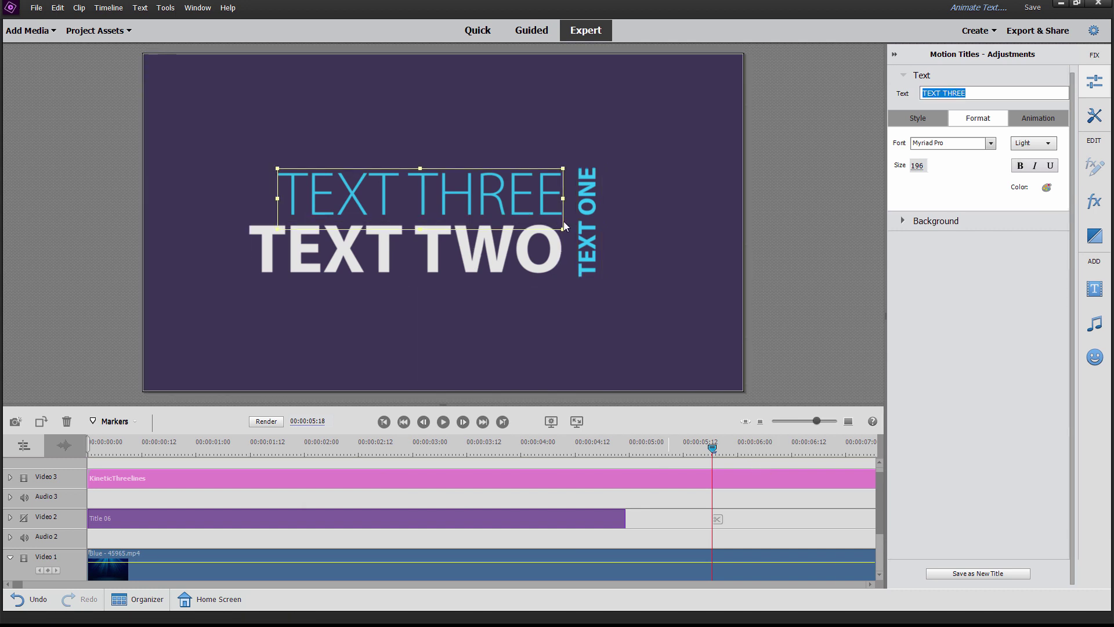
left_click(587, 228)
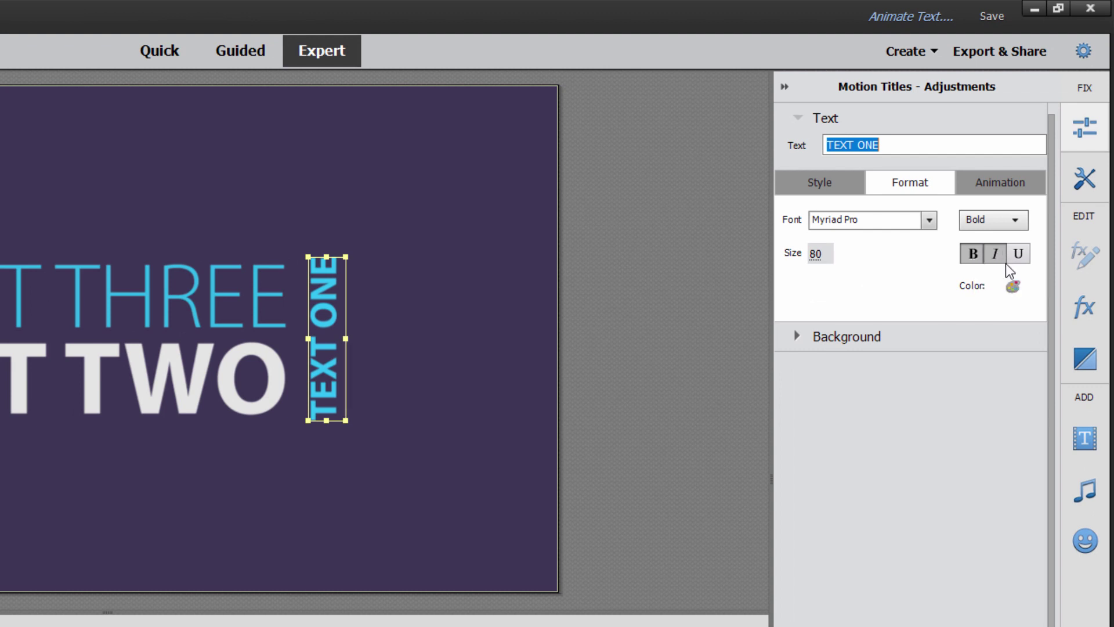
Step: Inspect TEXT ONE's colour and font without changes, keeping Myriad Pro, then view text style presets
left_click(1013, 286)
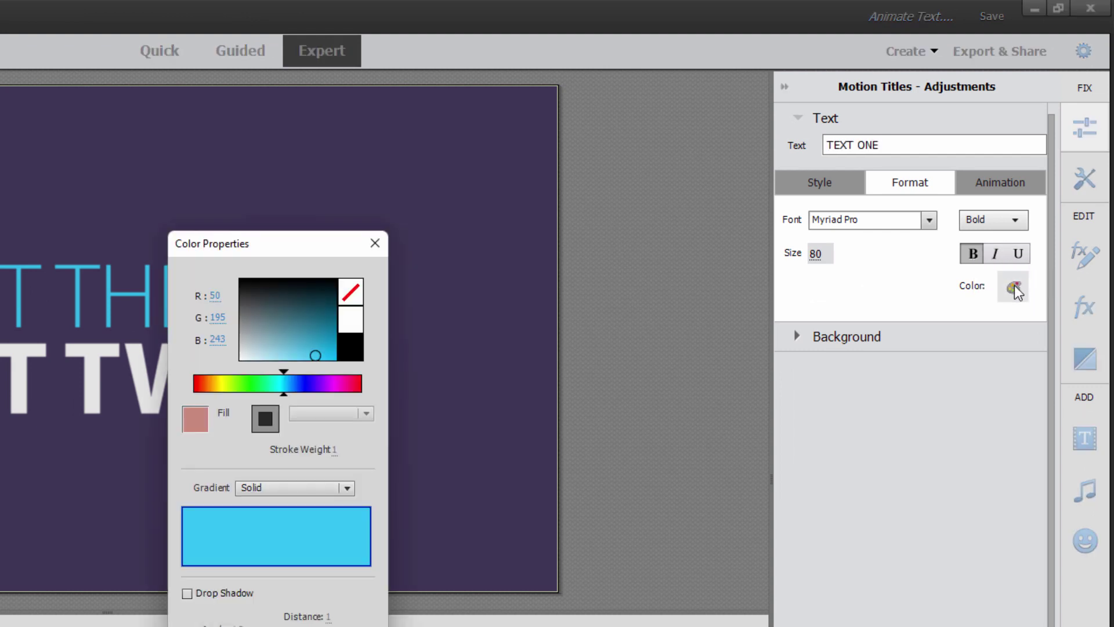
left_click(333, 490)
key("Escape")
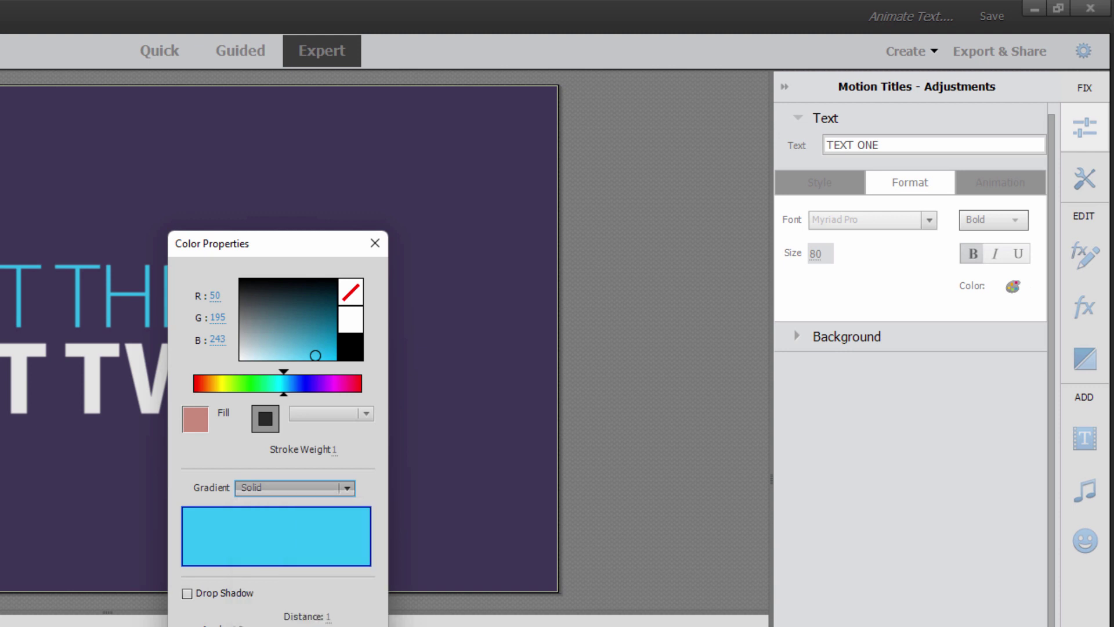
left_click(855, 356)
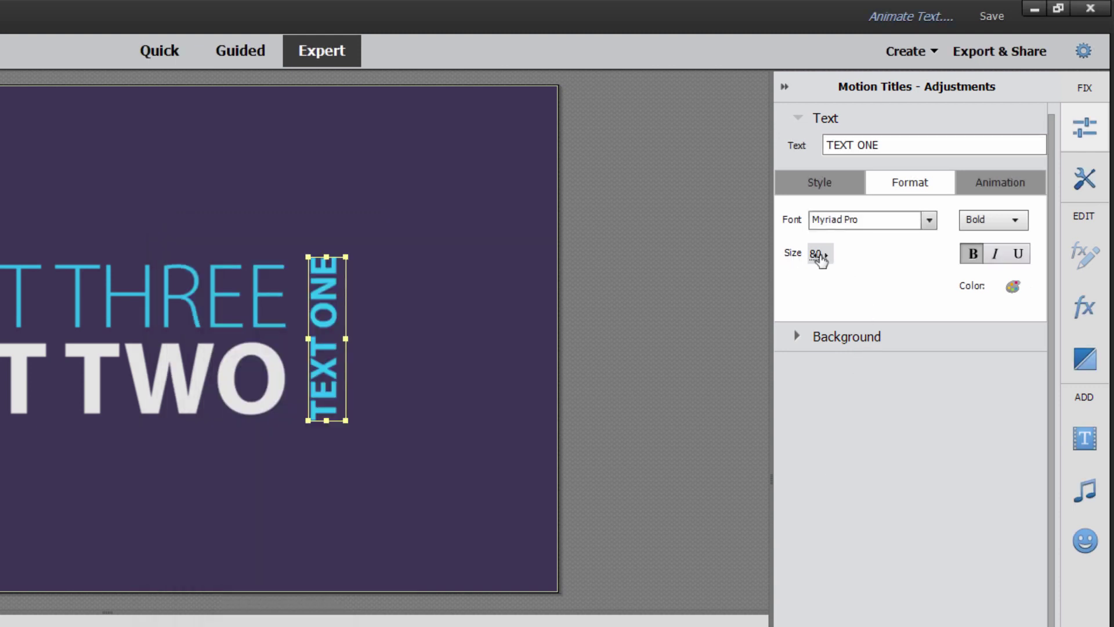
left_click(930, 221)
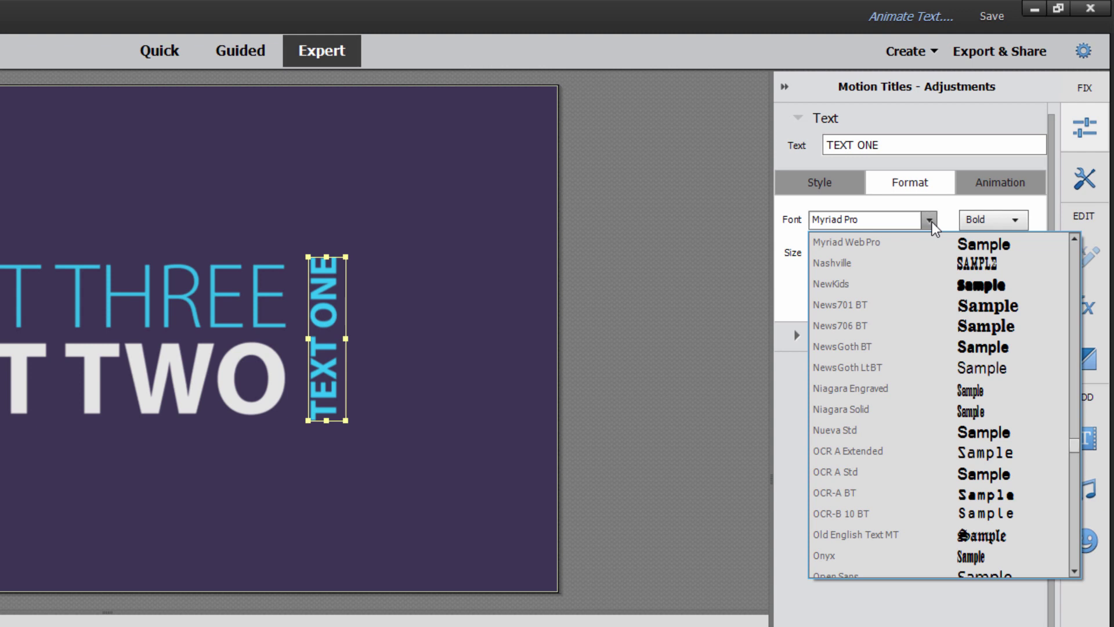
left_click(836, 242)
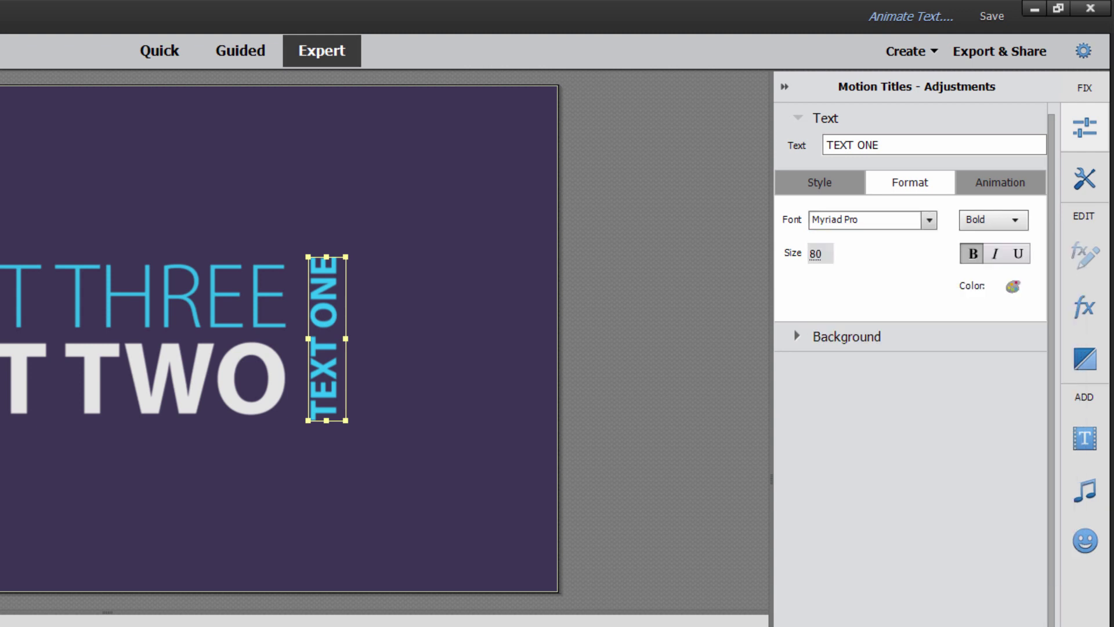
left_click(817, 185)
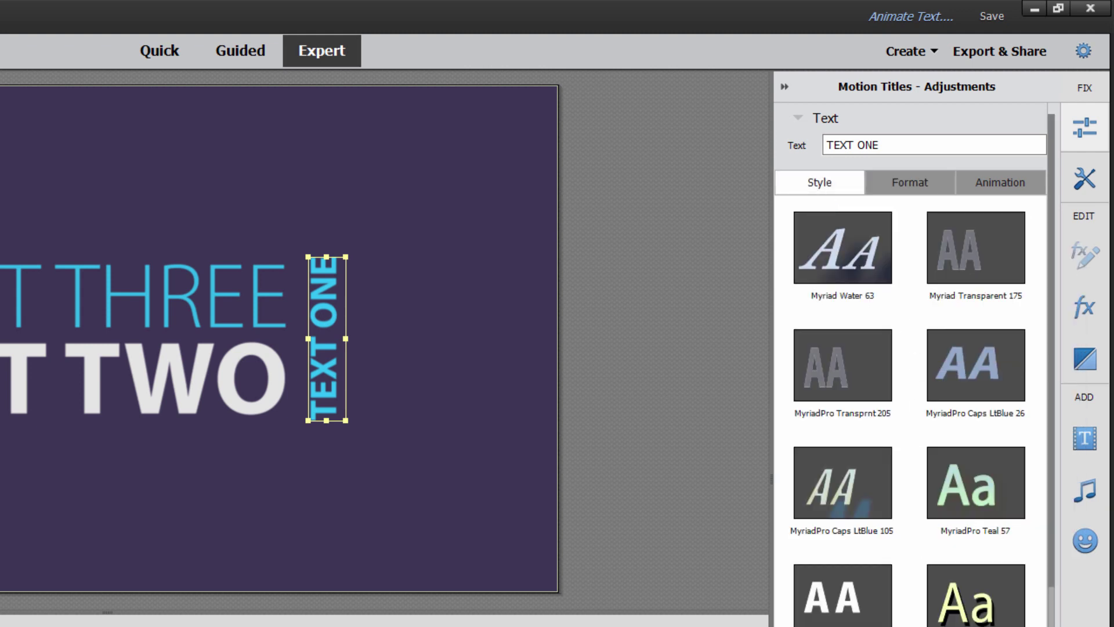
Step: Review TEXT ONE's format and animation presets, then select TEXT THREE (Myriad Pro Light, size 196)
scroll(899, 377, "down", 8)
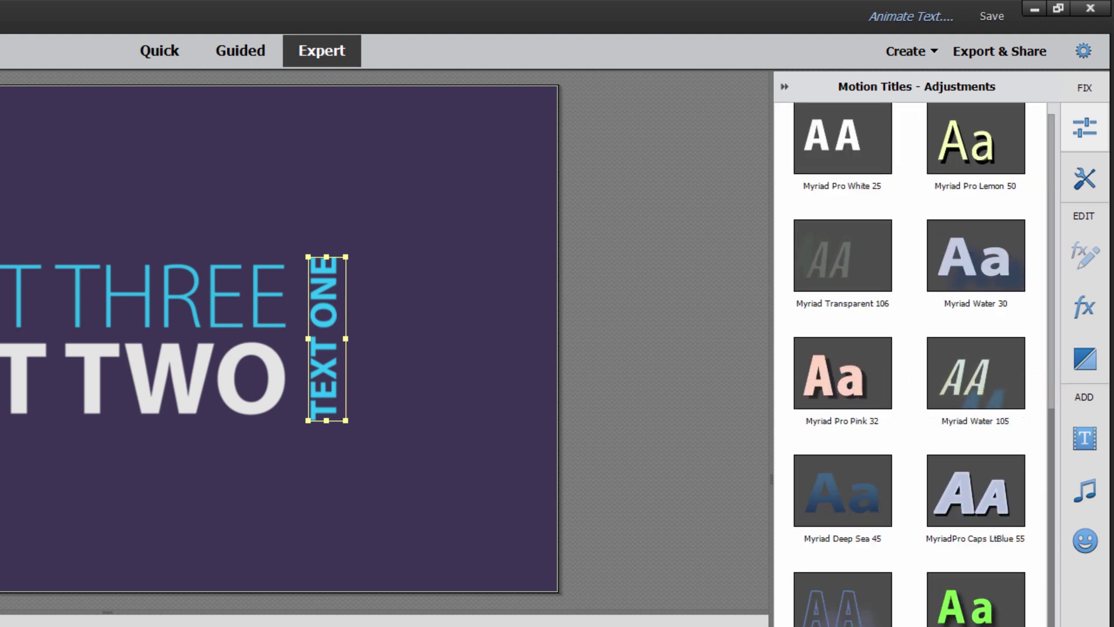
scroll(921, 476, "up", 8)
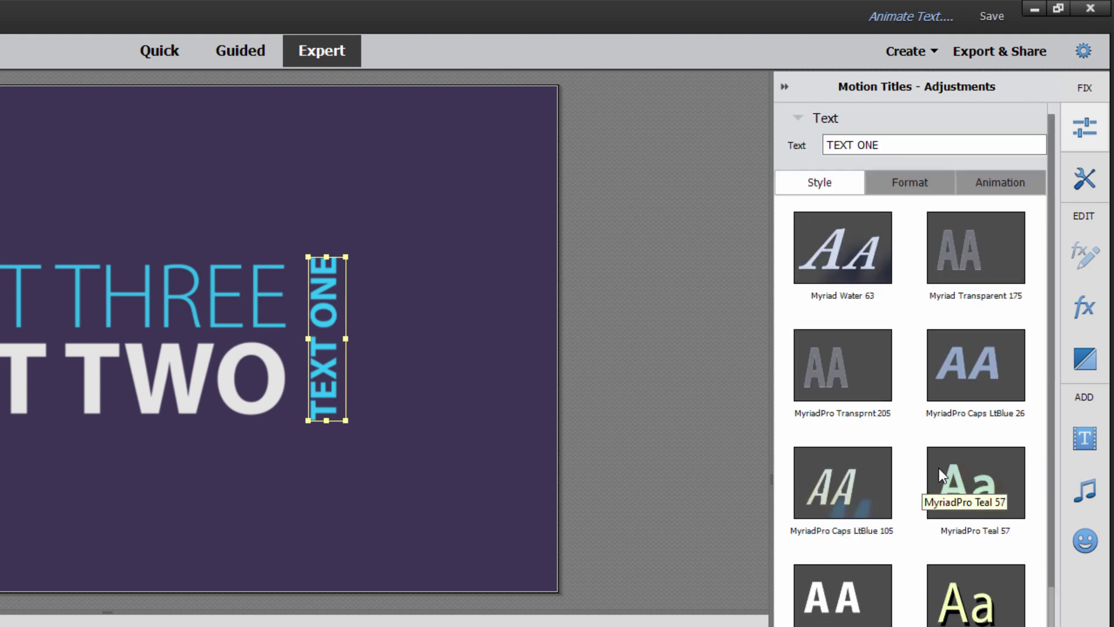
left_click(889, 186)
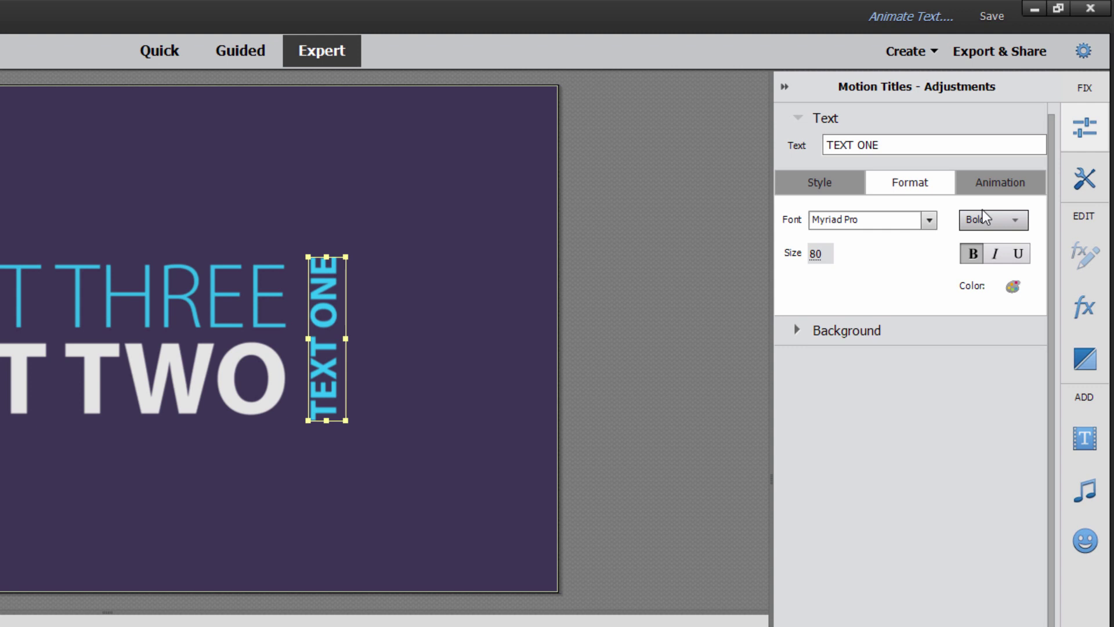
left_click(981, 191)
mouse_move(1023, 282)
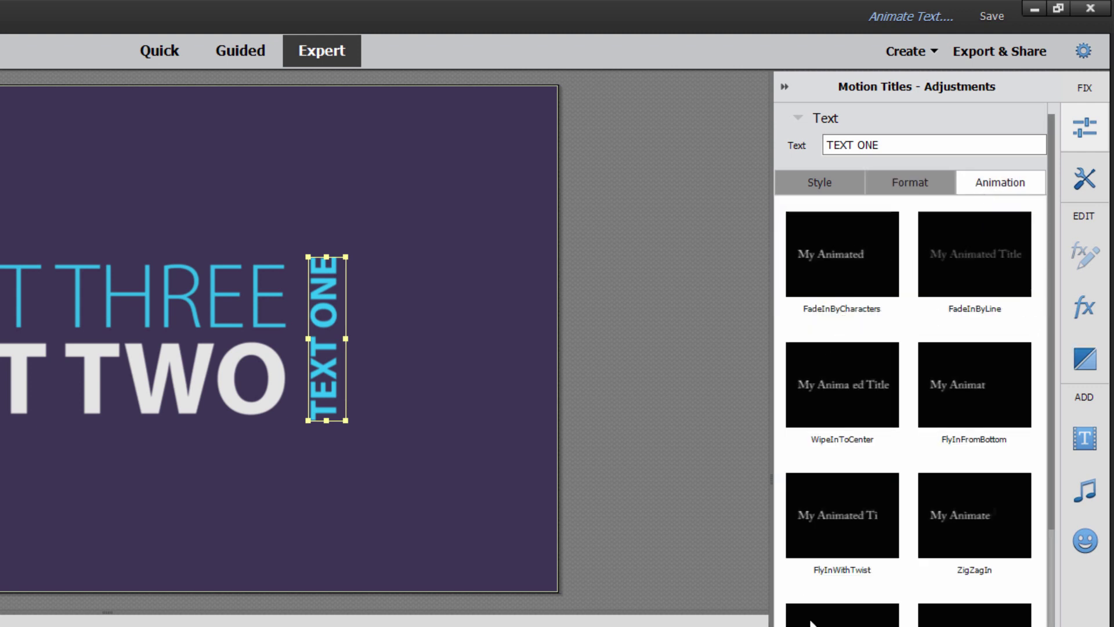
mouse_move(852, 524)
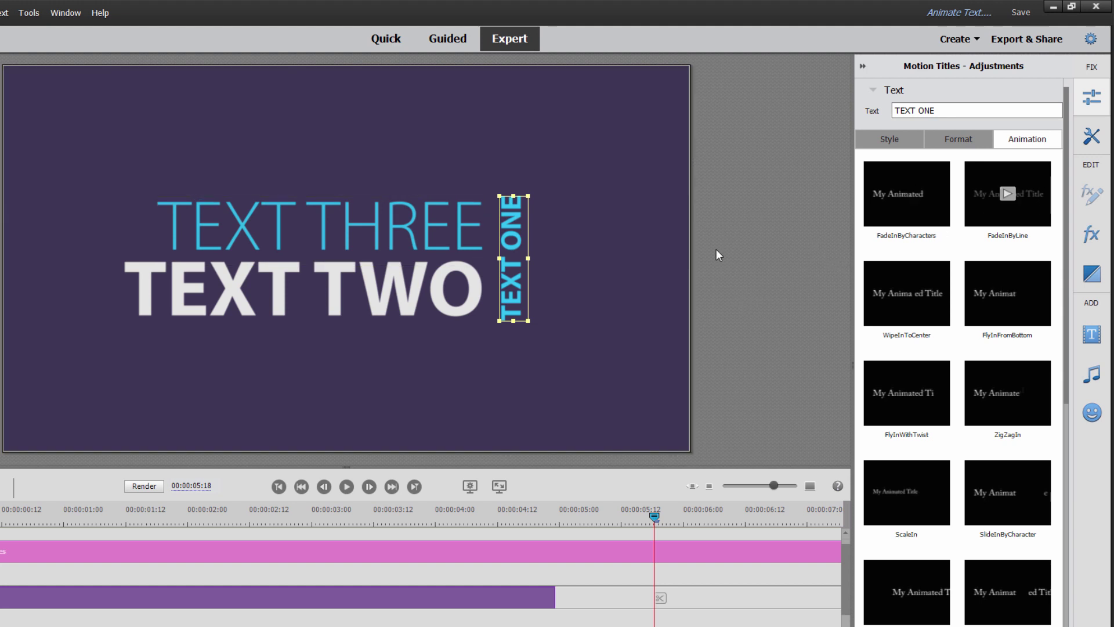
left_click(412, 283)
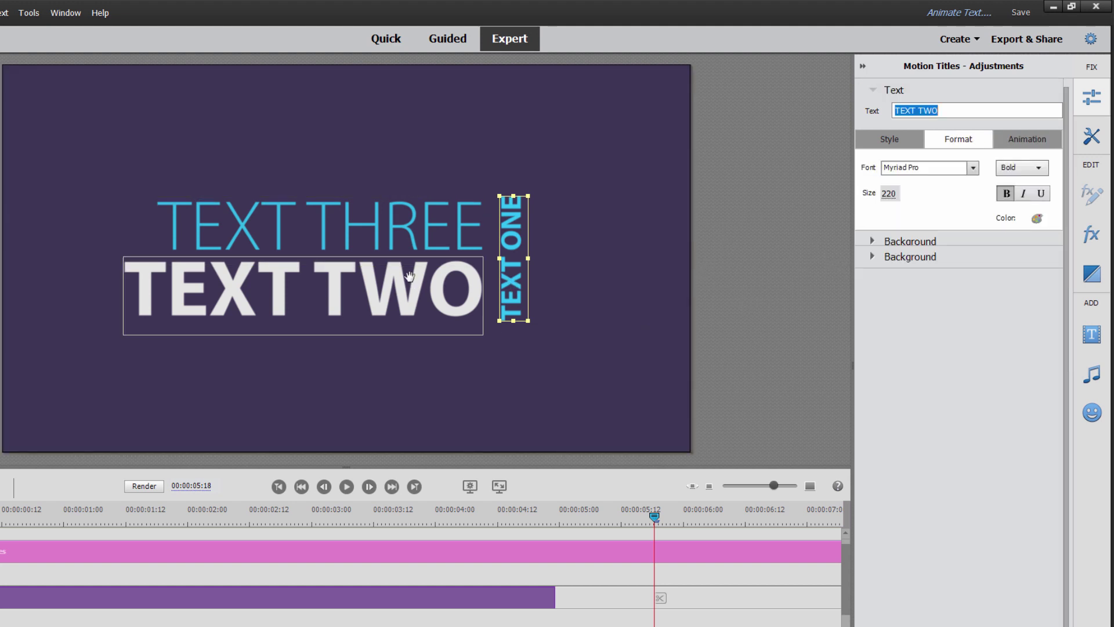
left_click(370, 235)
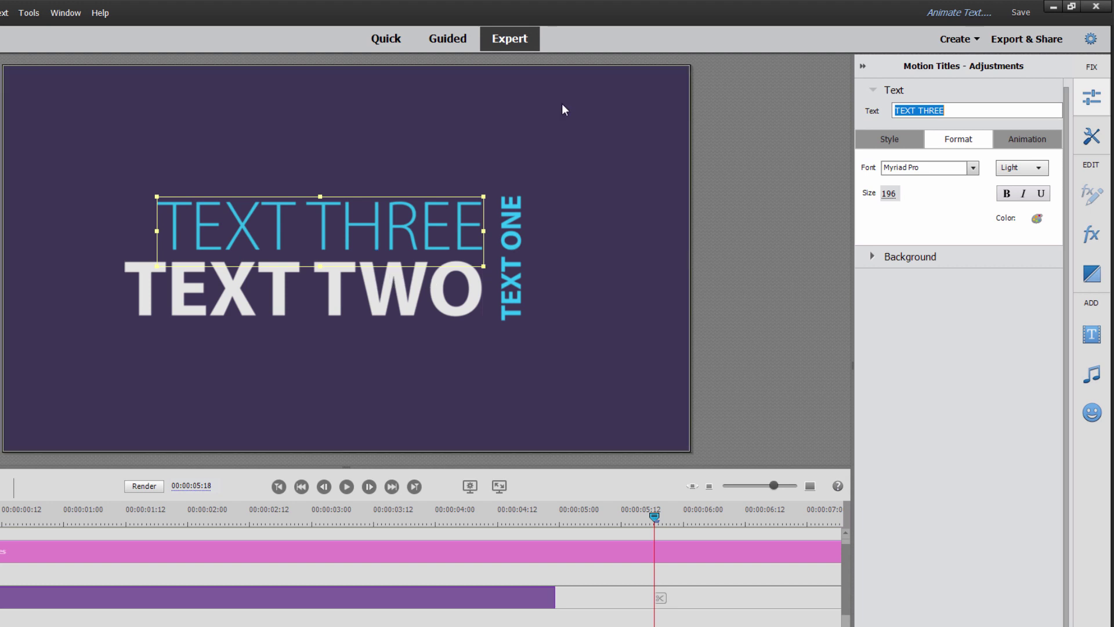
Step: Set the title background to Transparent, then try a pure red Color Matte
left_click(632, 266)
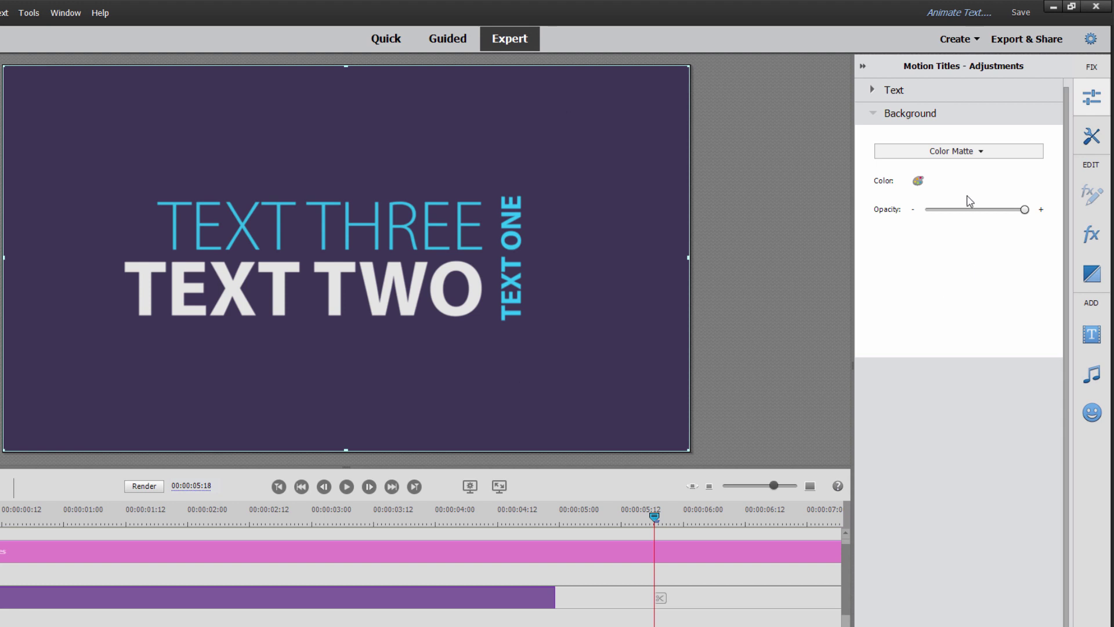
left_click(983, 154)
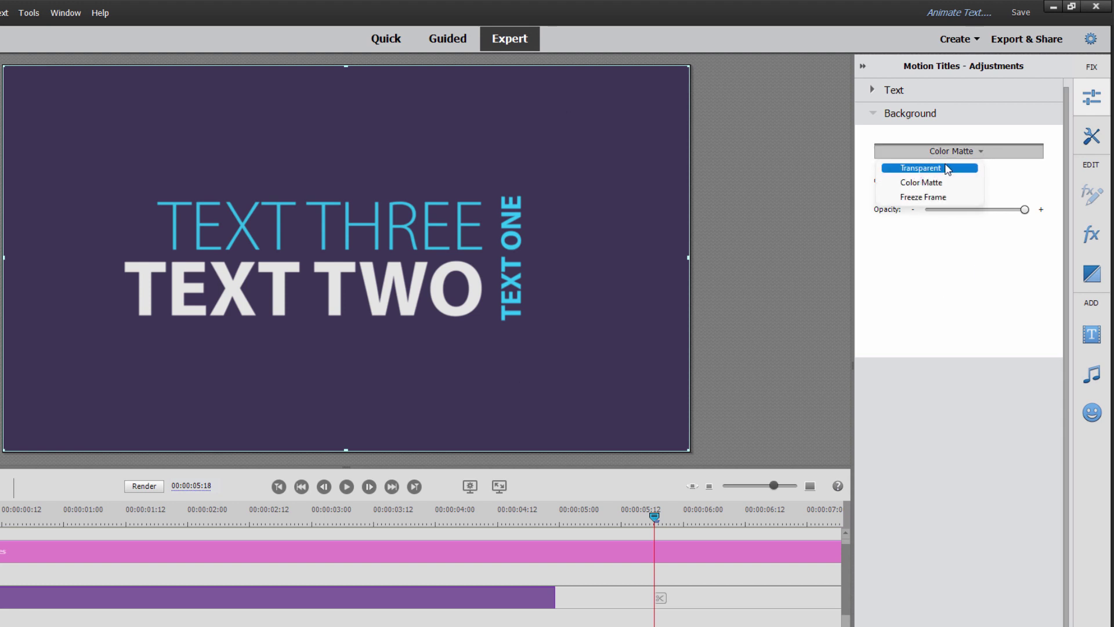
left_click(947, 169)
left_click(982, 153)
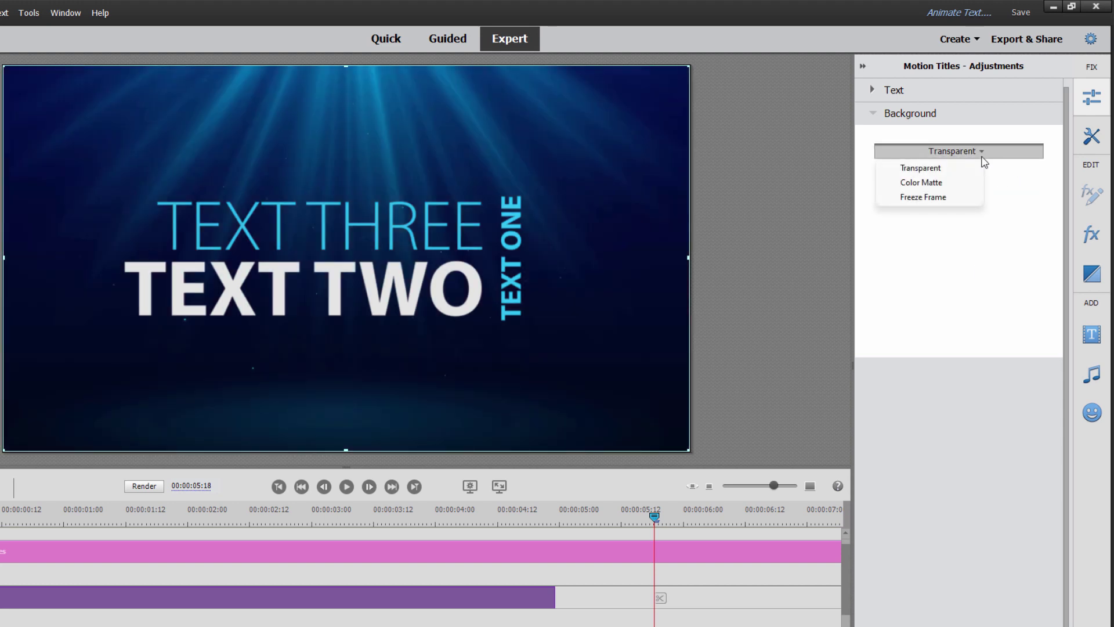
left_click(953, 183)
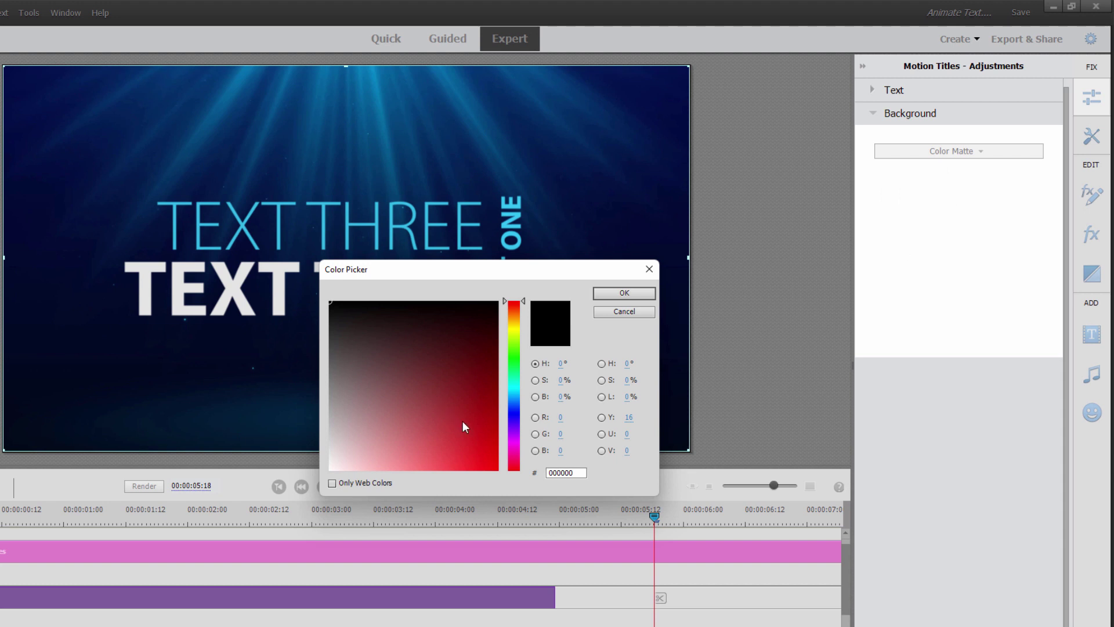
left_click_drag(463, 422, 508, 478)
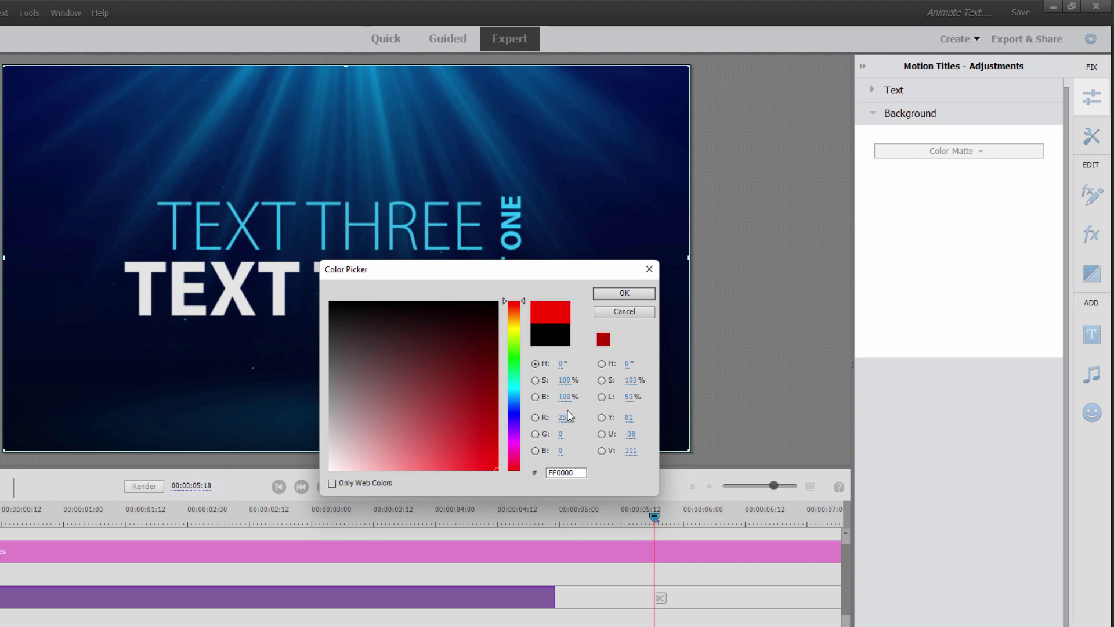
left_click(616, 296)
Step: Try a refreshed Freeze Frame background, then settle on Transparent
left_click(977, 153)
left_click(940, 201)
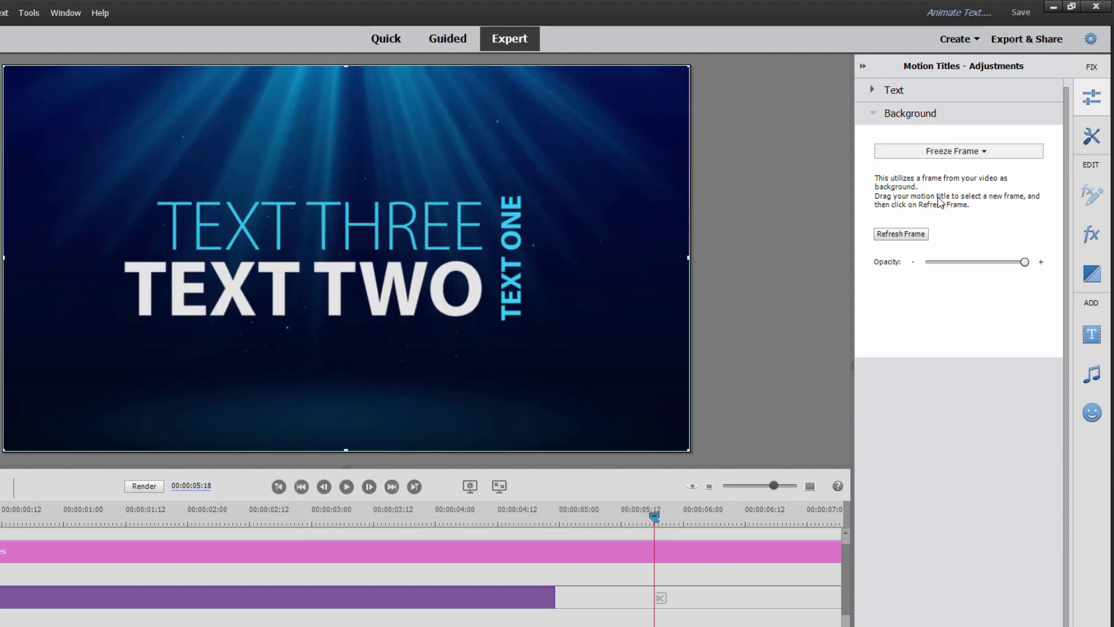
left_click(903, 238)
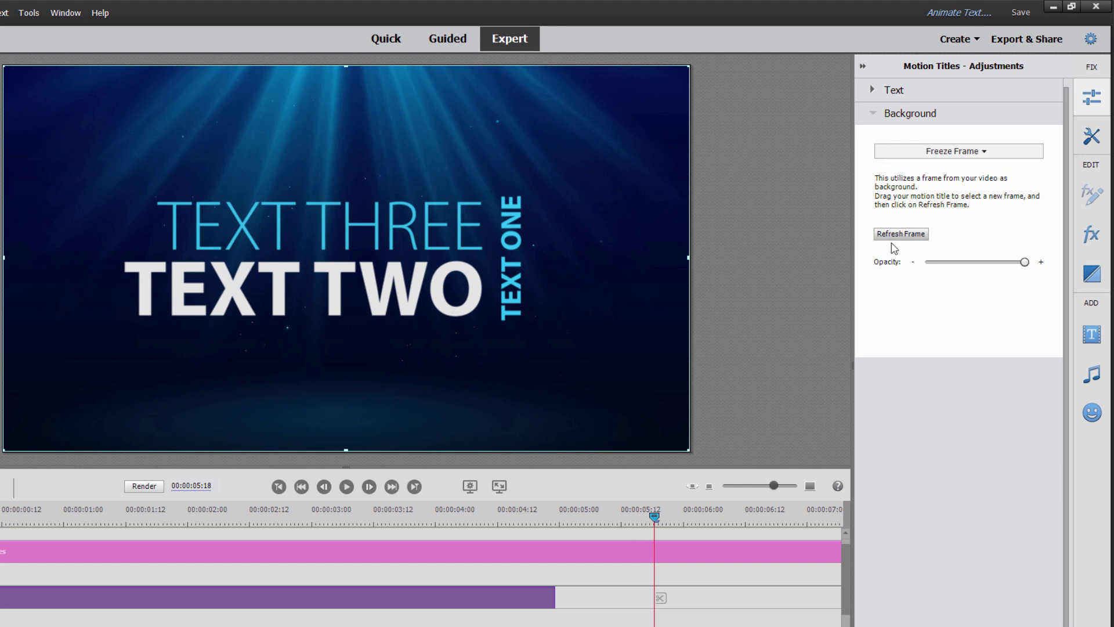
left_click(958, 153)
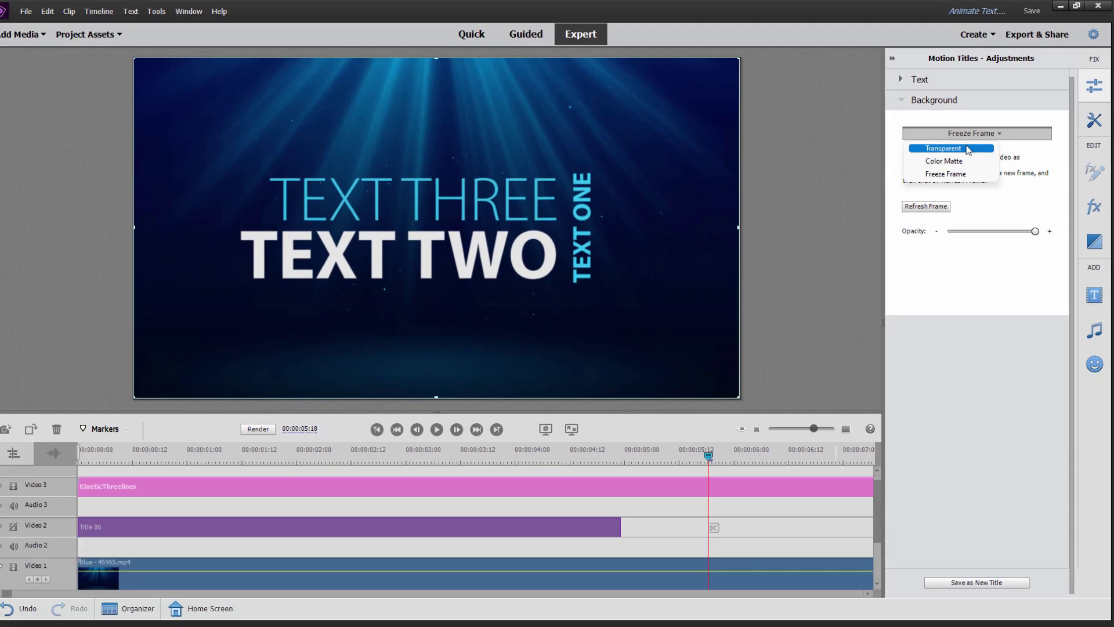
left_click(940, 169)
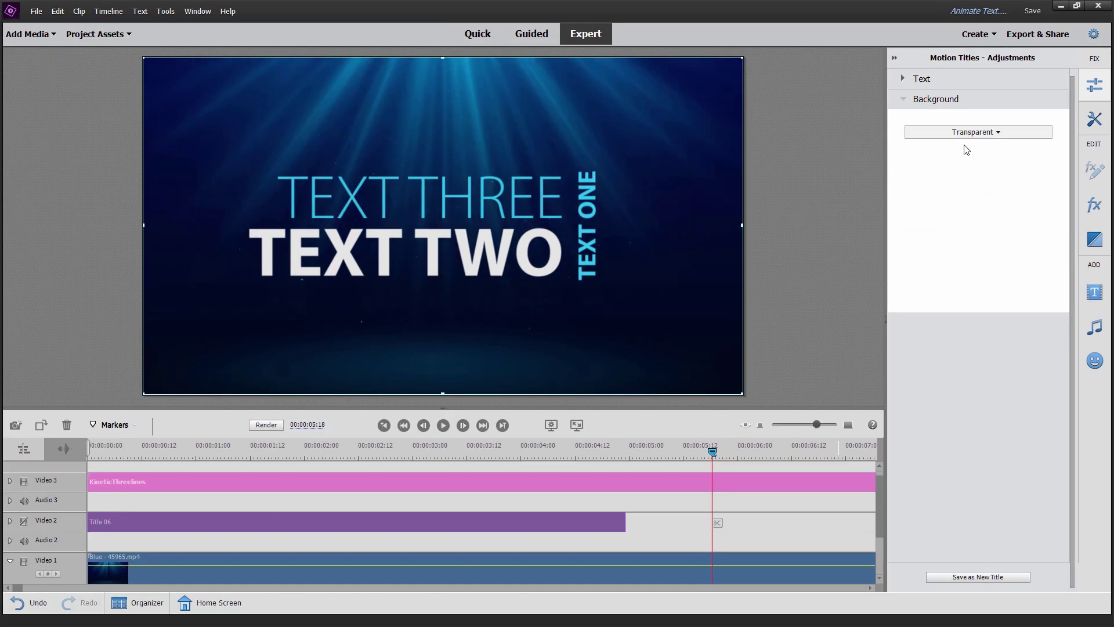
Step: Play the title animation from the start, then open the Video 3 KineticThreelines clip for editing
left_click(384, 426)
left_click(384, 426)
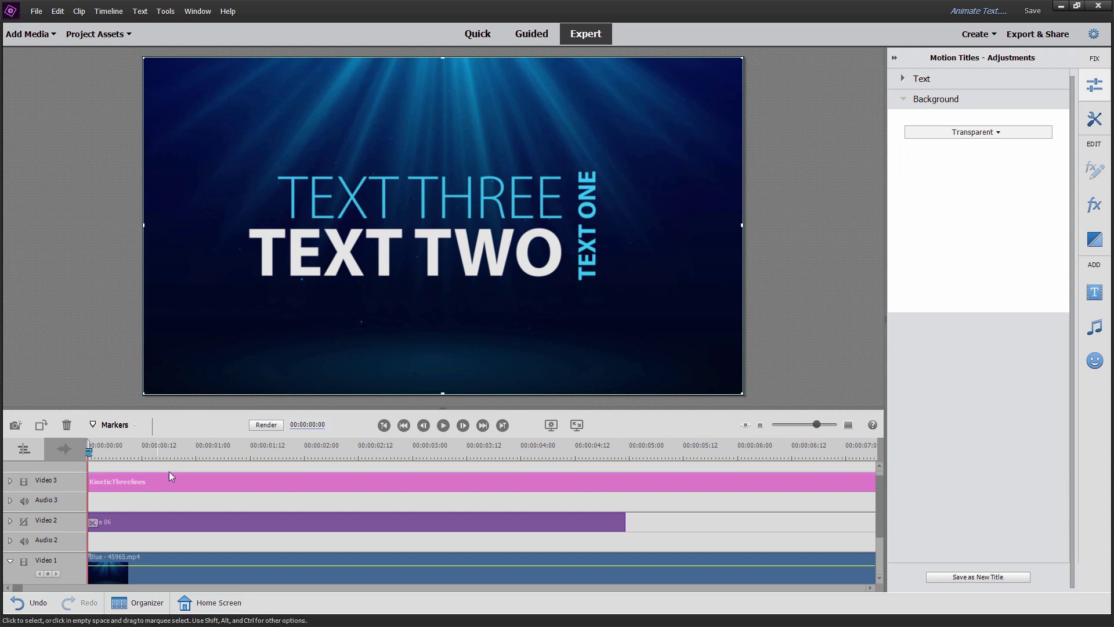
left_click(444, 426)
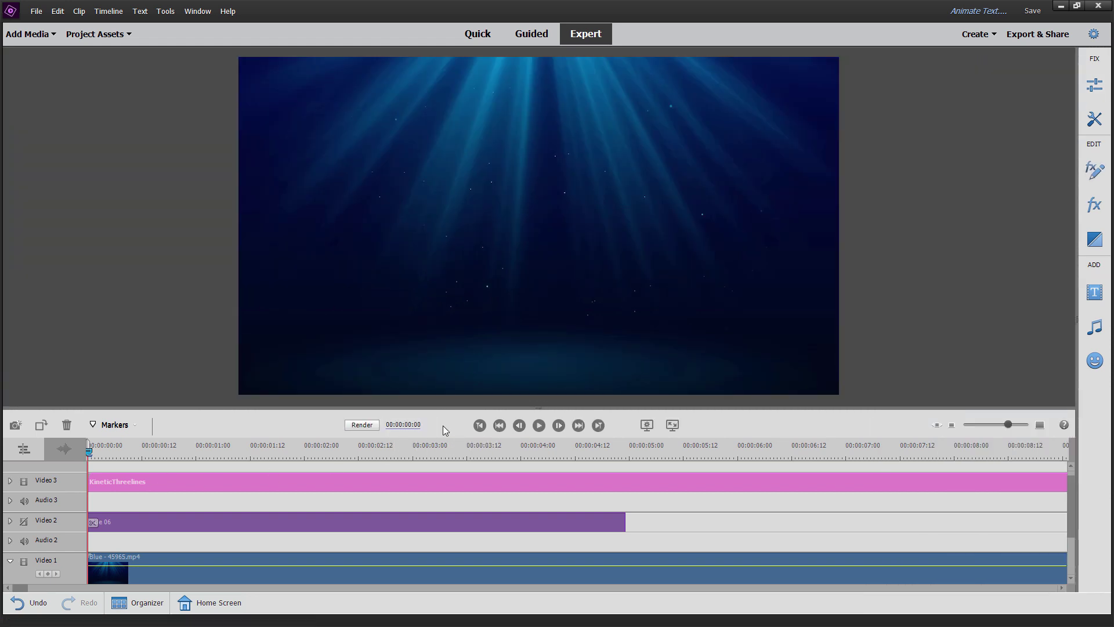
left_click(539, 426)
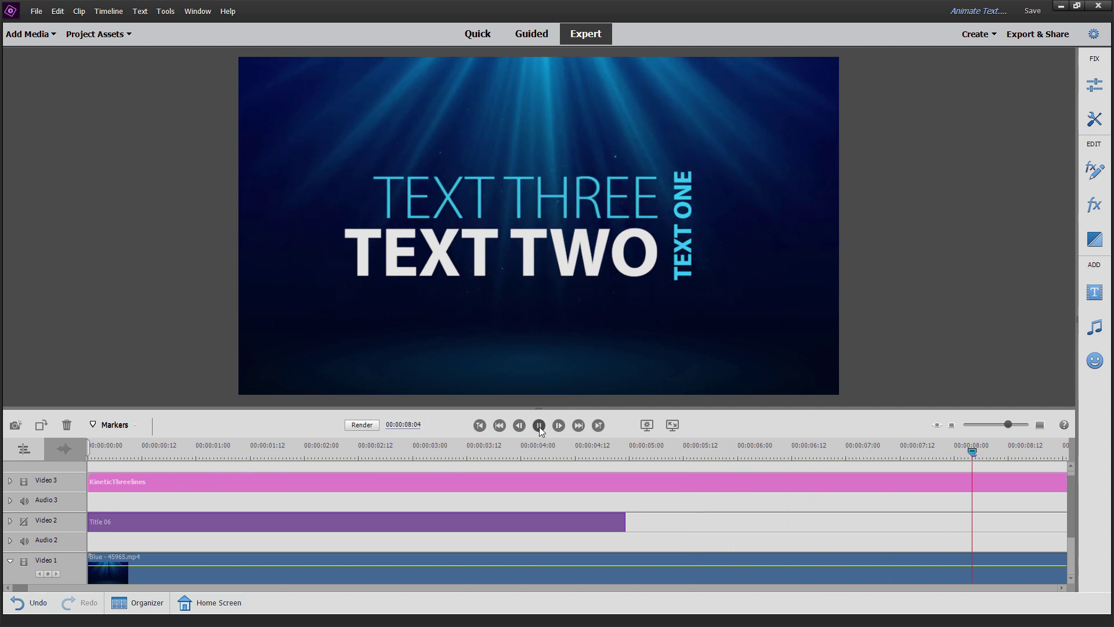
left_click(539, 425)
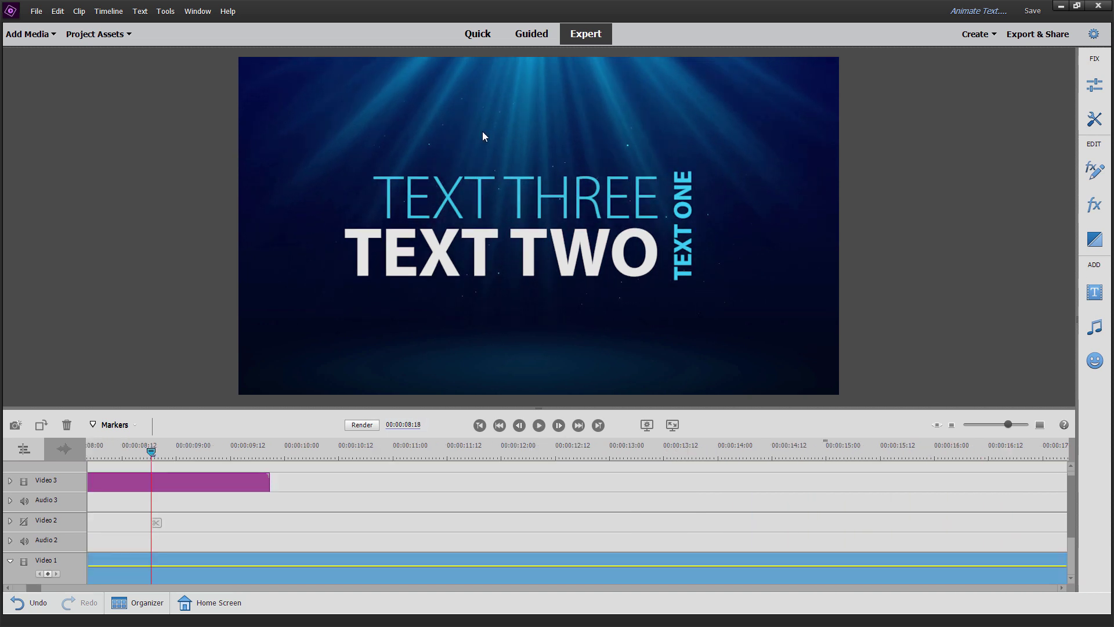
left_click(194, 486)
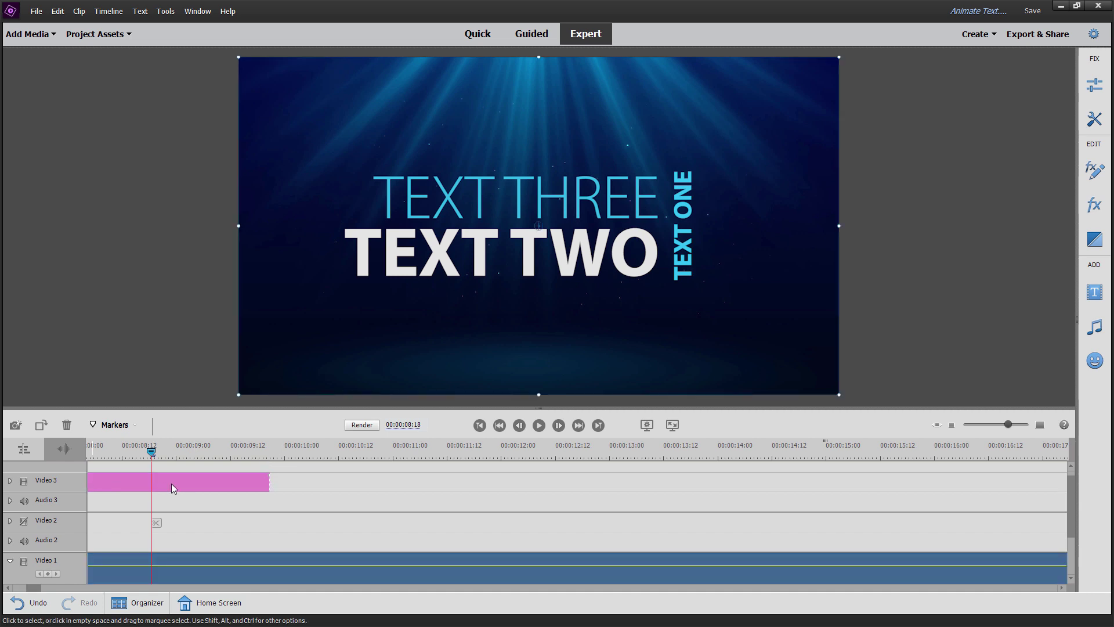
double_click(174, 485)
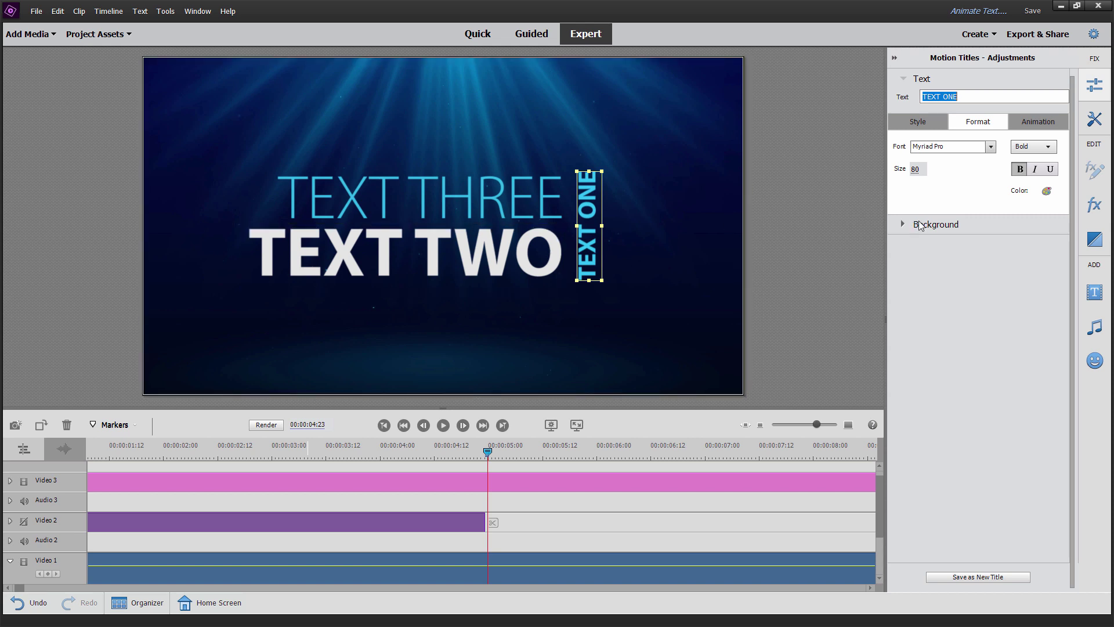
left_click_drag(963, 99, 919, 100)
key("Tab")
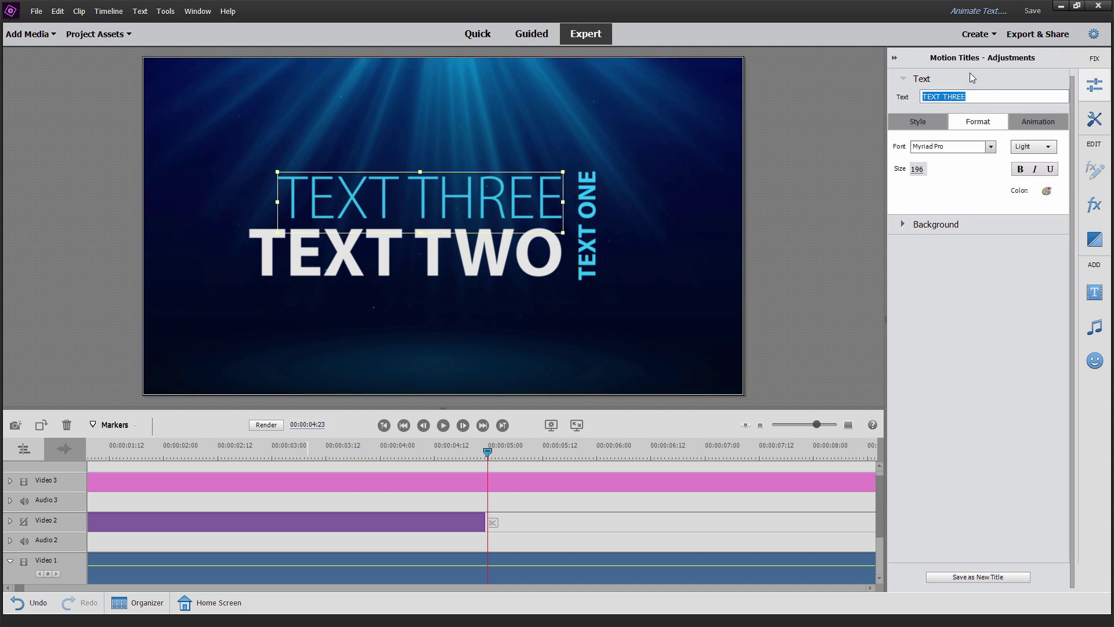
key("Tab")
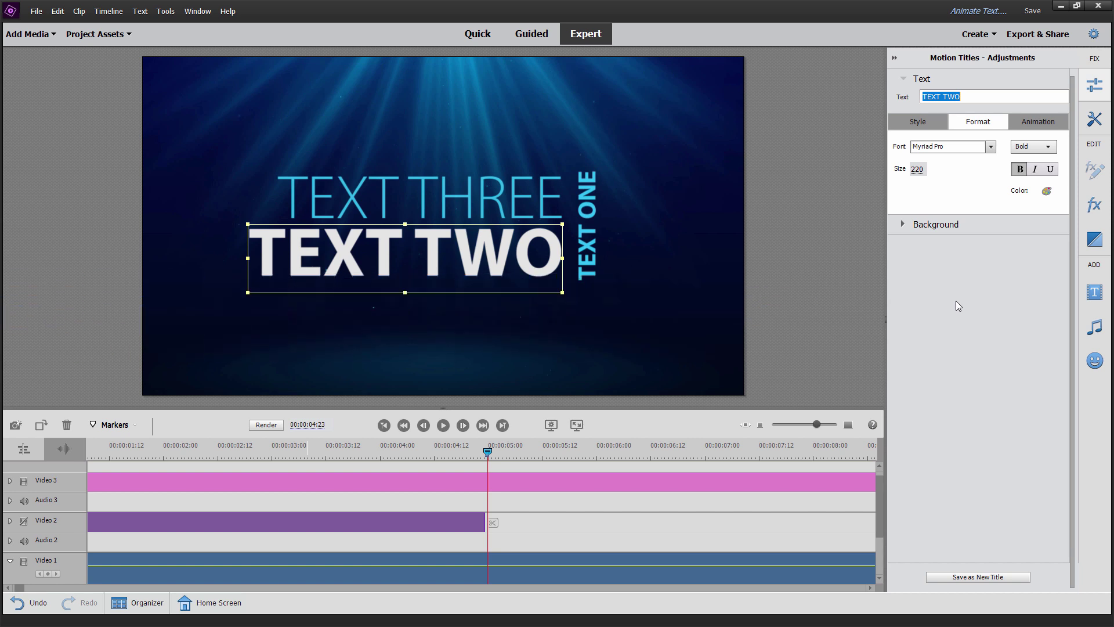
Step: Make Video 2 visible and open the UNDERWATER title to browse its animation presets
left_click(134, 503)
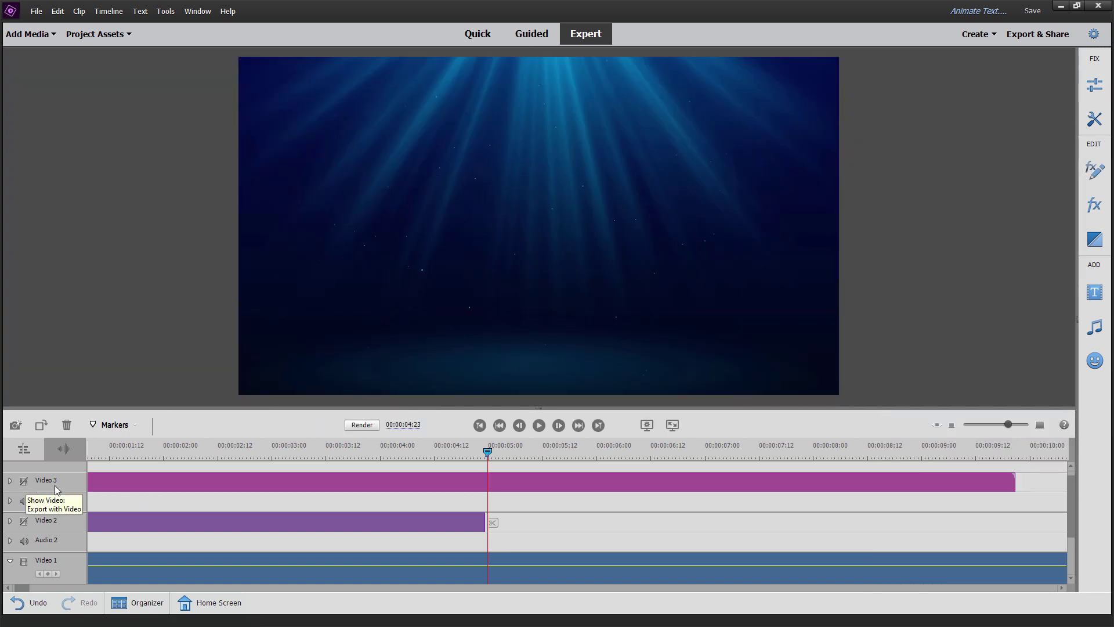
left_click(23, 522)
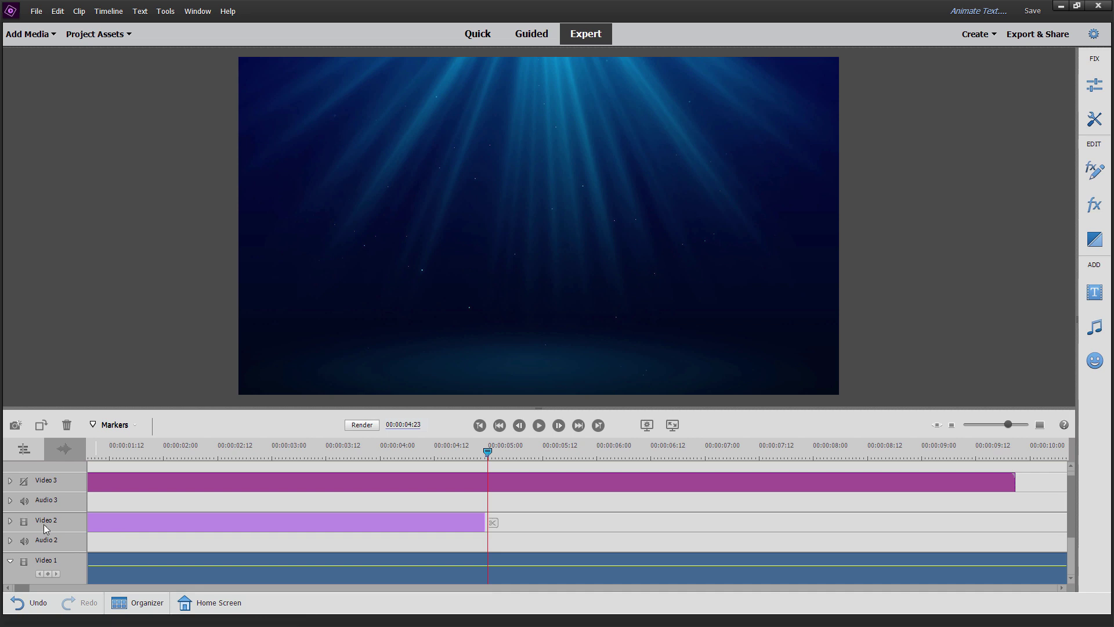
left_click(189, 522)
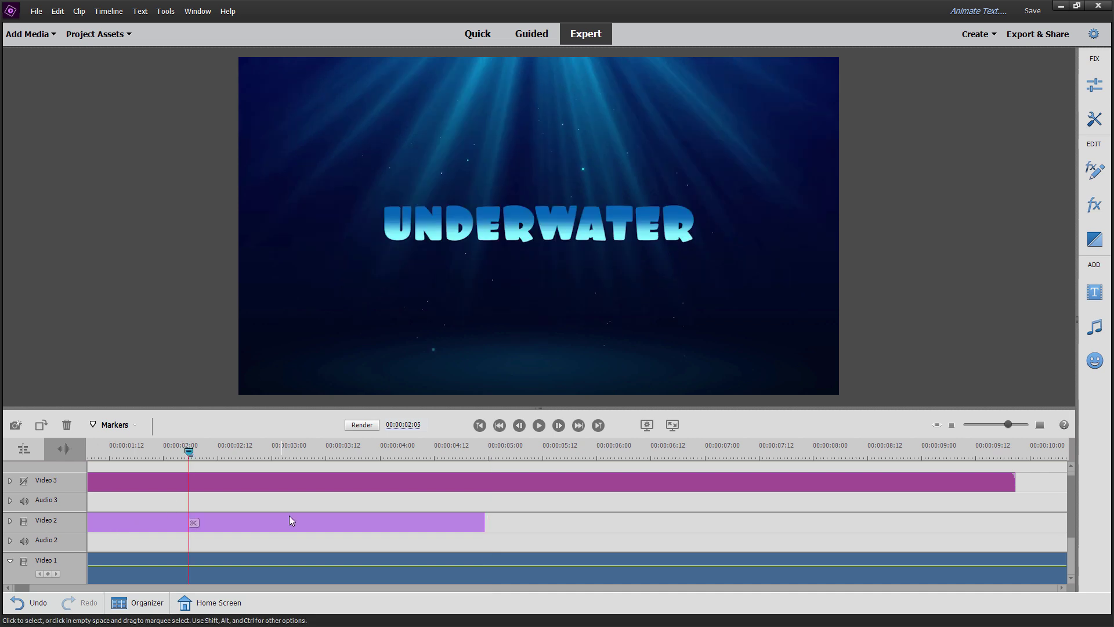
double_click(337, 516)
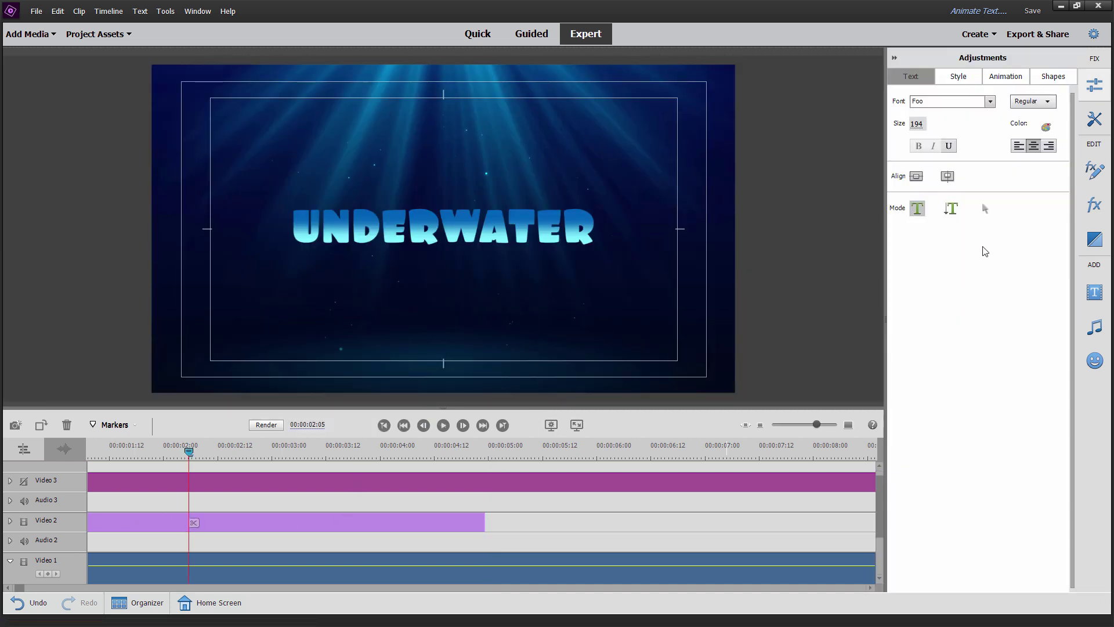
left_click(1003, 78)
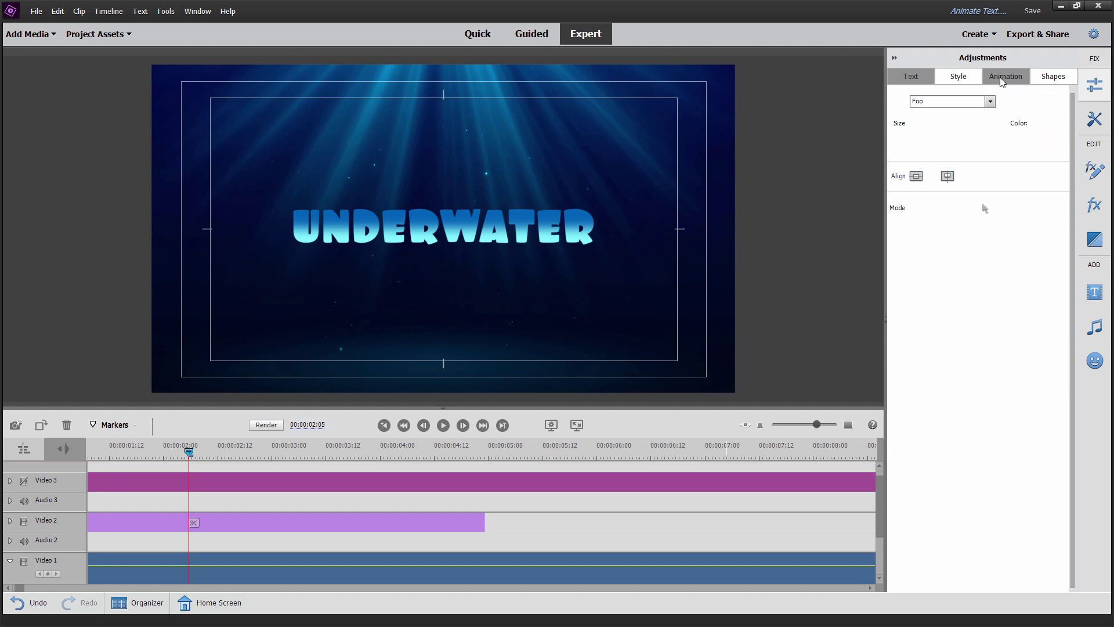
left_click_drag(1080, 289, 1071, 502)
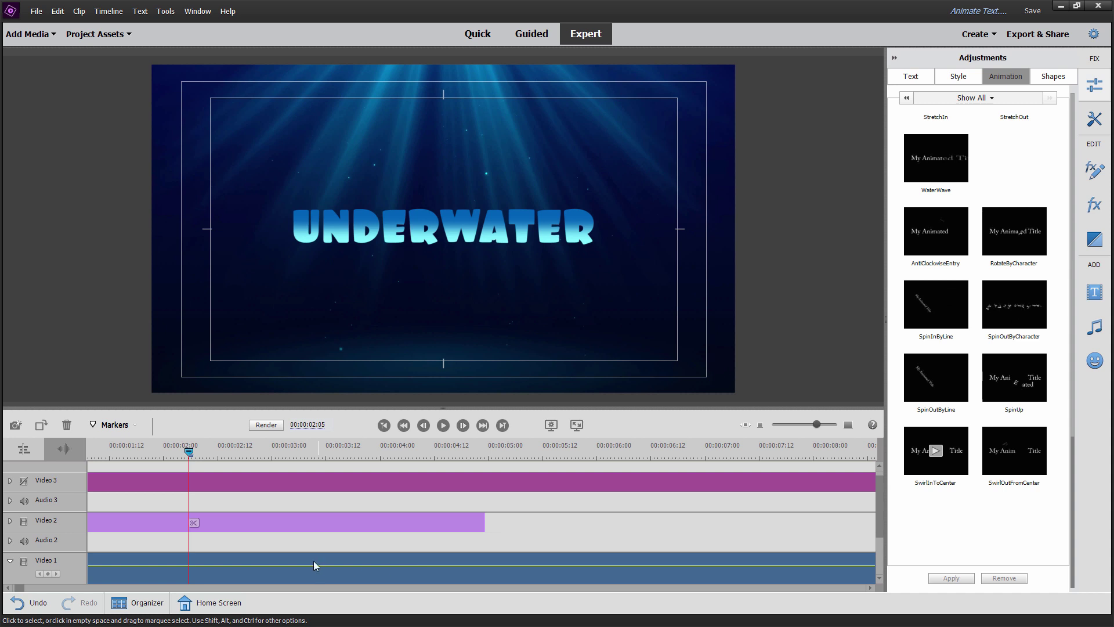
Step: Finish editing, select the UNDERWATER title clip and play the sequence from the start
left_click(309, 522)
left_click(309, 518)
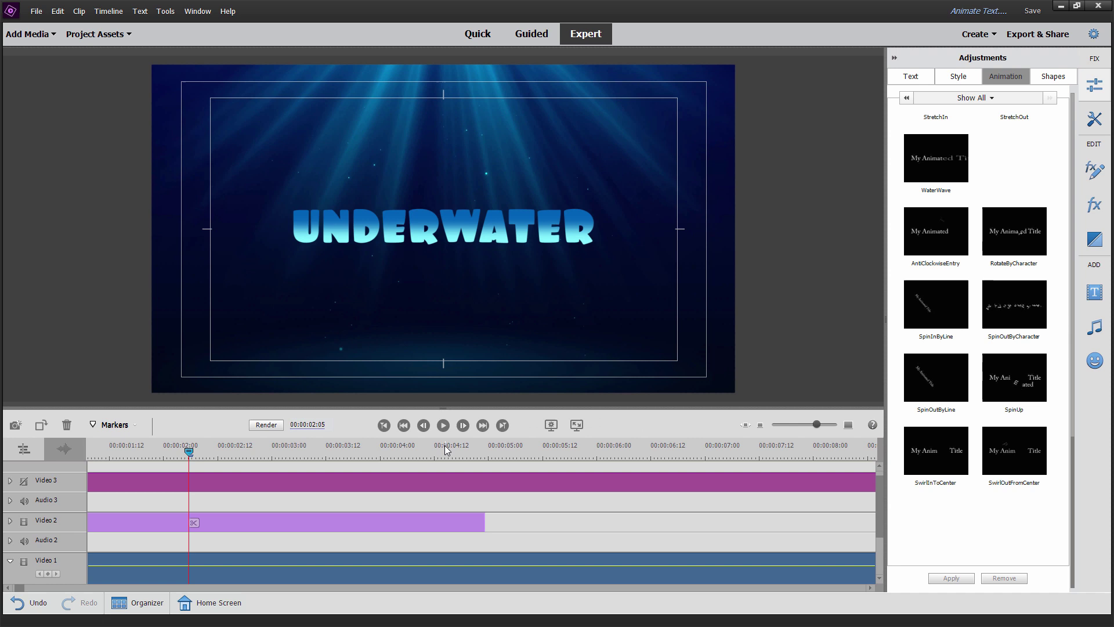
left_click(384, 425)
left_click(444, 425)
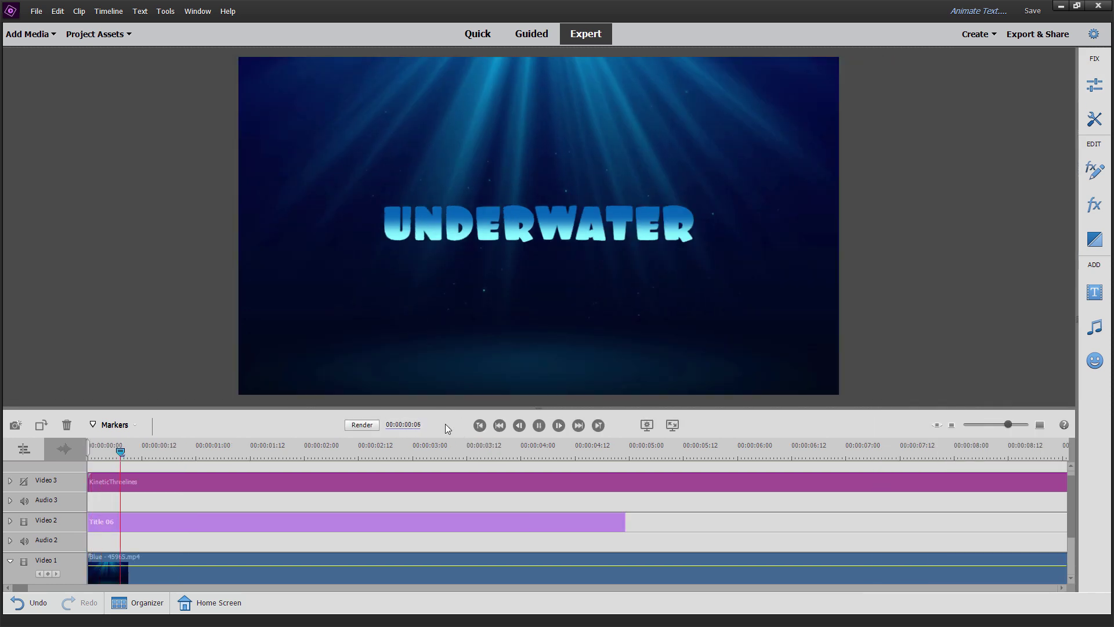
left_click(539, 425)
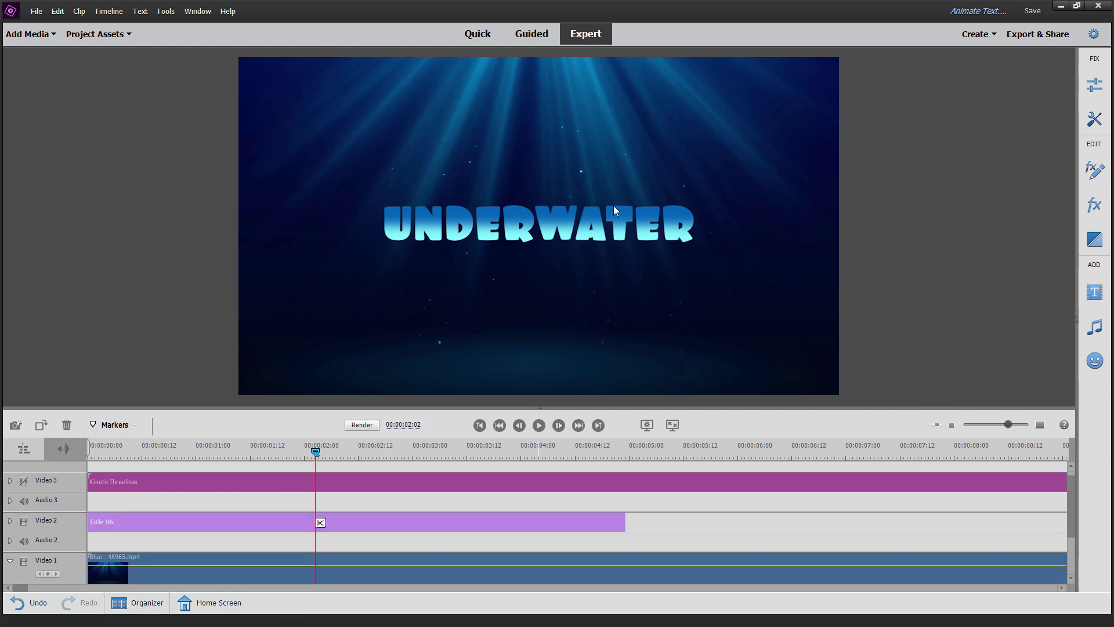
Step: At the start, expand Motion in Applied Effects and turn on the title's keyframe animation
left_click(479, 425)
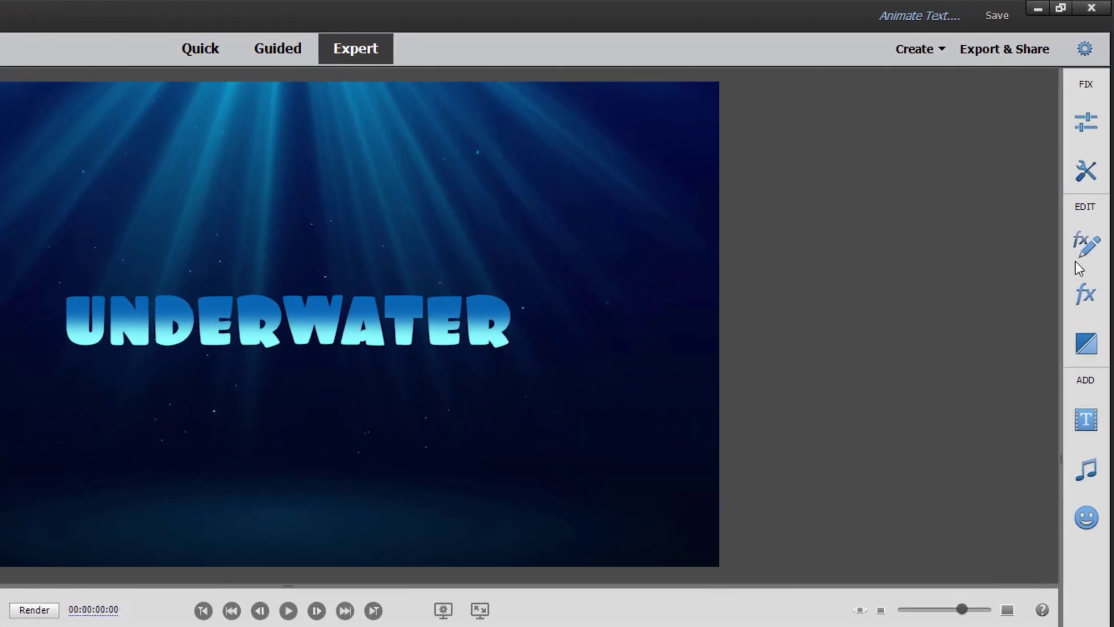
left_click(1085, 246)
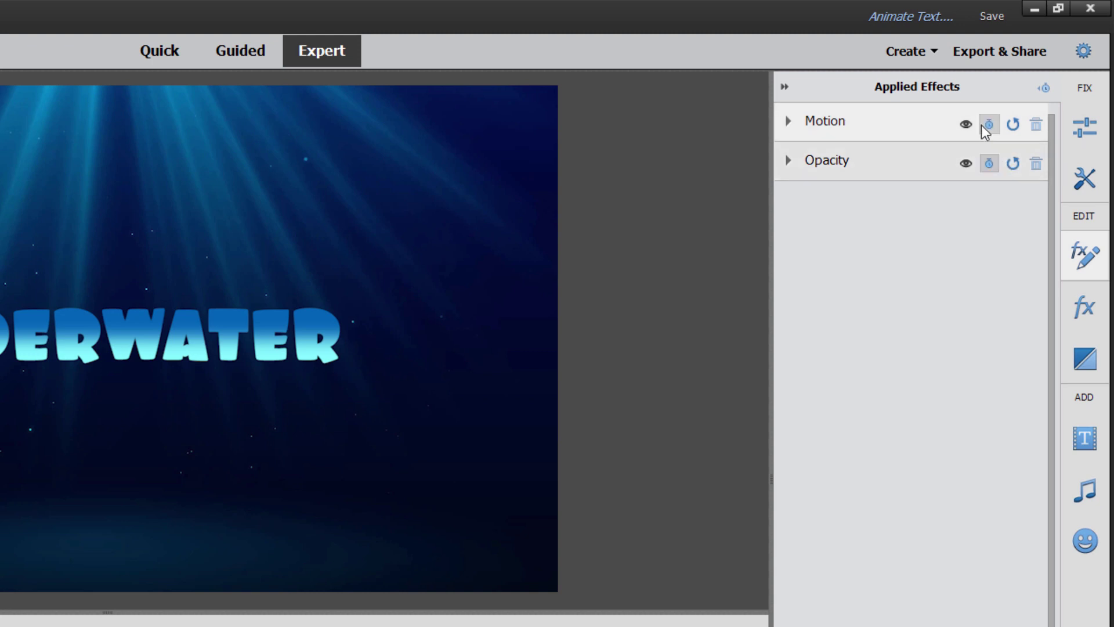
left_click(788, 122)
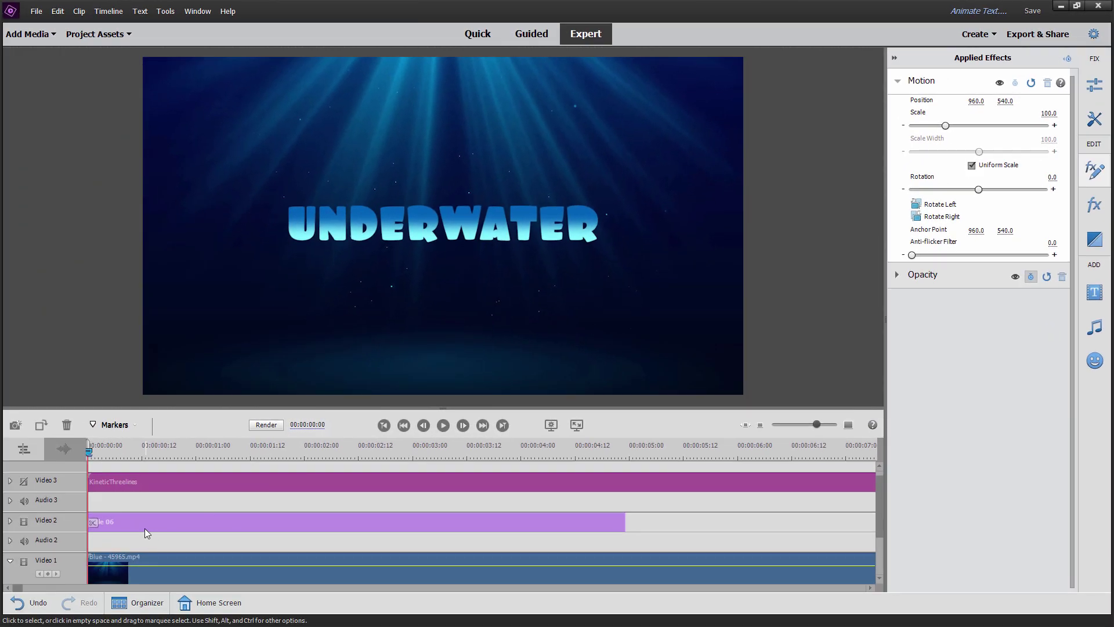
left_click(1015, 83)
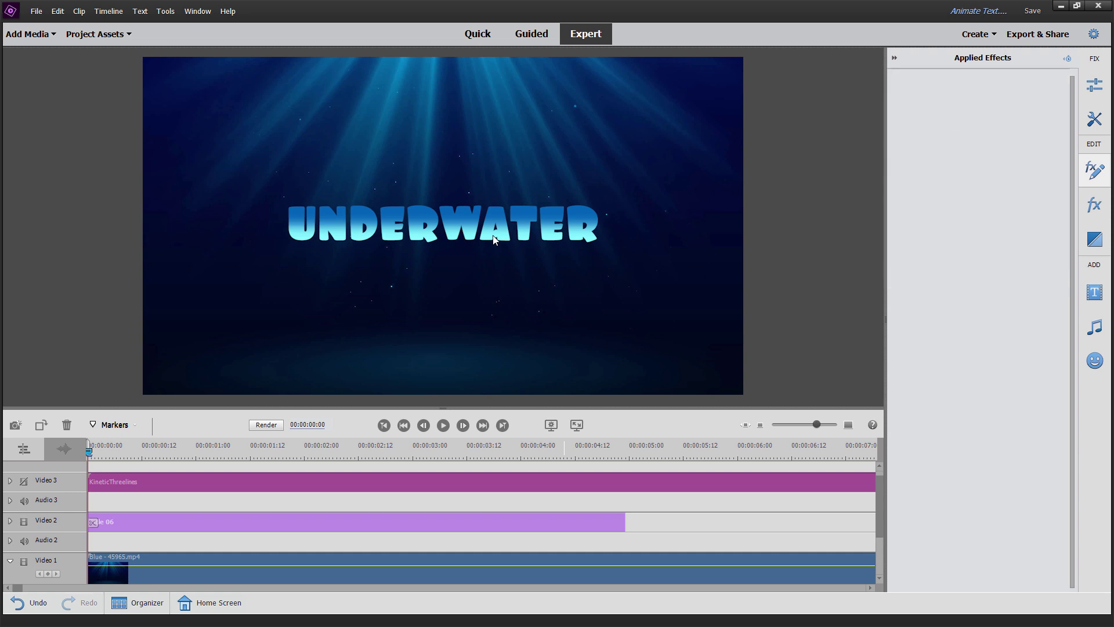
Step: Keyframe the title's Scale at 12.1 at the start and 159.3 at 00:00:03:16
left_click_drag(945, 125, 916, 129)
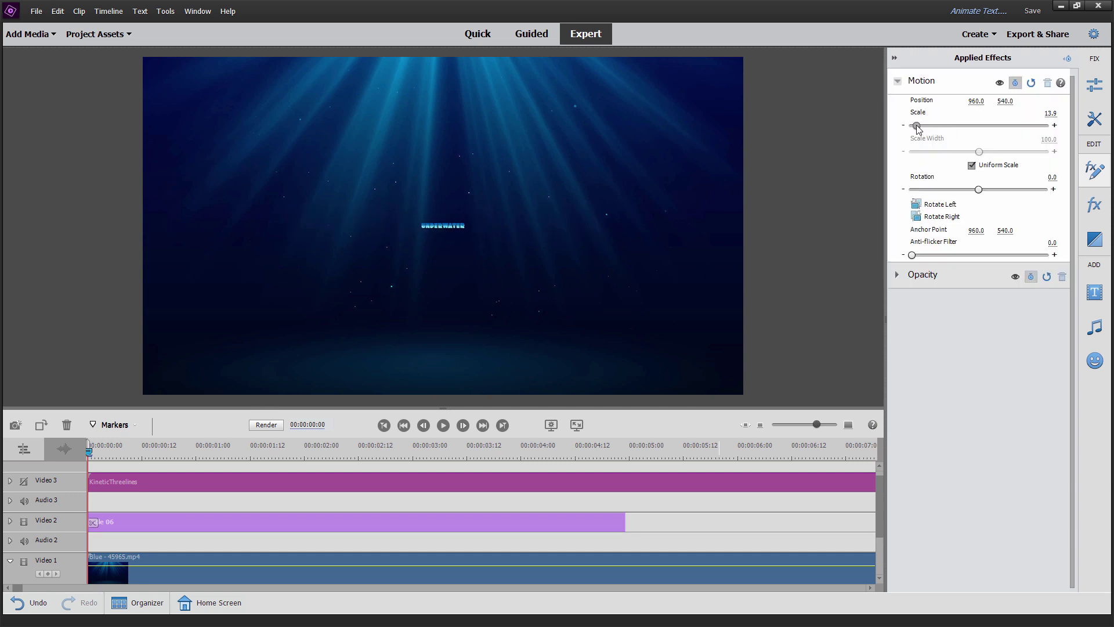
left_click(485, 451)
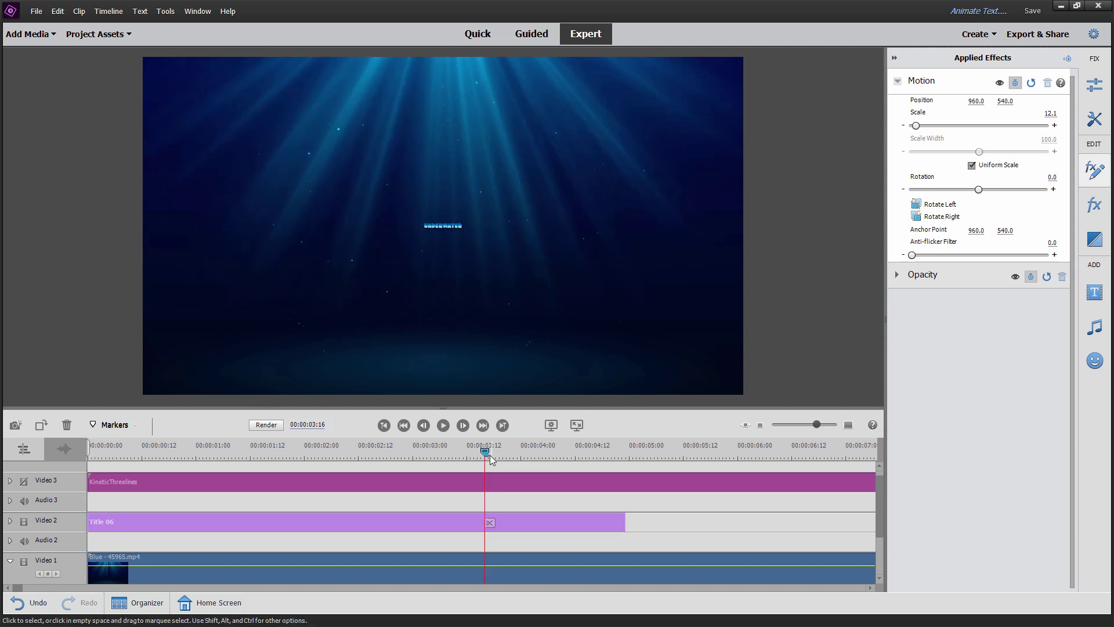
left_click_drag(917, 126, 967, 133)
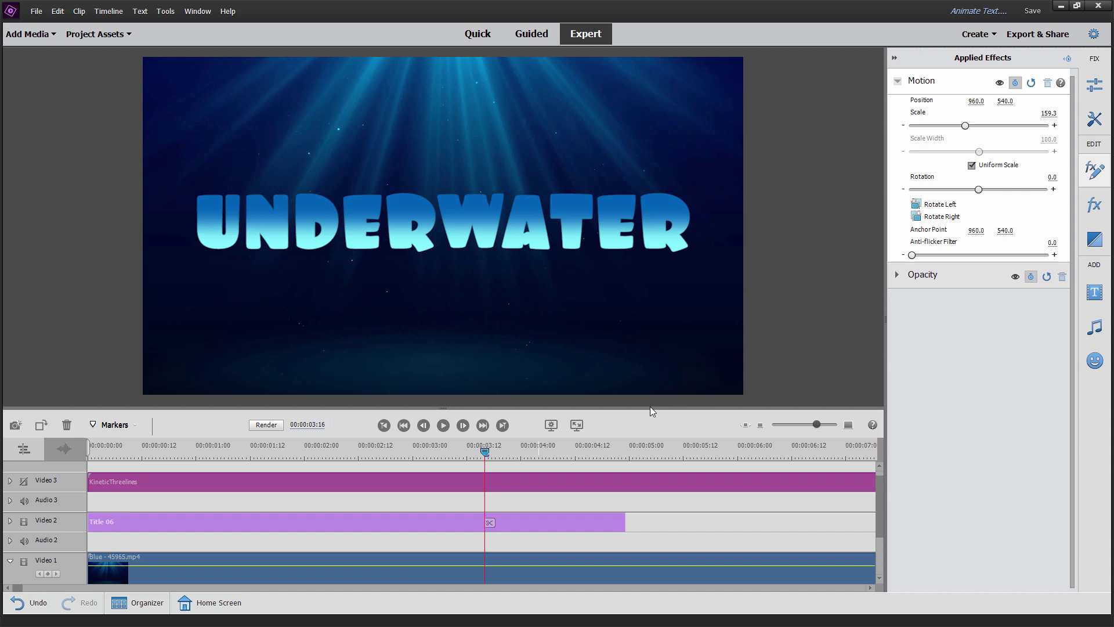
Step: Play back the scaling animation from the start, then rewind and reselect the title clip
left_click(383, 425)
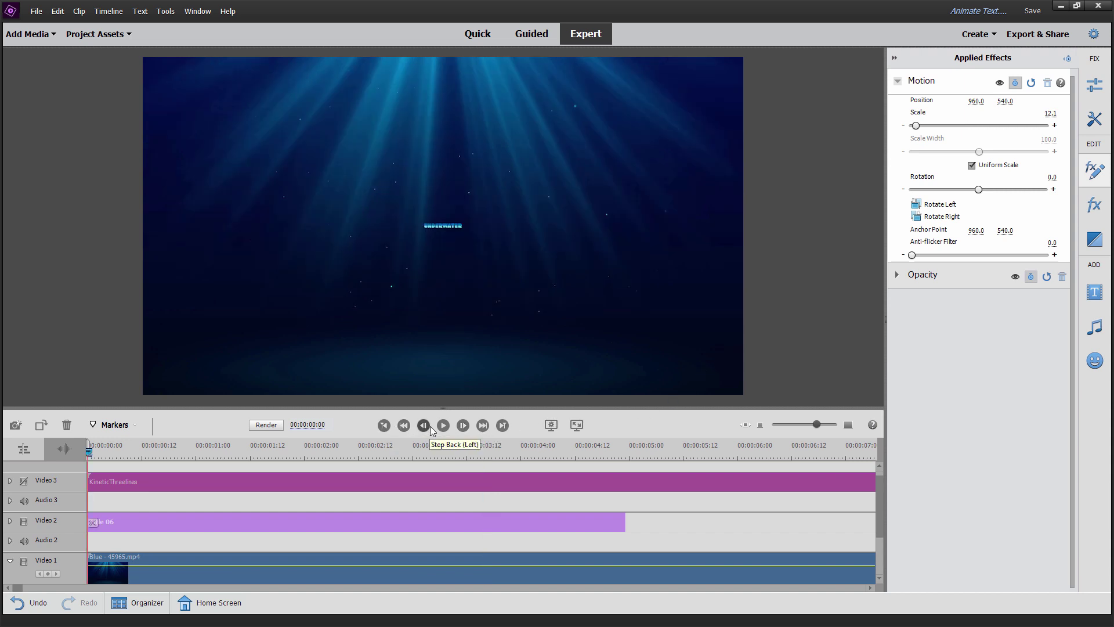
left_click(443, 425)
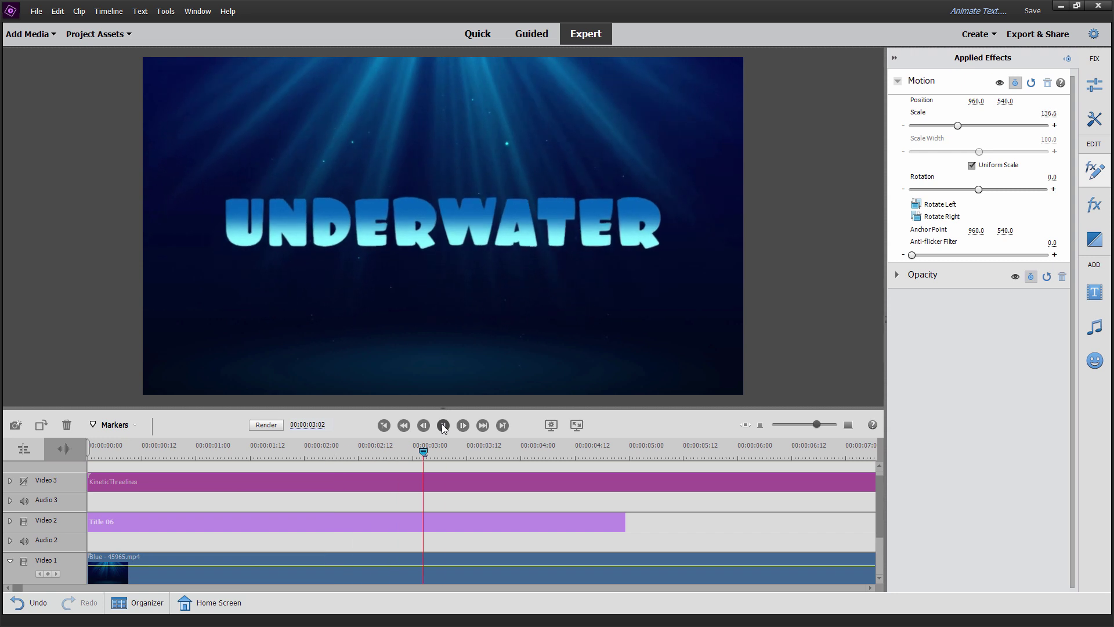
left_click(442, 426)
left_click(580, 281)
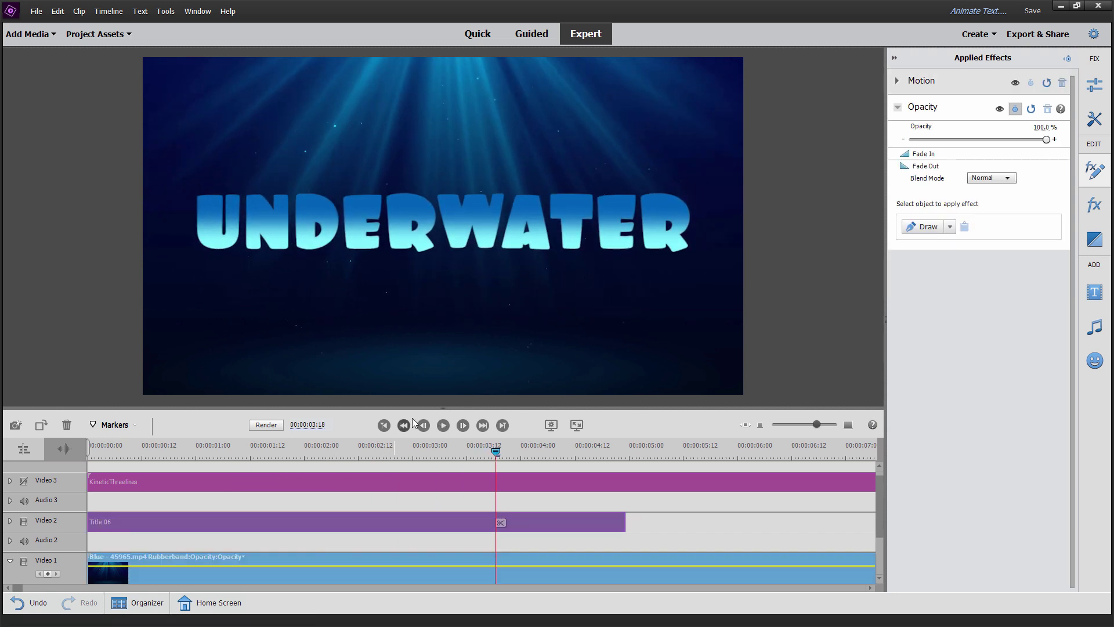
left_click(384, 425)
left_click(109, 521)
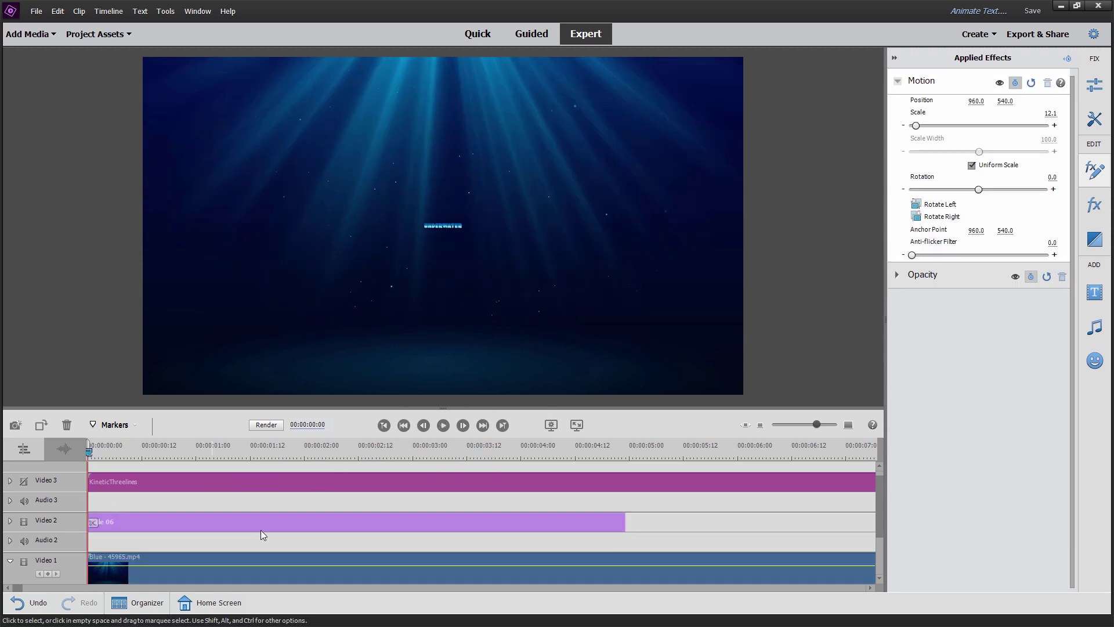
Step: Reset Motion to Scale 100, re-enable animation and confirm deleting the old scale keyframes
left_click(1031, 83)
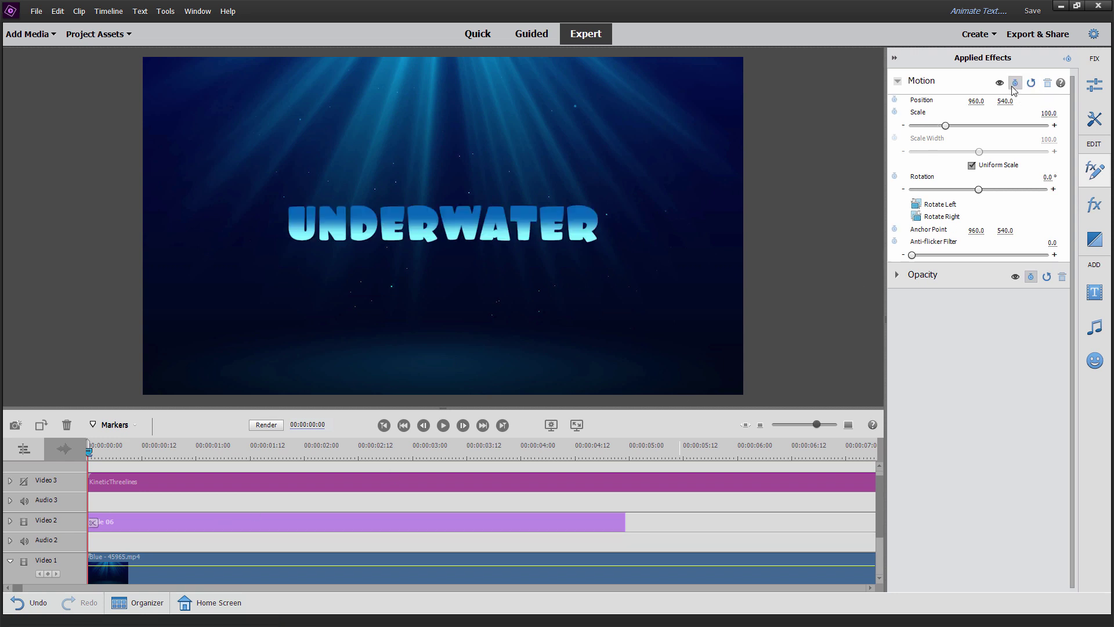
left_click(1015, 83)
left_click(895, 112)
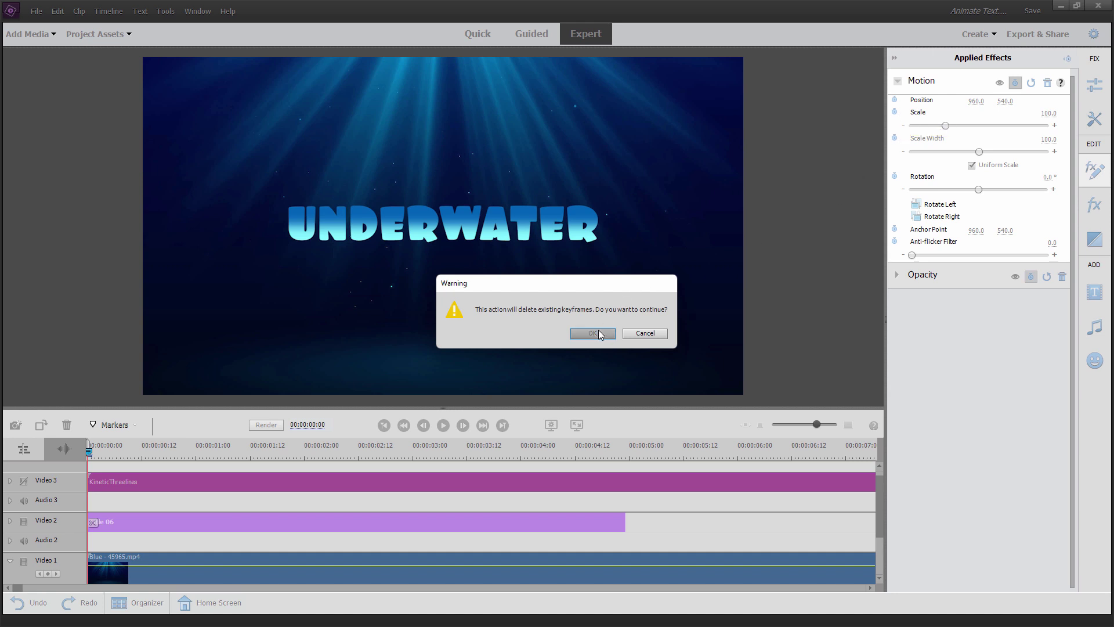
left_click(592, 334)
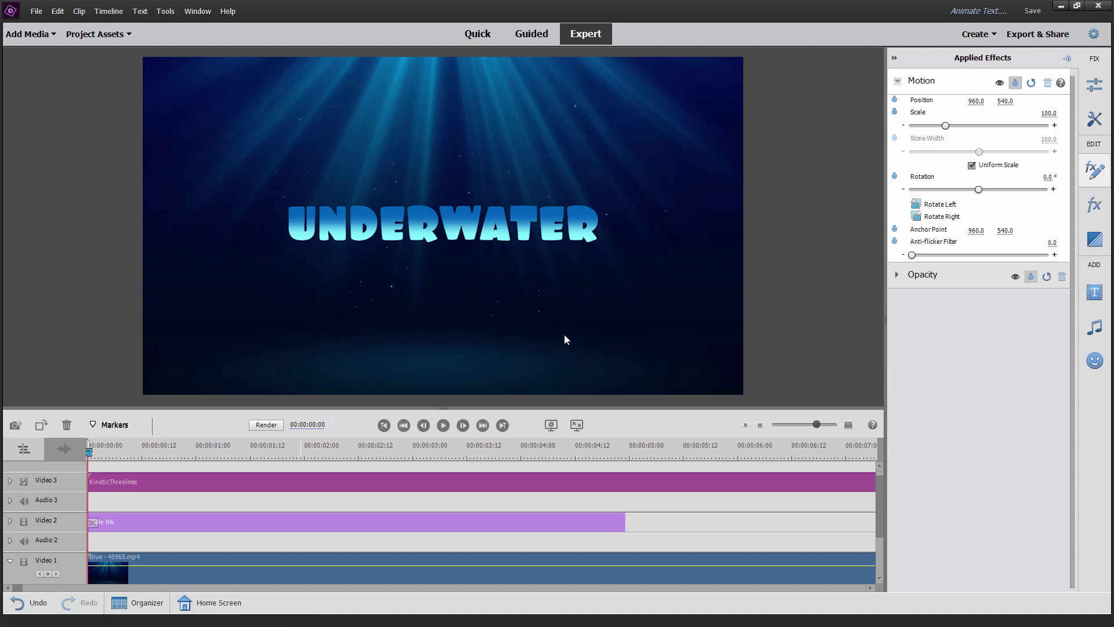
Step: Keyframe Scale 17.3 and Rotation about -185° at start, then Scale 131.6 and Rotation 0 at 00:00:04:13
left_click_drag(947, 130, 920, 136)
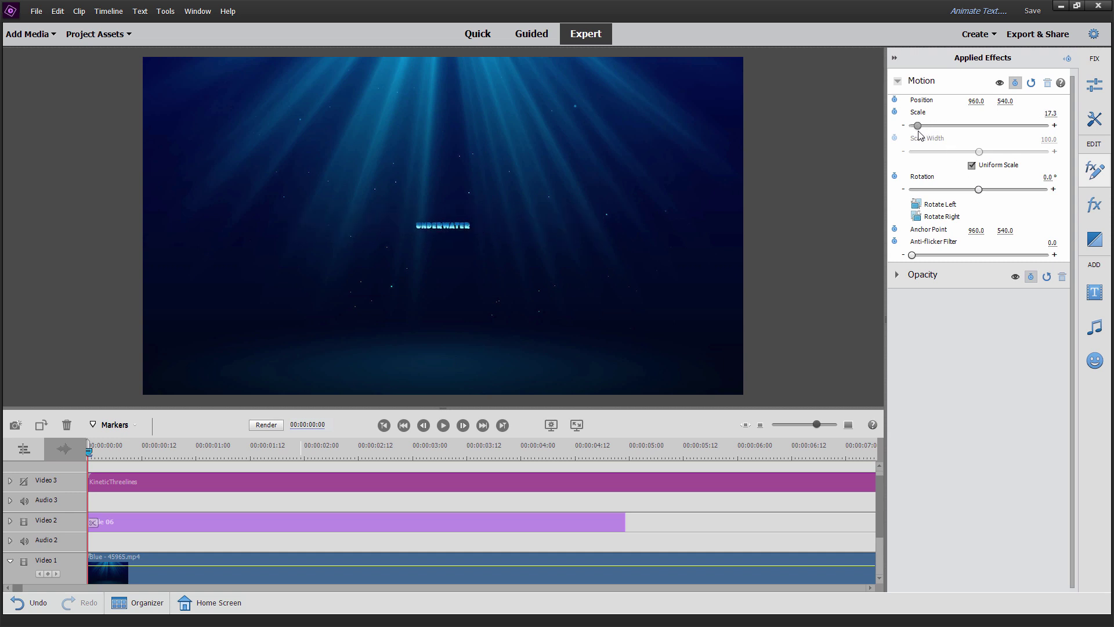
mouse_move(977, 194)
left_mouse_down()
mouse_move(997, 193)
mouse_move(963, 199)
left_mouse_up()
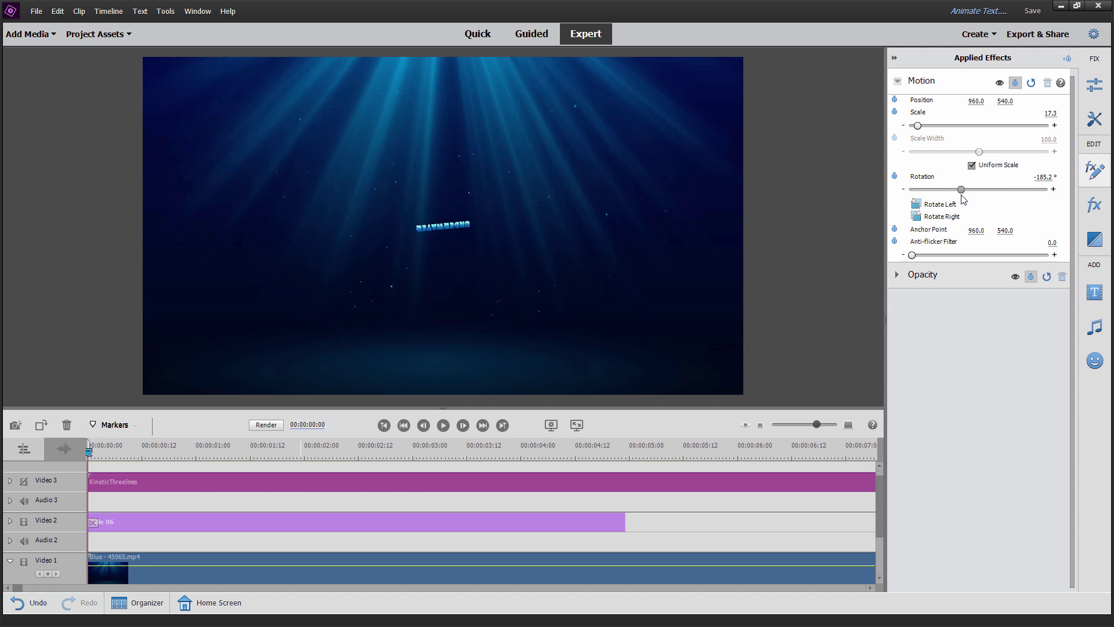
left_click_drag(164, 459, 583, 464)
left_click_drag(917, 125, 956, 126)
left_click_drag(961, 190, 980, 195)
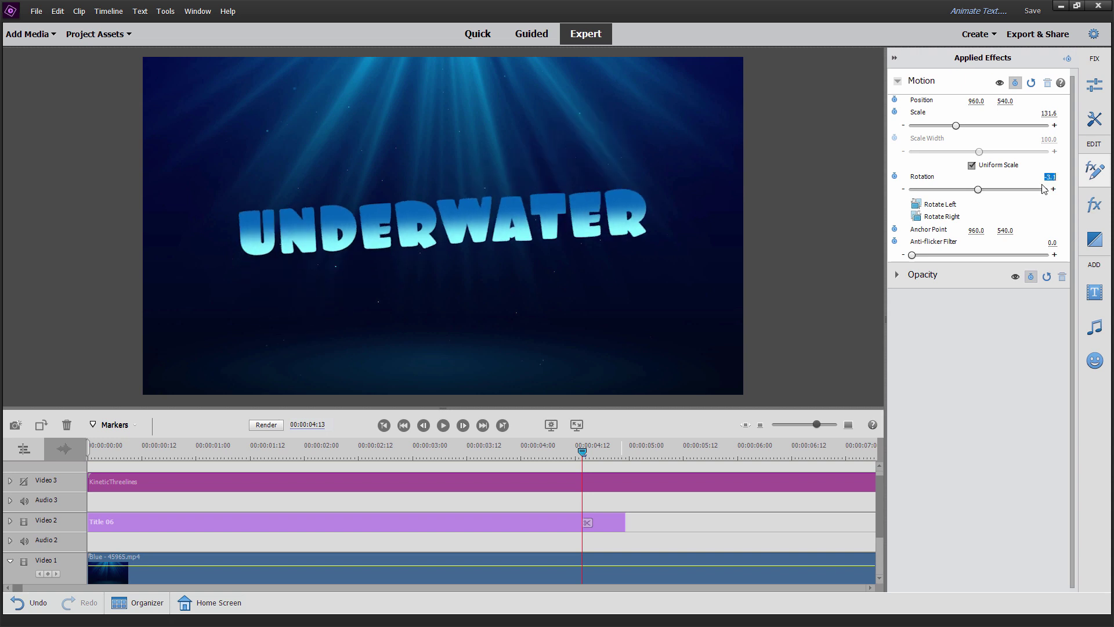
key("Return")
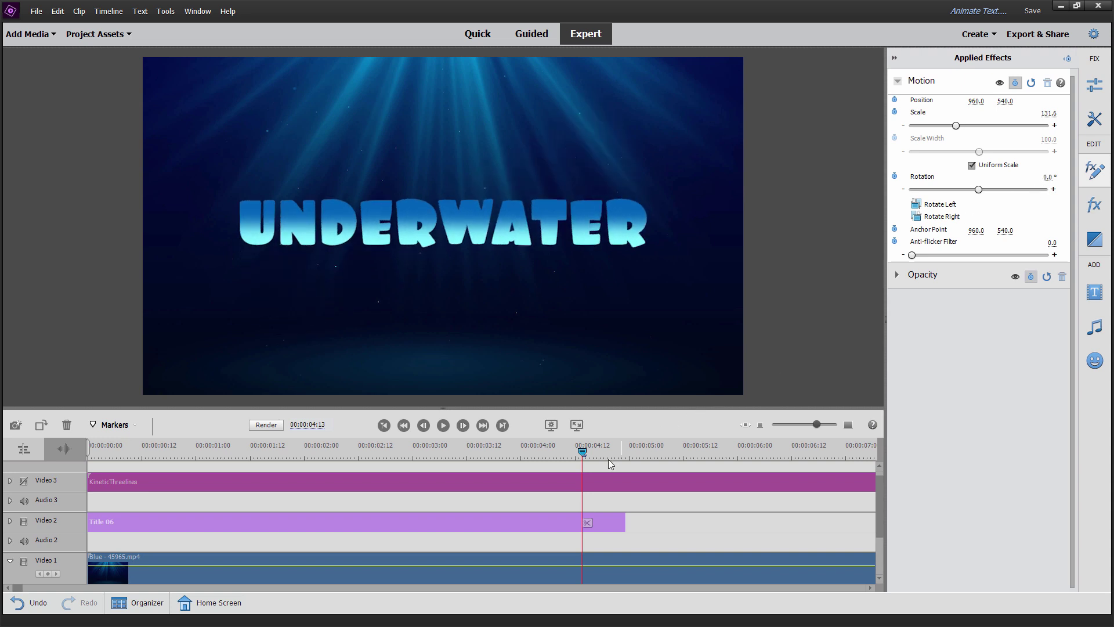
Step: Scrub through and play back the spin-and-scale animation from the start
left_click_drag(565, 451, 225, 503)
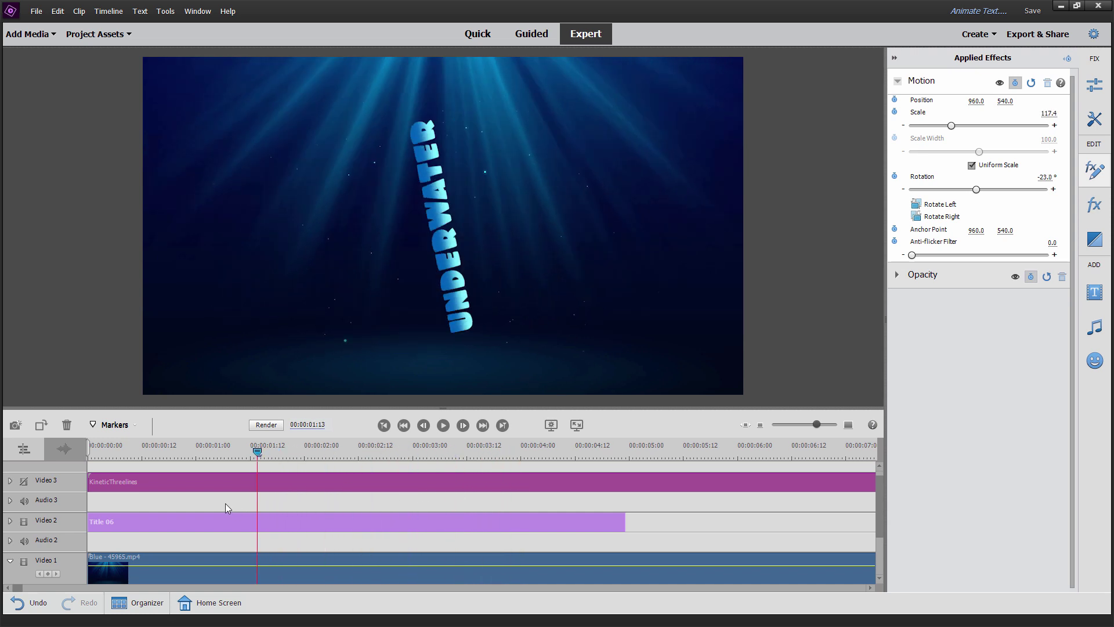
left_click(384, 425)
left_click(444, 425)
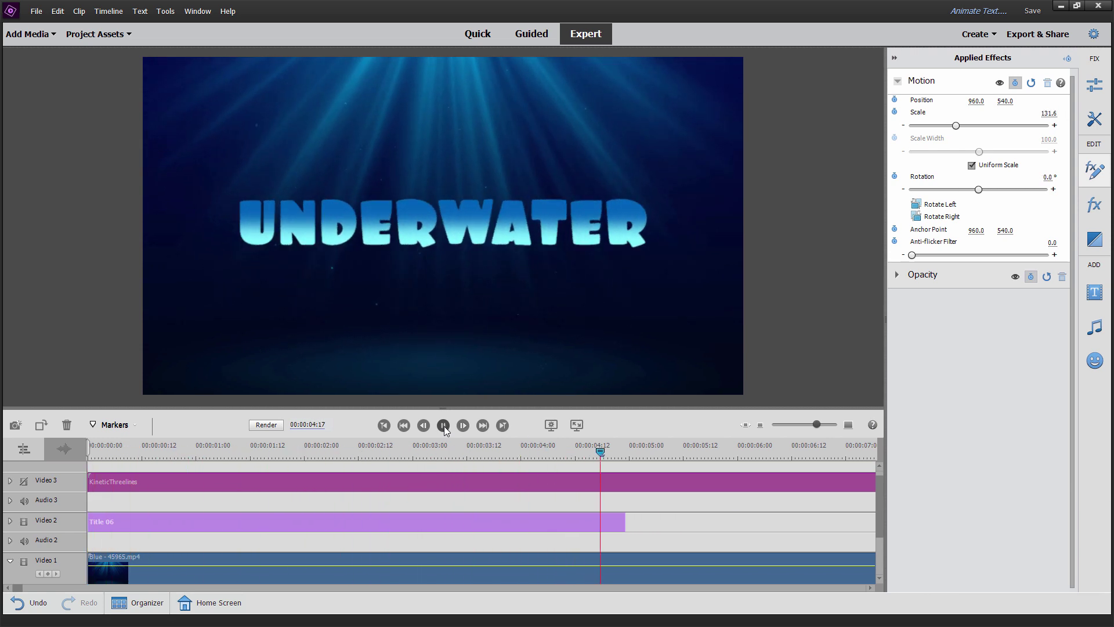
left_click(443, 425)
Step: Select the title clip at 00:00:02:13 and expand its Opacity settings
left_click_drag(618, 463, 366, 468)
left_click(454, 525)
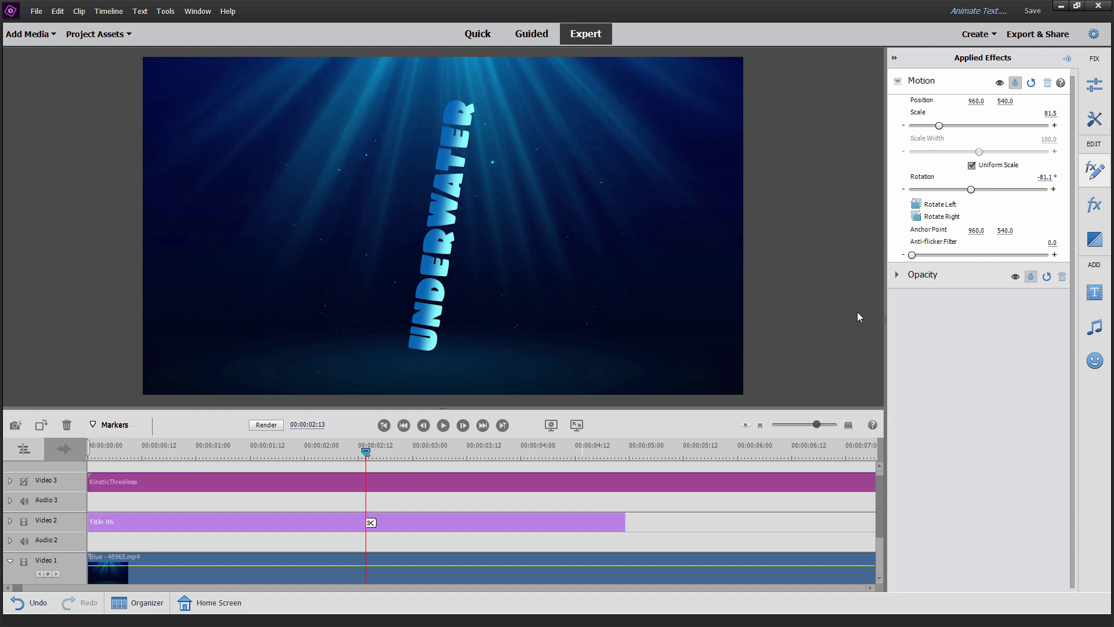
left_click(898, 275)
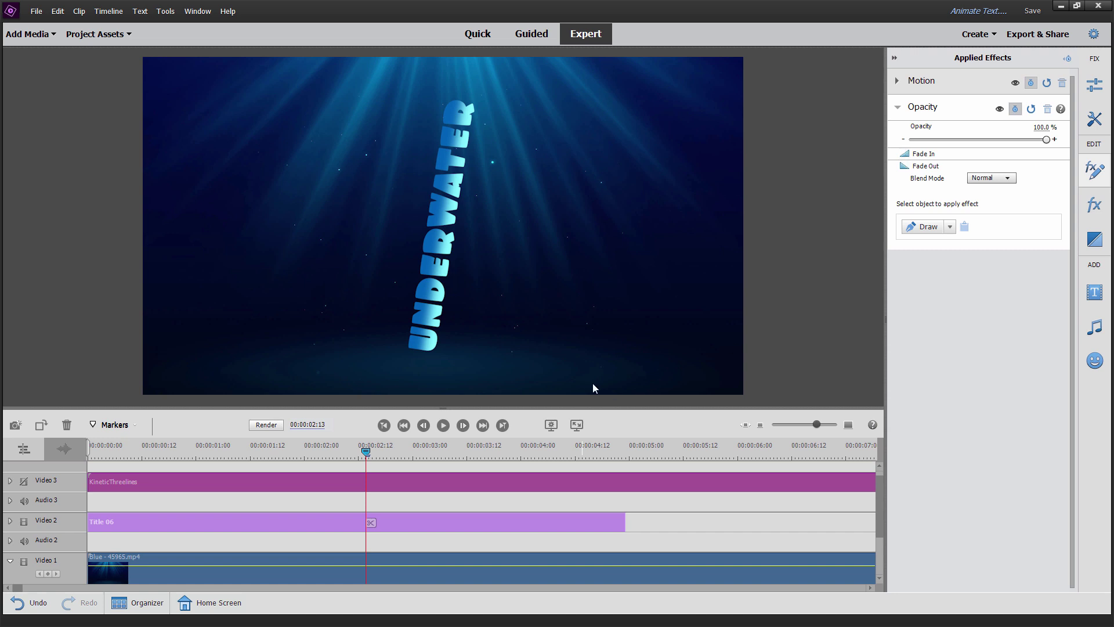
Step: Preview the 0% to 100% opacity fade-in by playing from the start and scrubbing
key("Home")
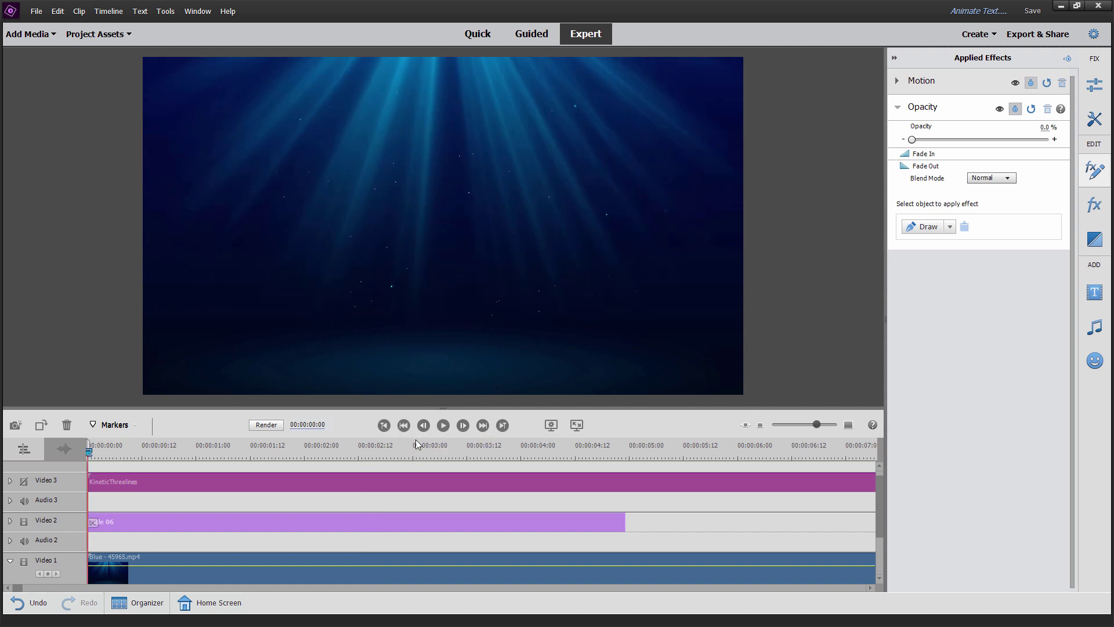
left_click(444, 427)
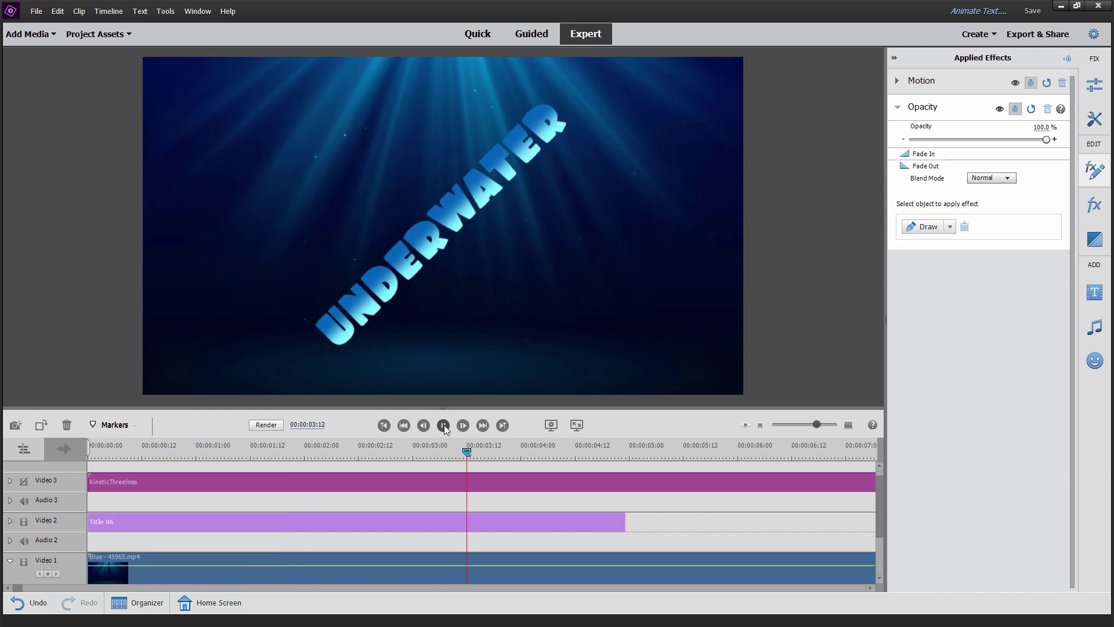
left_click(444, 426)
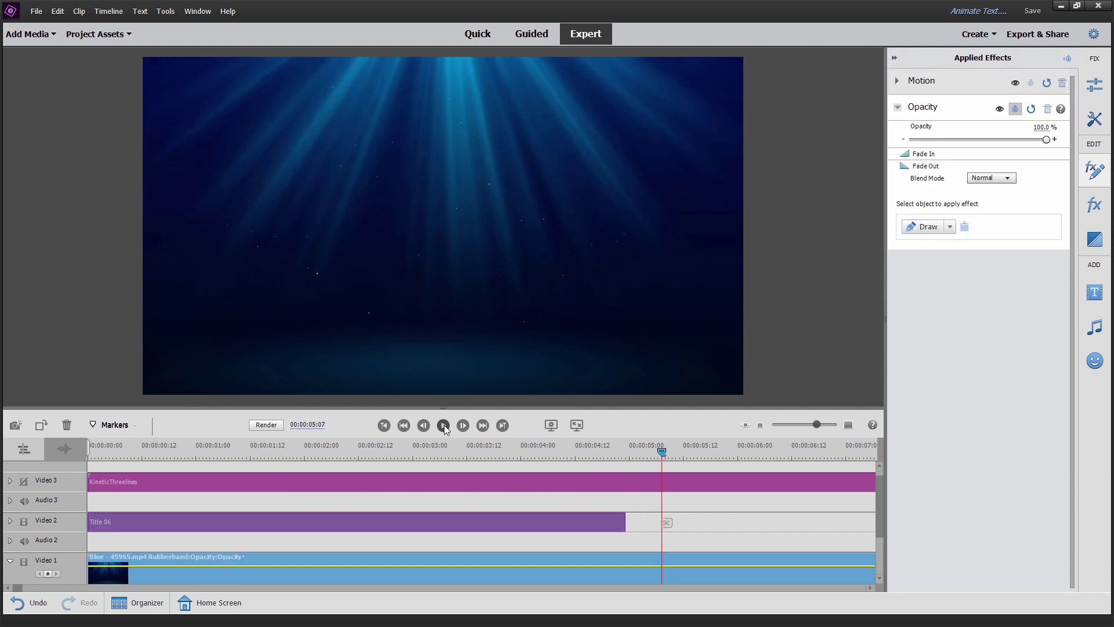
left_click_drag(192, 455, 549, 481)
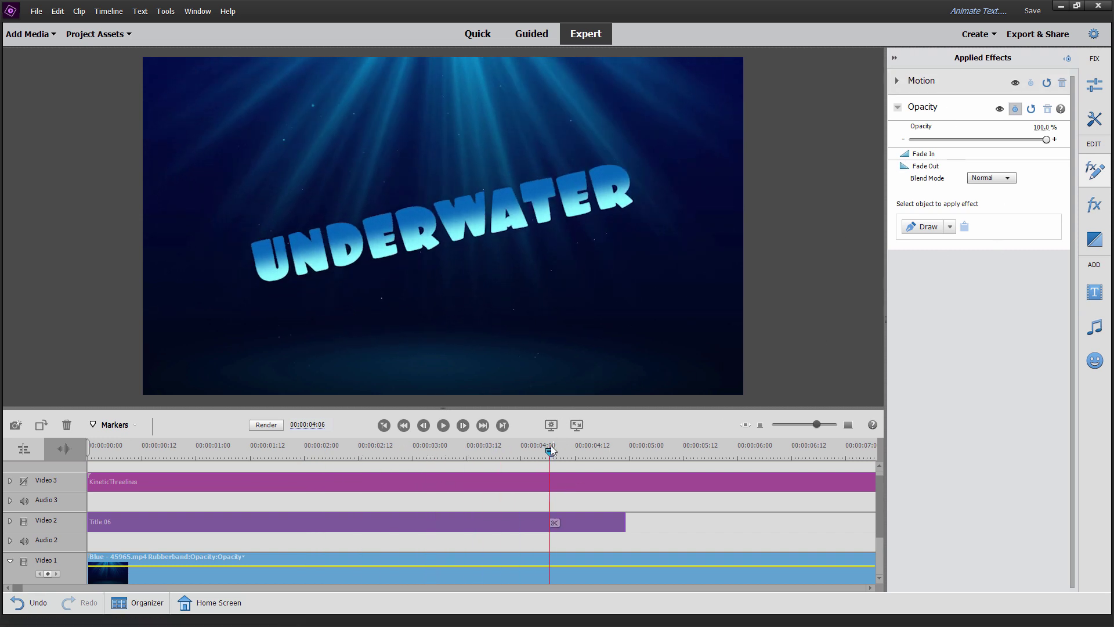
Step: Collapse Opacity and expand the UNDERWATER title's Motion settings in Applied Effects
left_click_drag(550, 448, 561, 450)
left_click(657, 335)
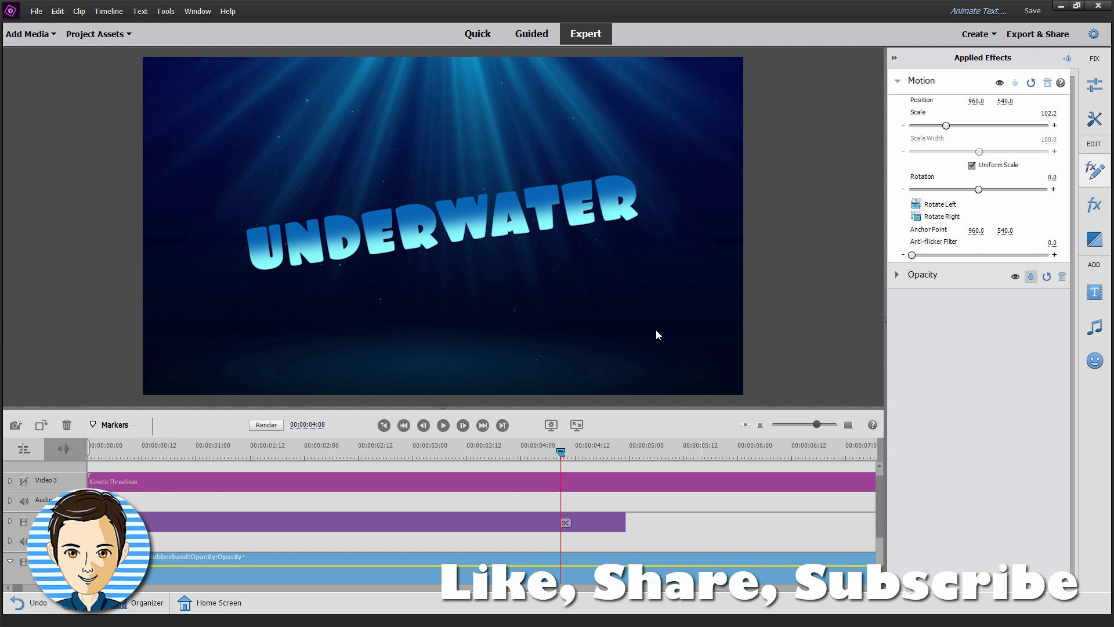